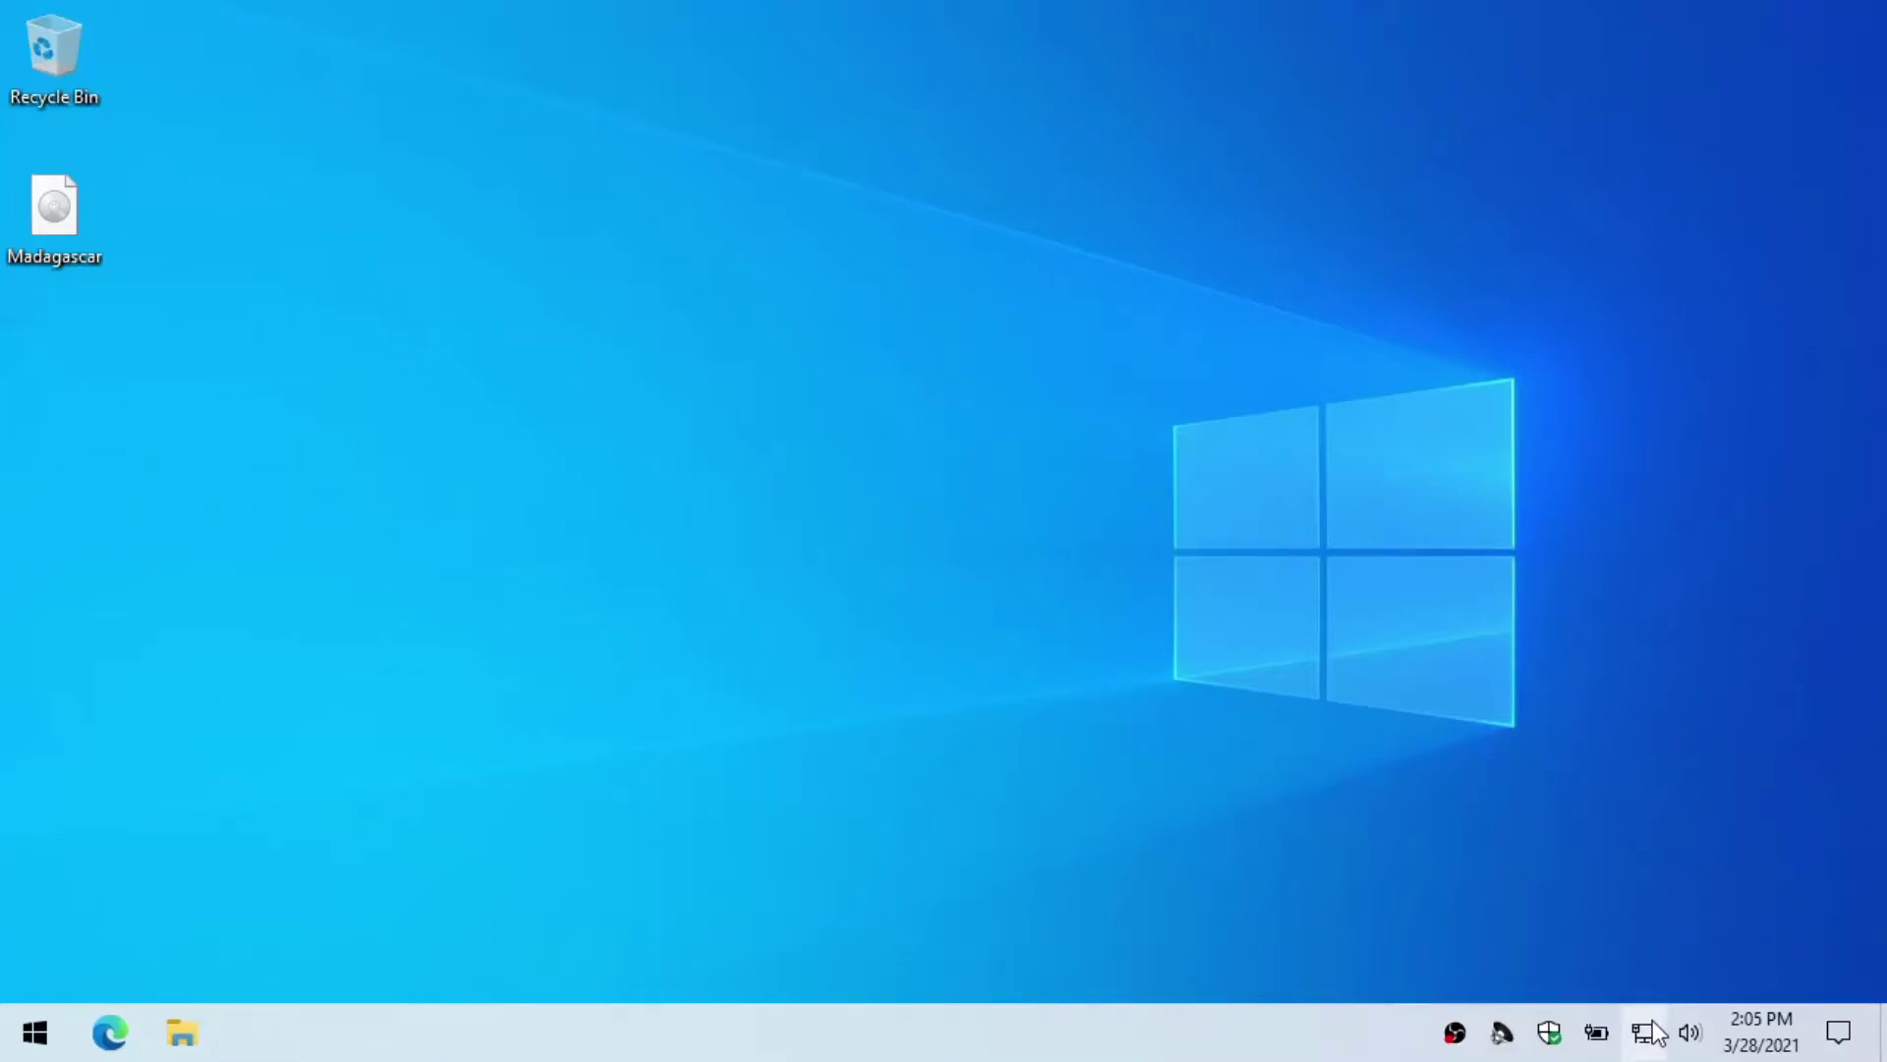
# Step: Check the current network's profile settings, then close the network settings
pyautogui.click(1516, 491)
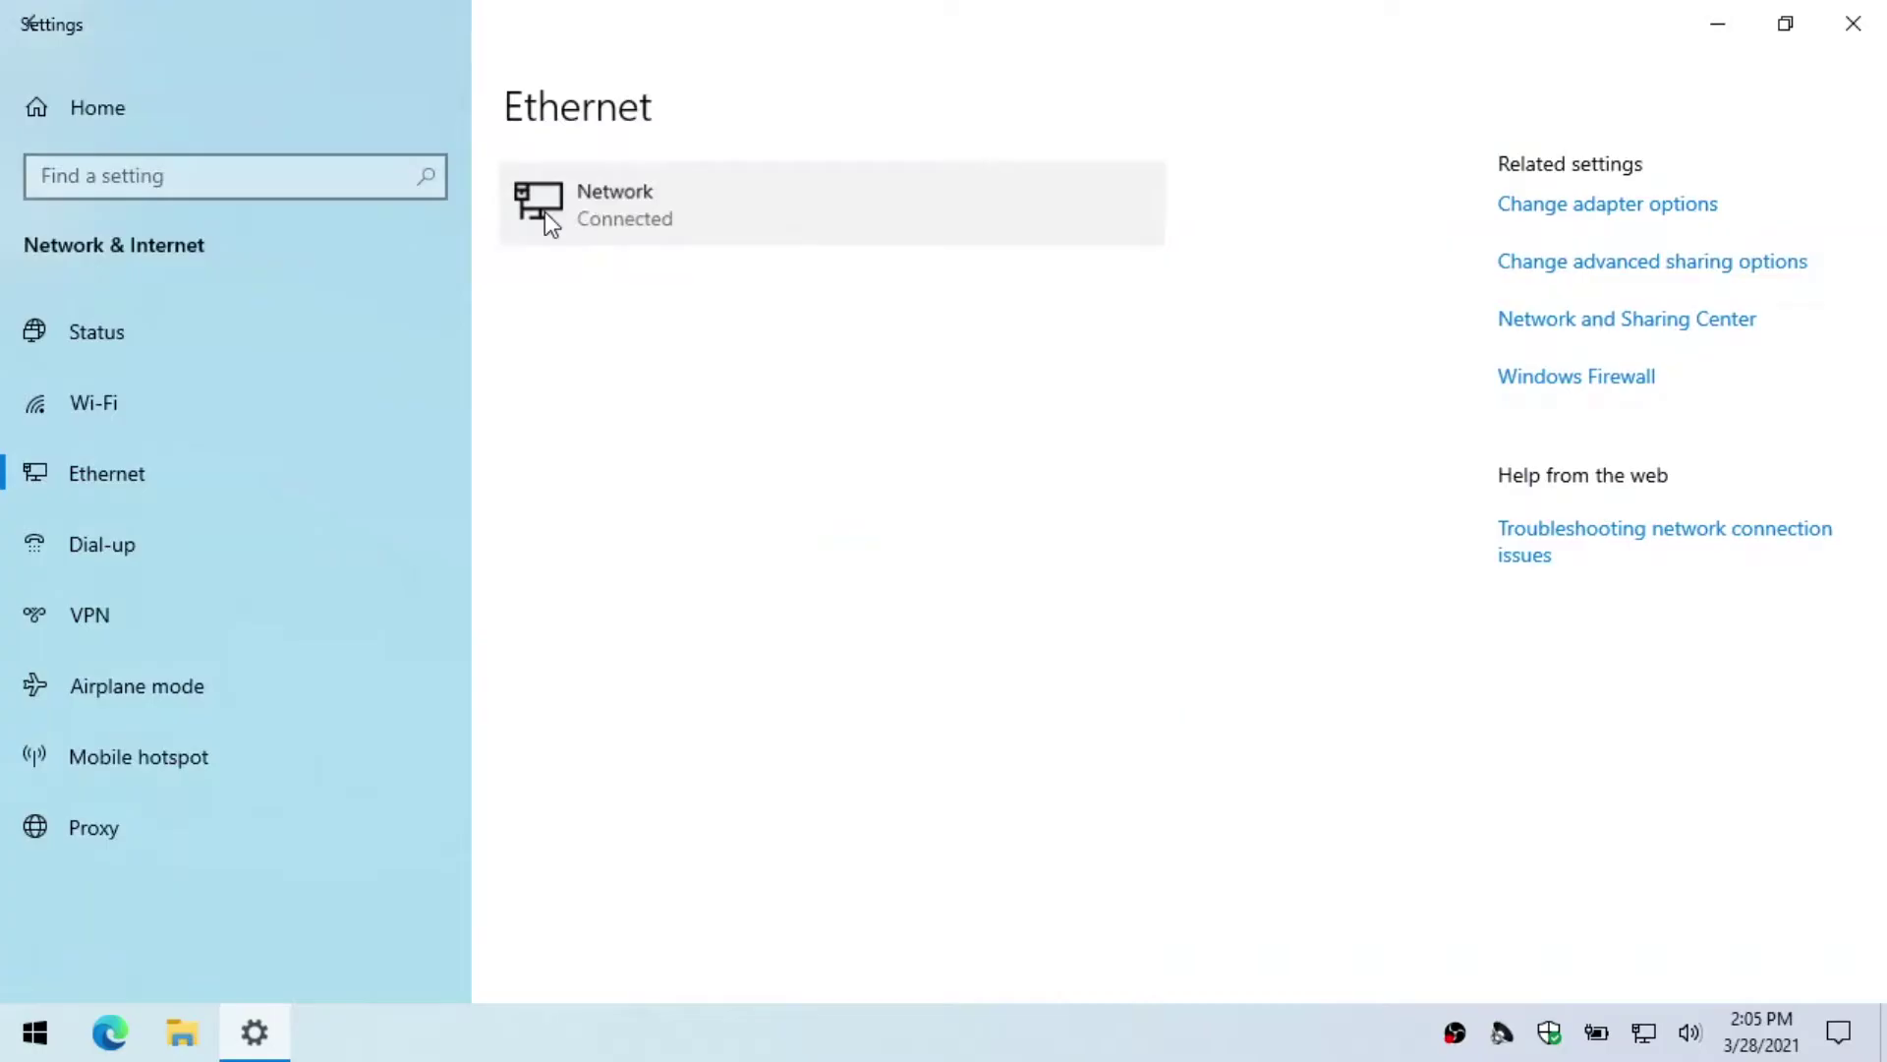
pyautogui.click(547, 212)
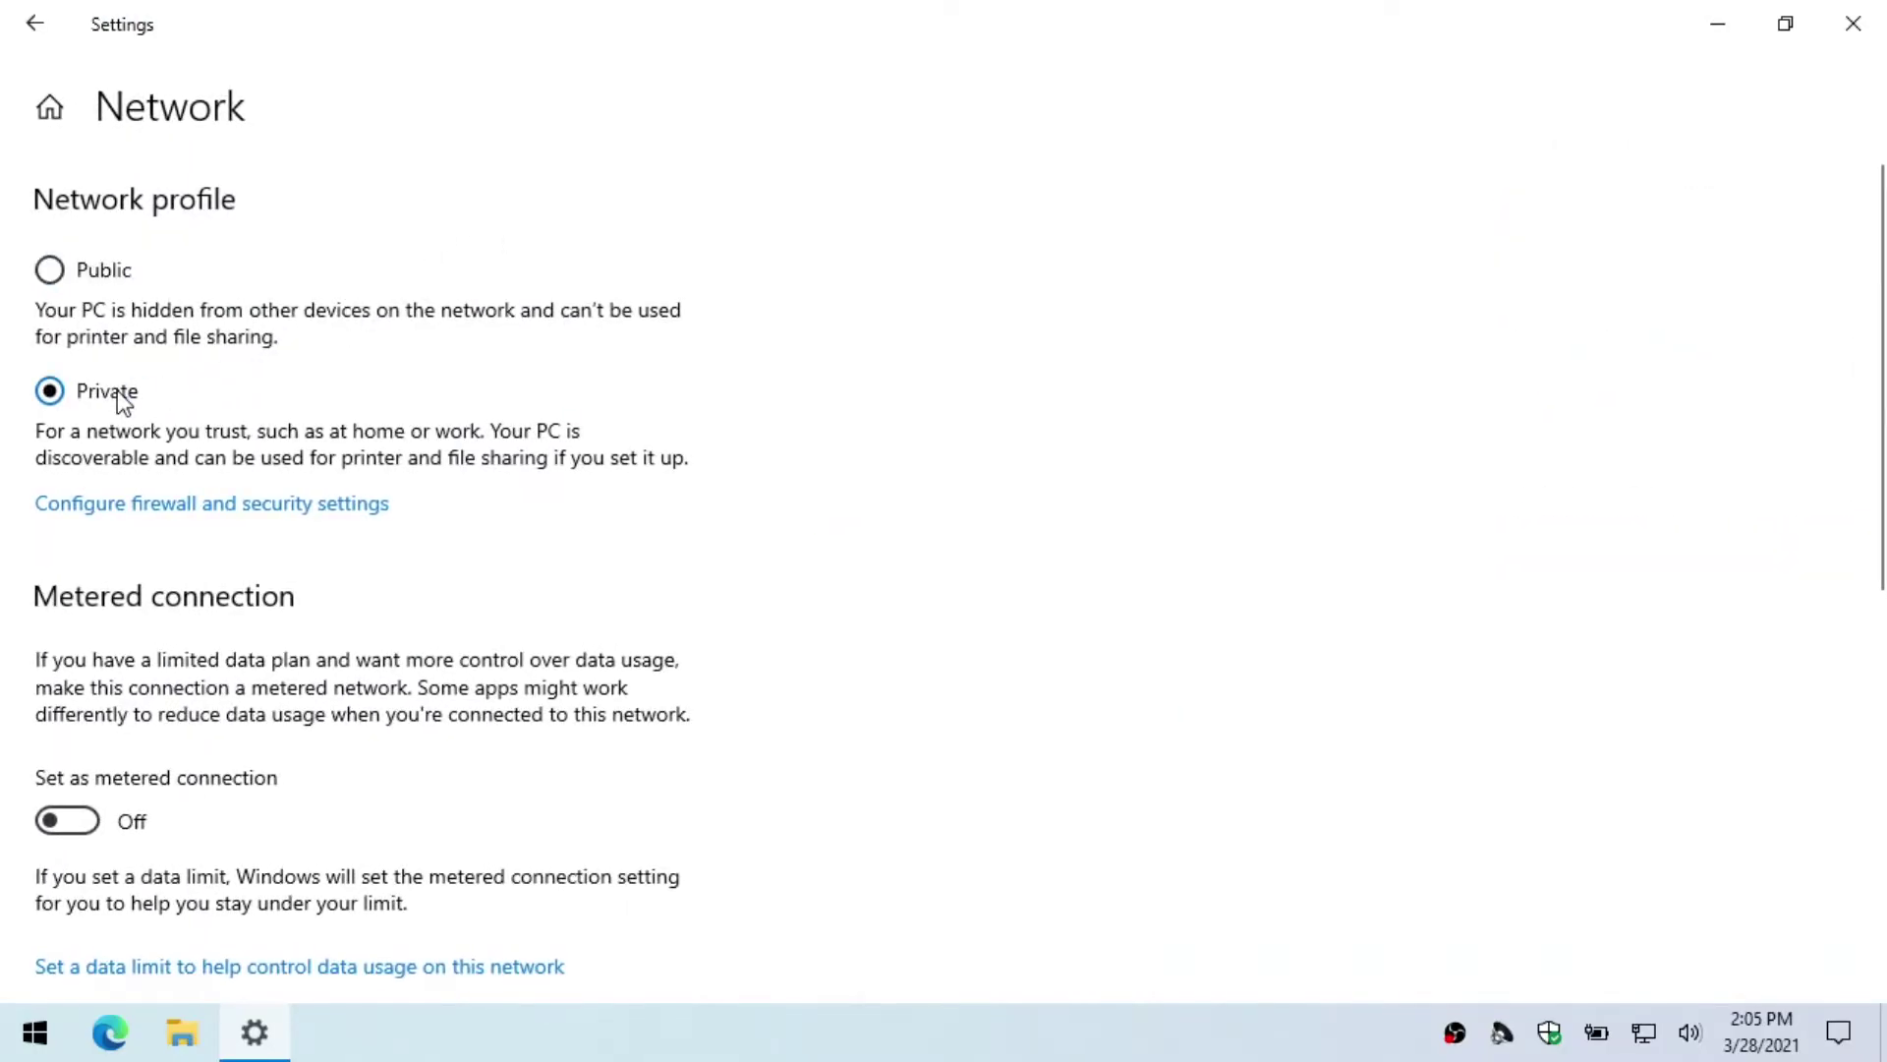
pyautogui.click(1853, 23)
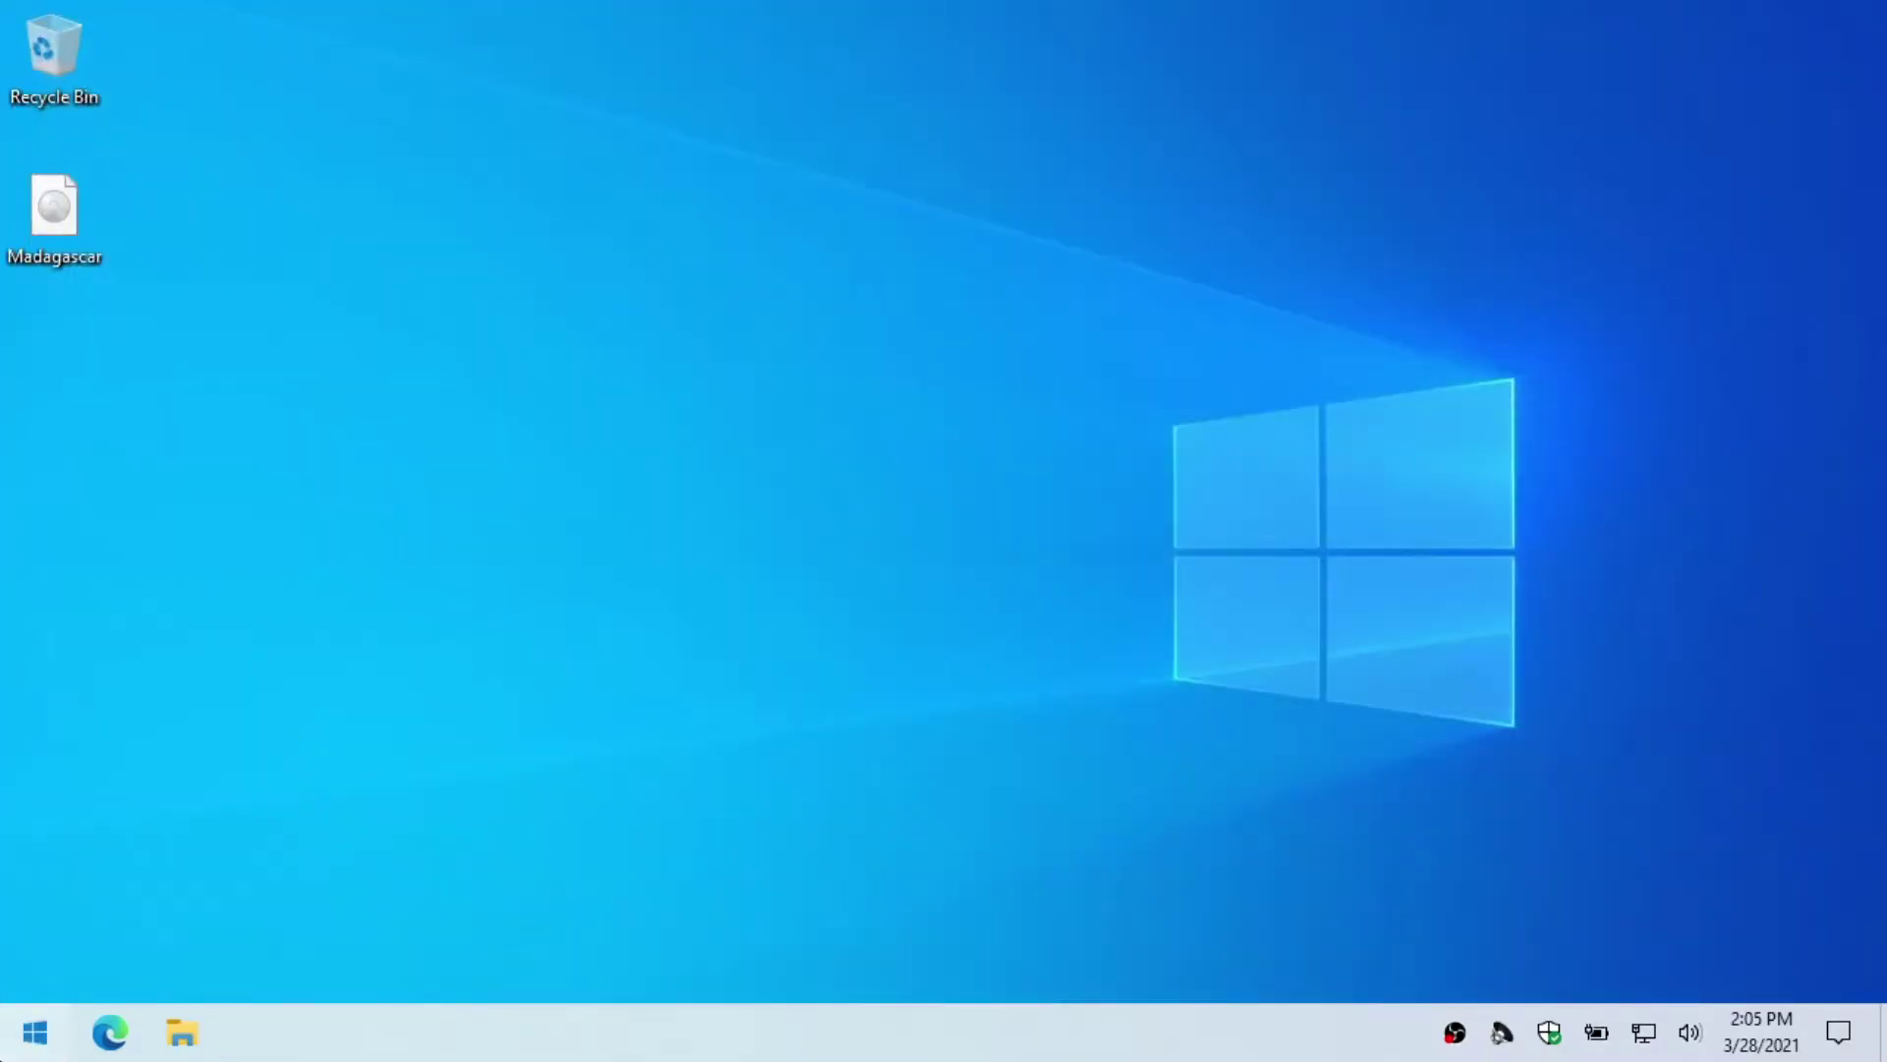
# Step: Open Control Panel's Programs and Features and show the optional Windows features list
pyautogui.click(34, 1032)
pyautogui.scroll(-2, 204, 821)
pyautogui.scroll(-4, 204, 821)
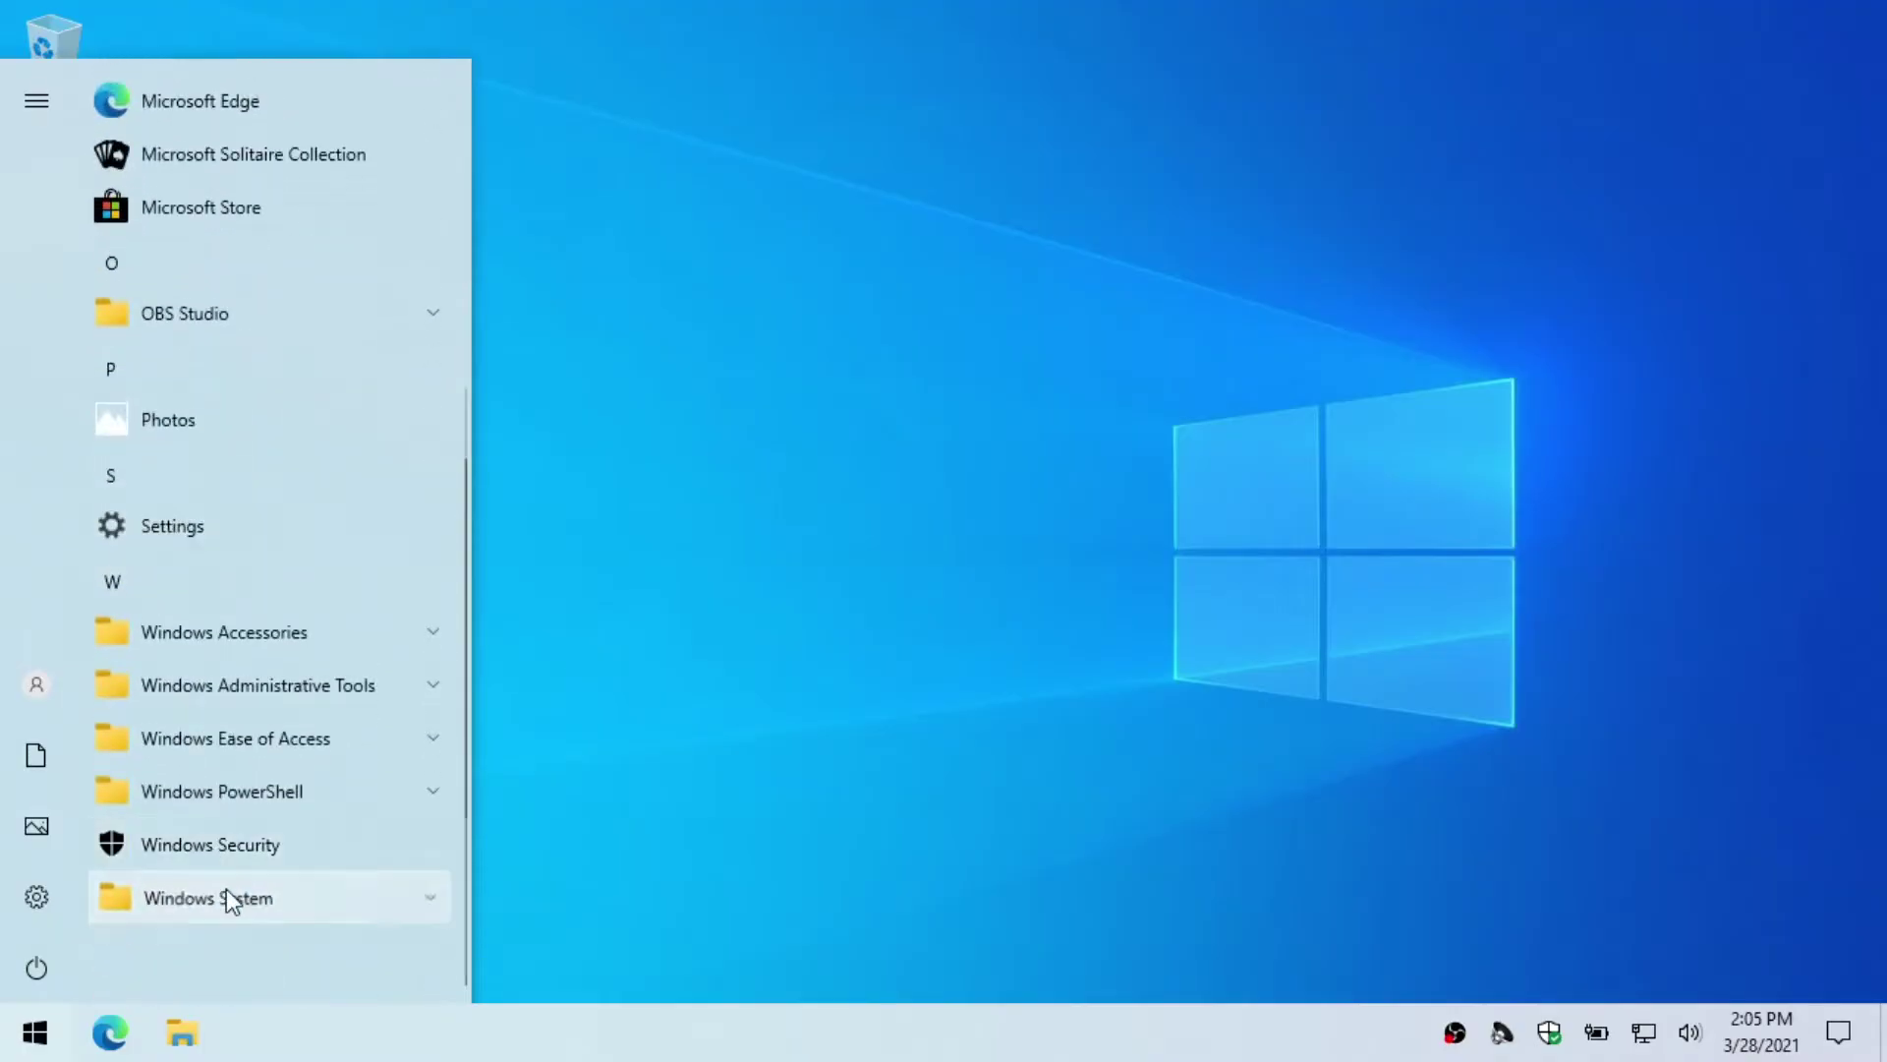
pyautogui.click(224, 894)
pyautogui.click(240, 643)
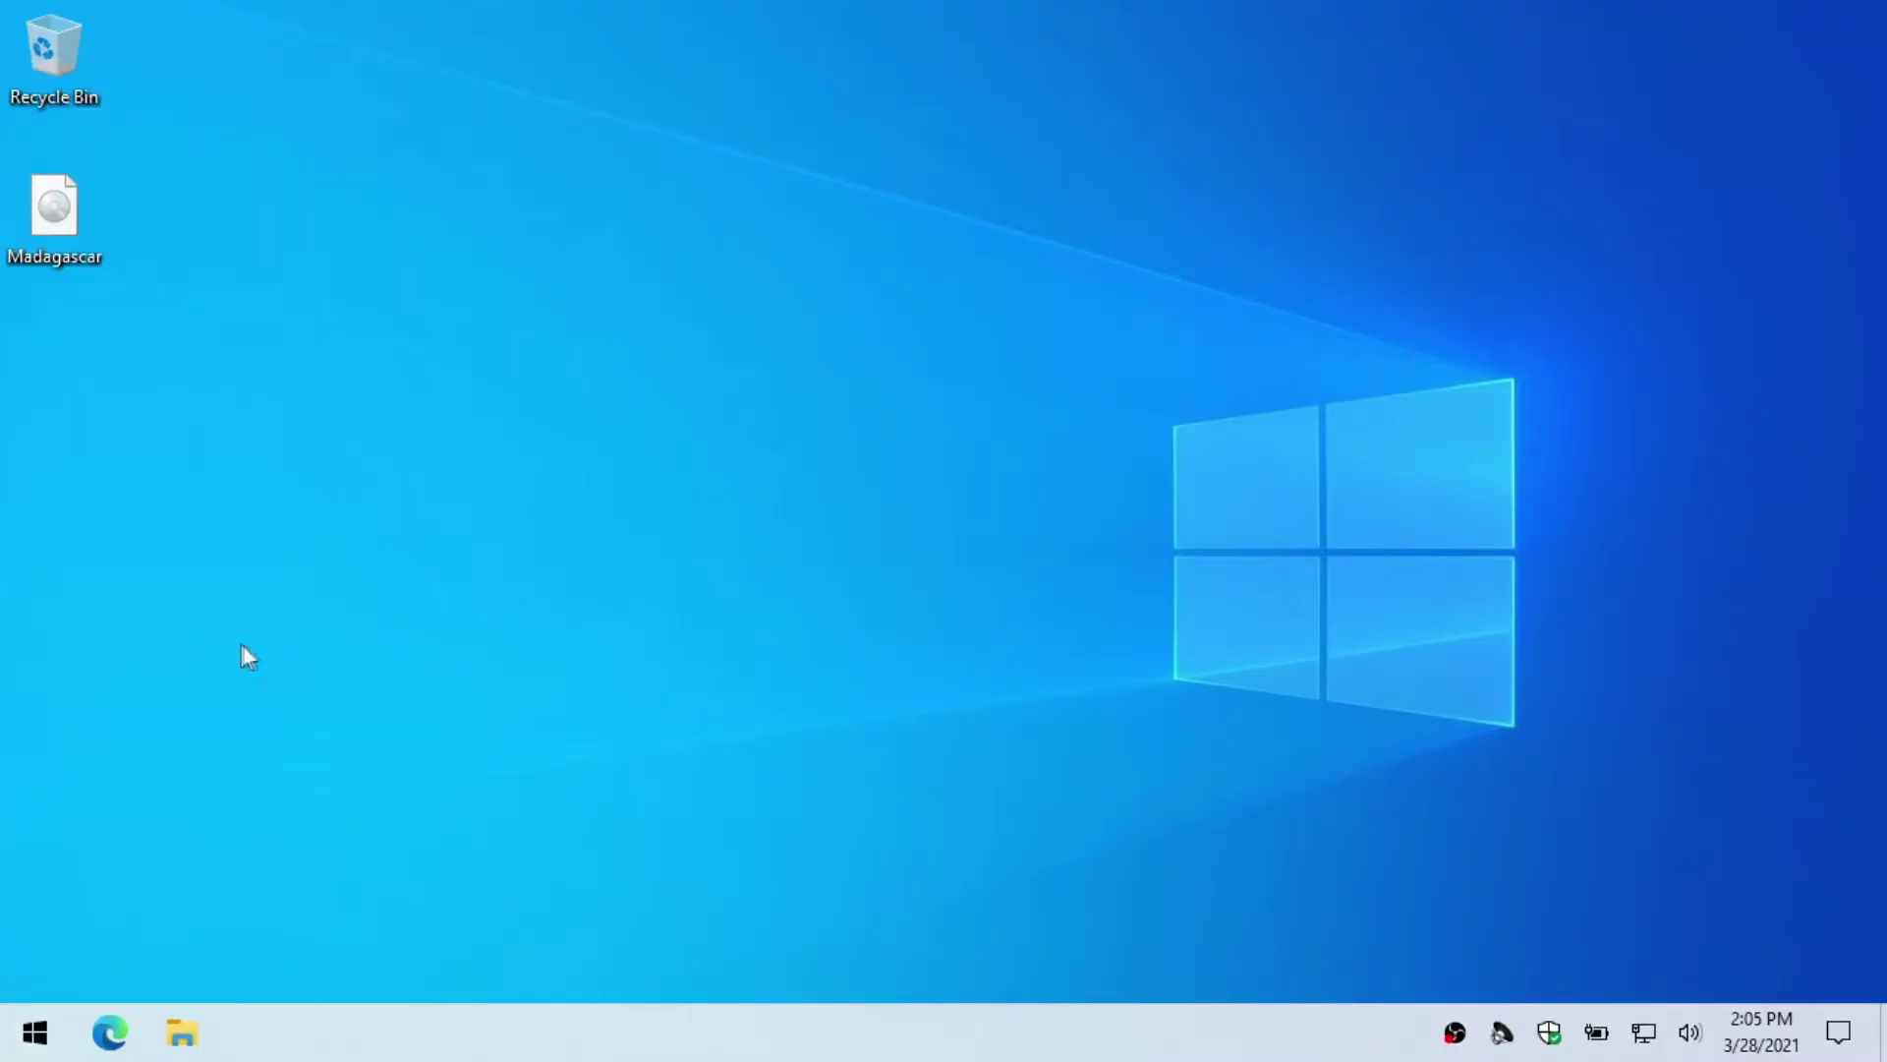
pyautogui.click(595, 651)
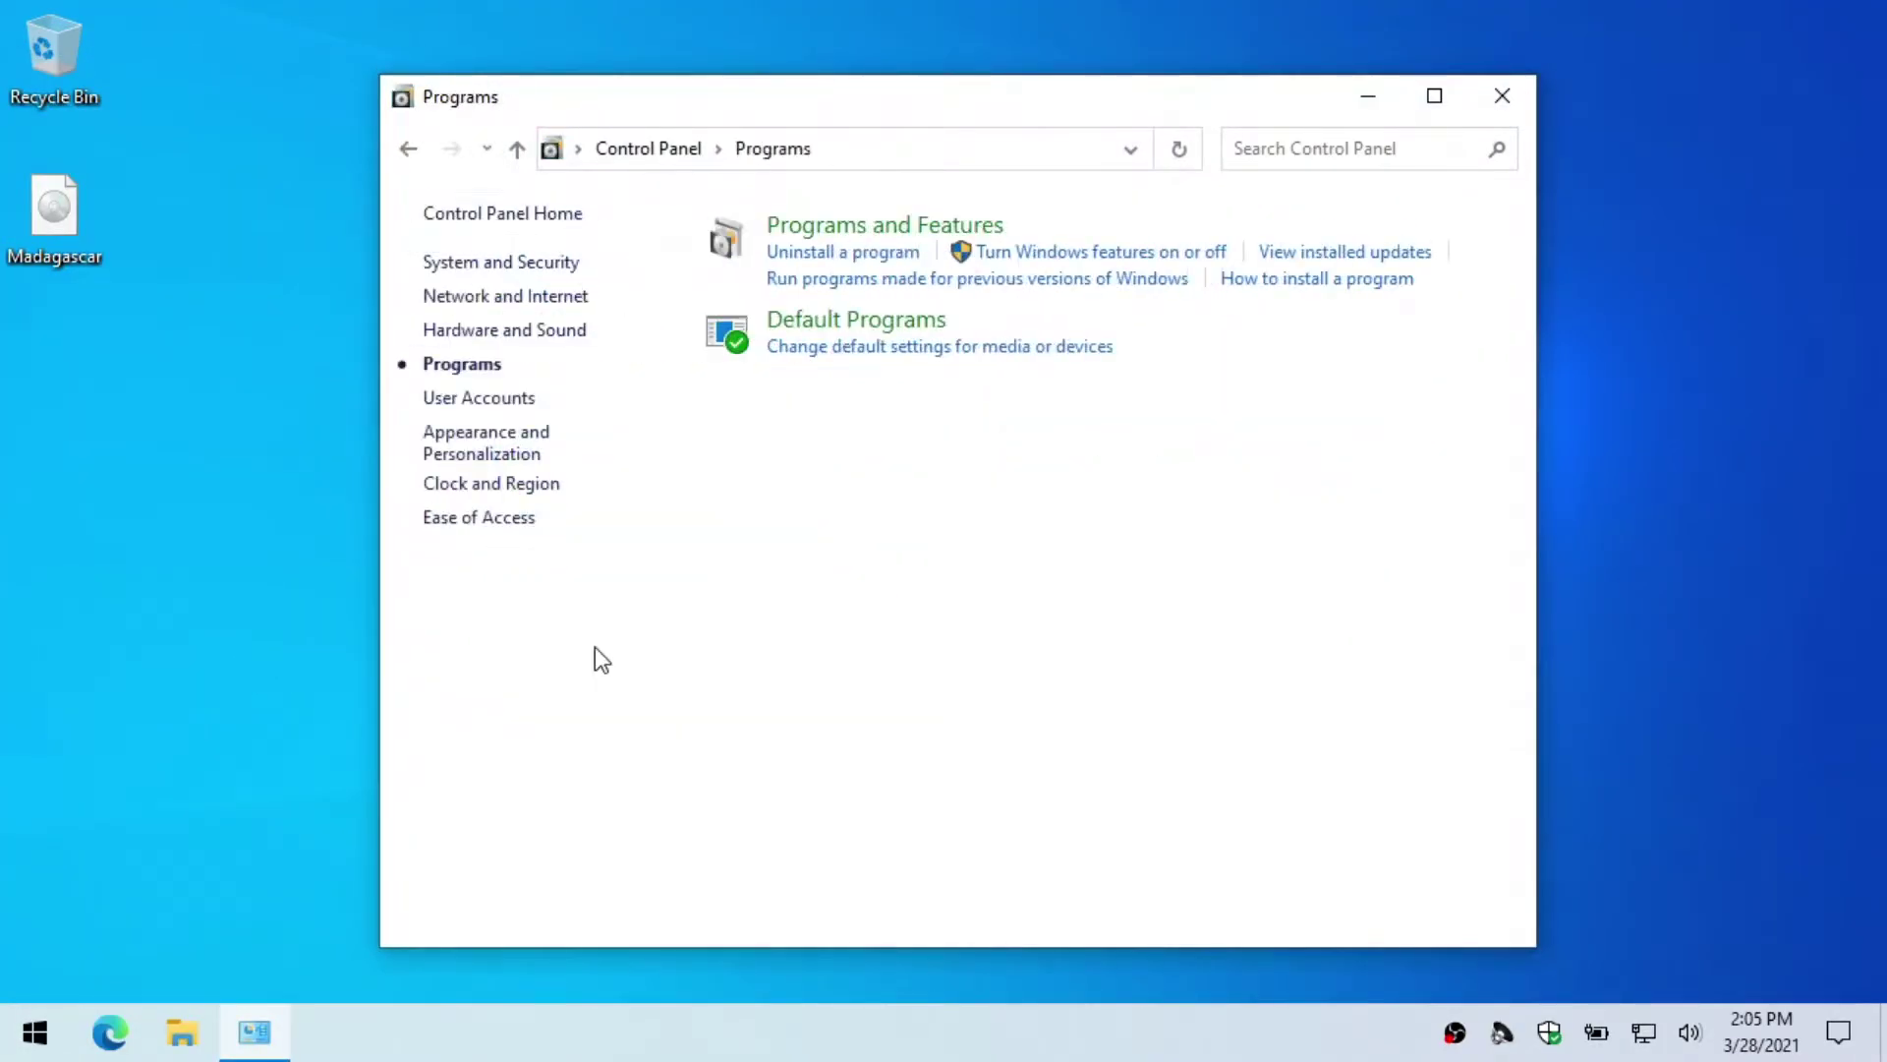
pyautogui.click(856, 256)
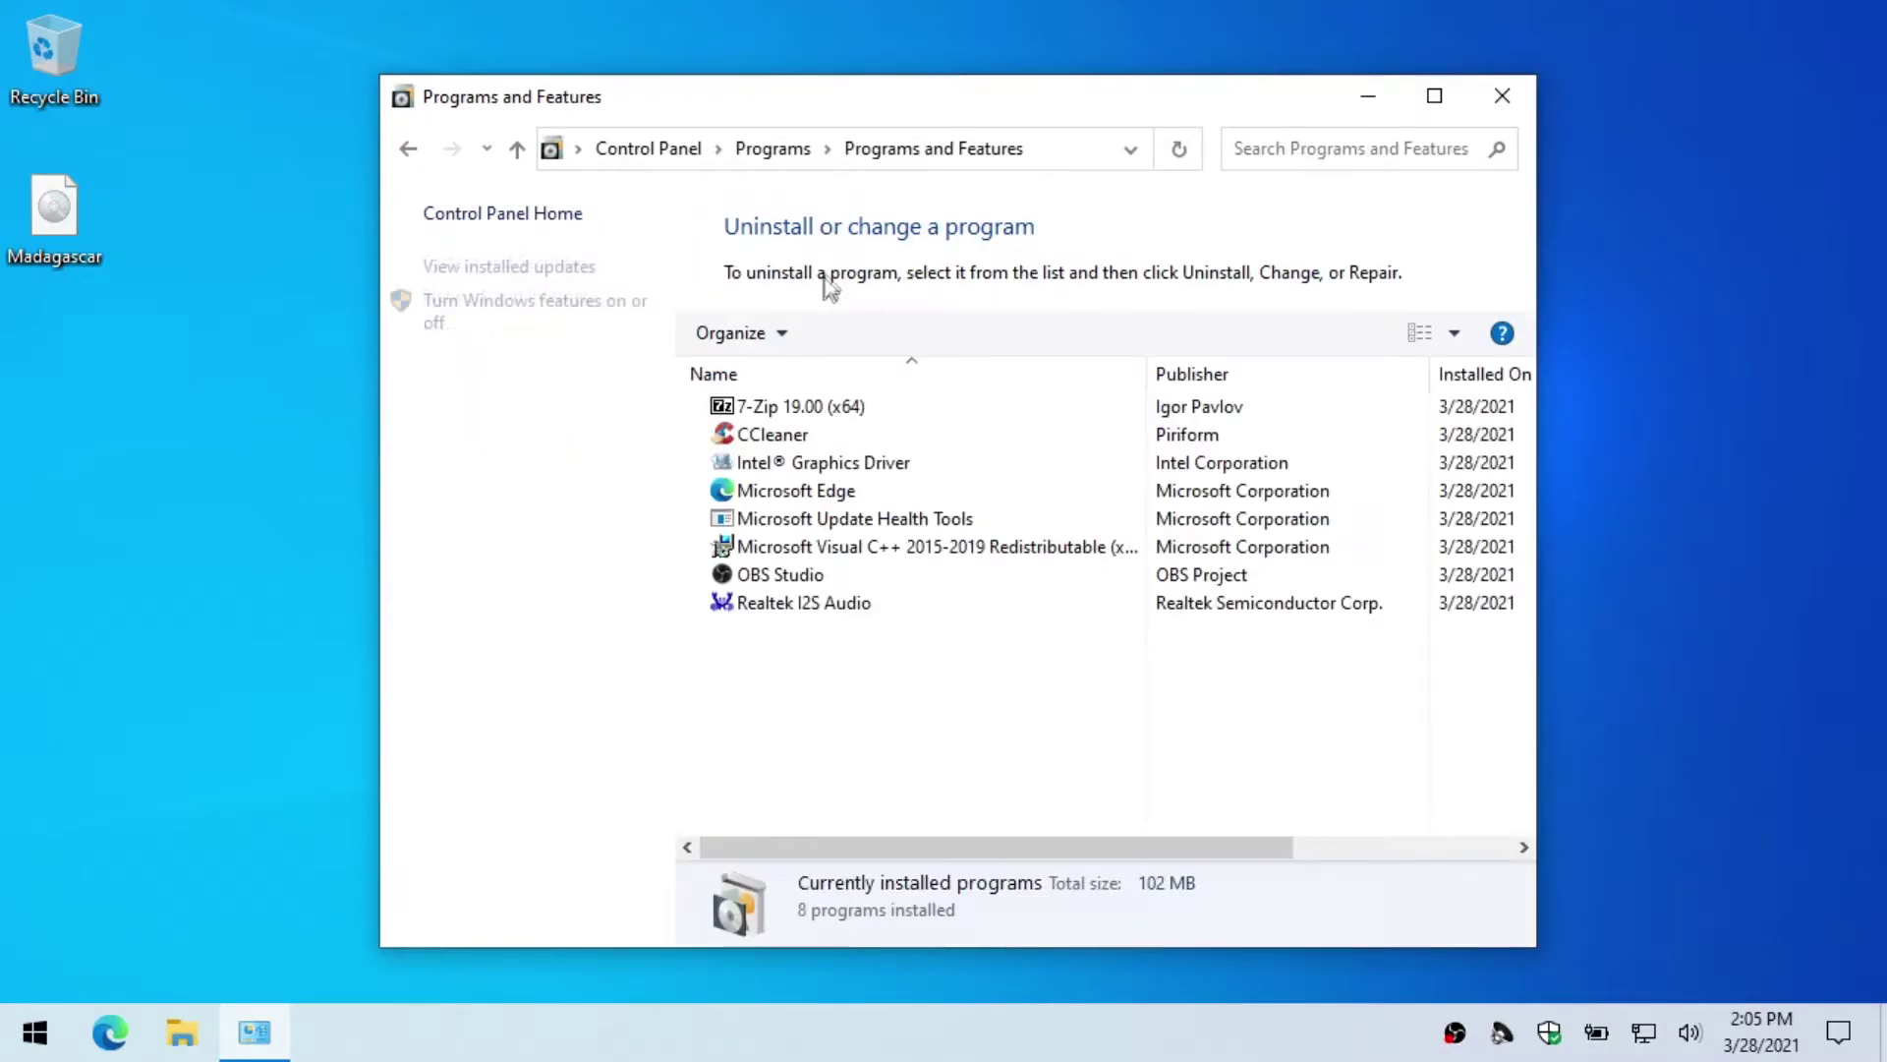
pyautogui.click(586, 313)
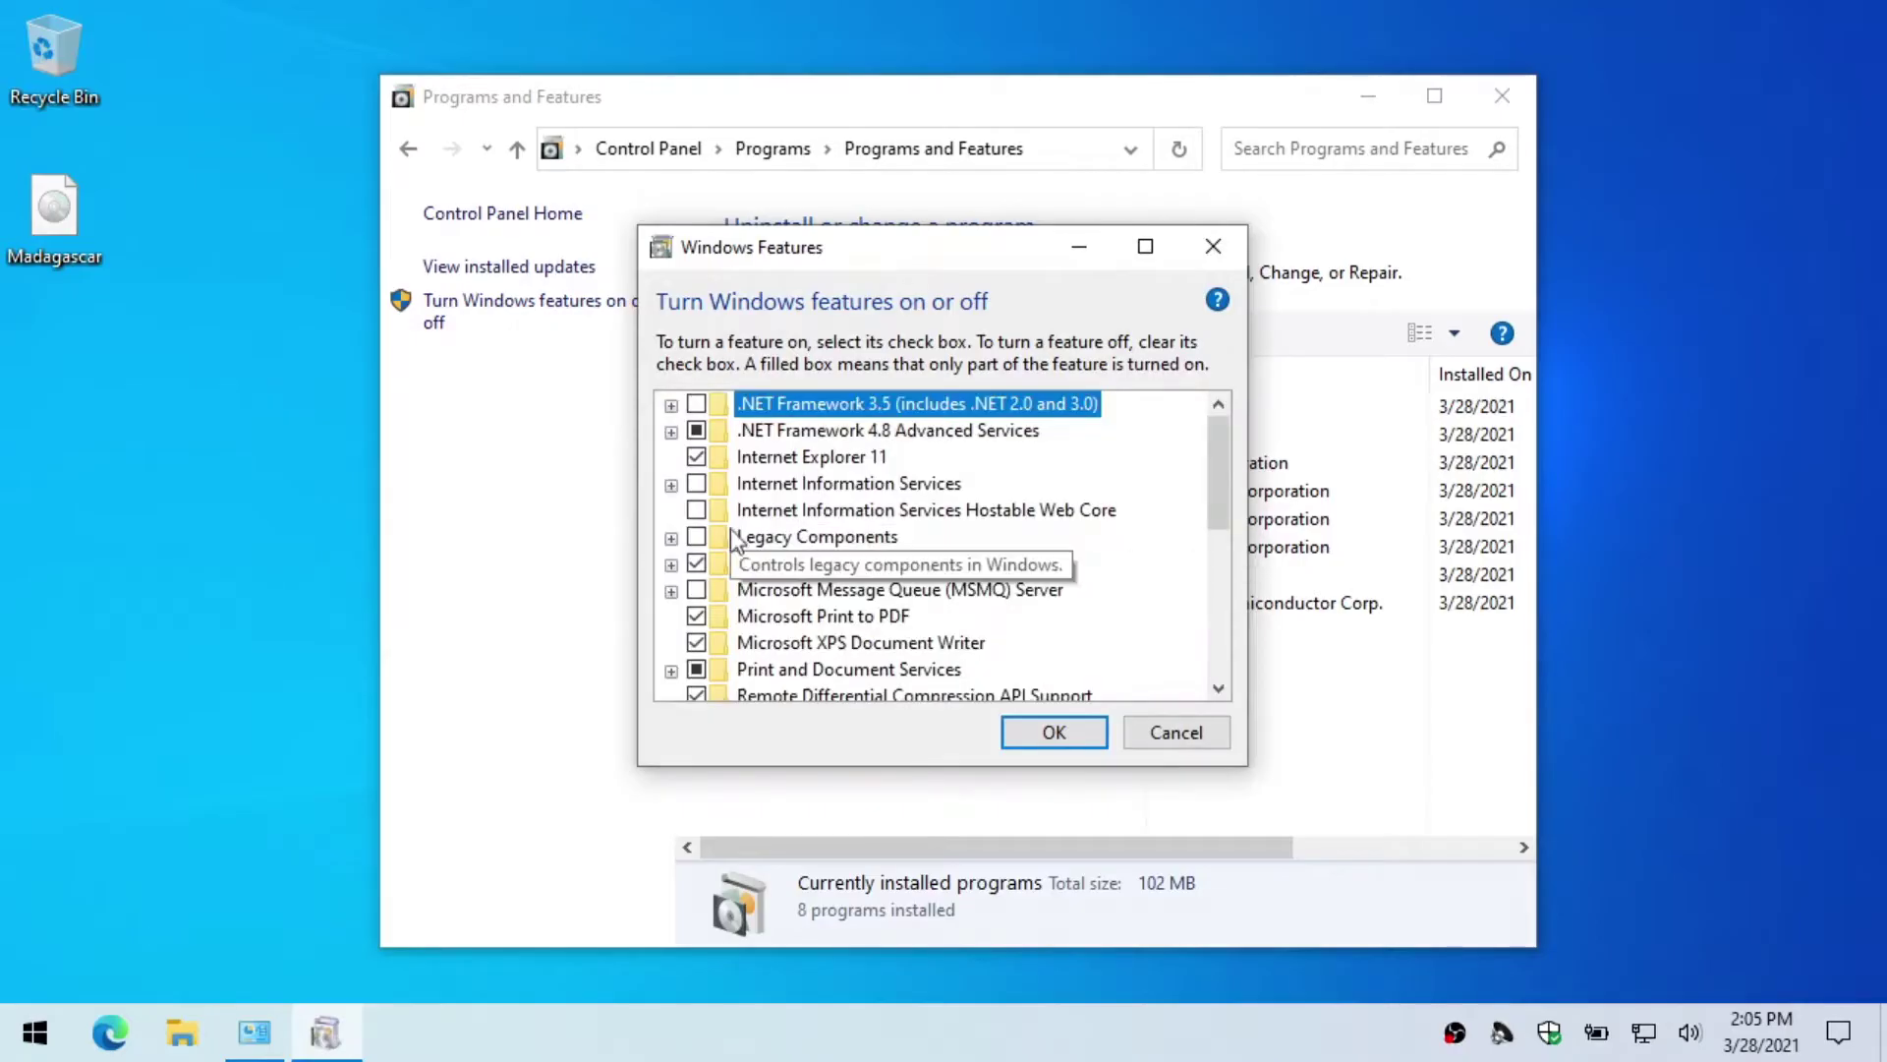
# Step: Enable SMB 1.0/CIFS Server under SMB 1.0/CIFS File Sharing Support and apply the change
pyautogui.scroll(-4, 746, 570)
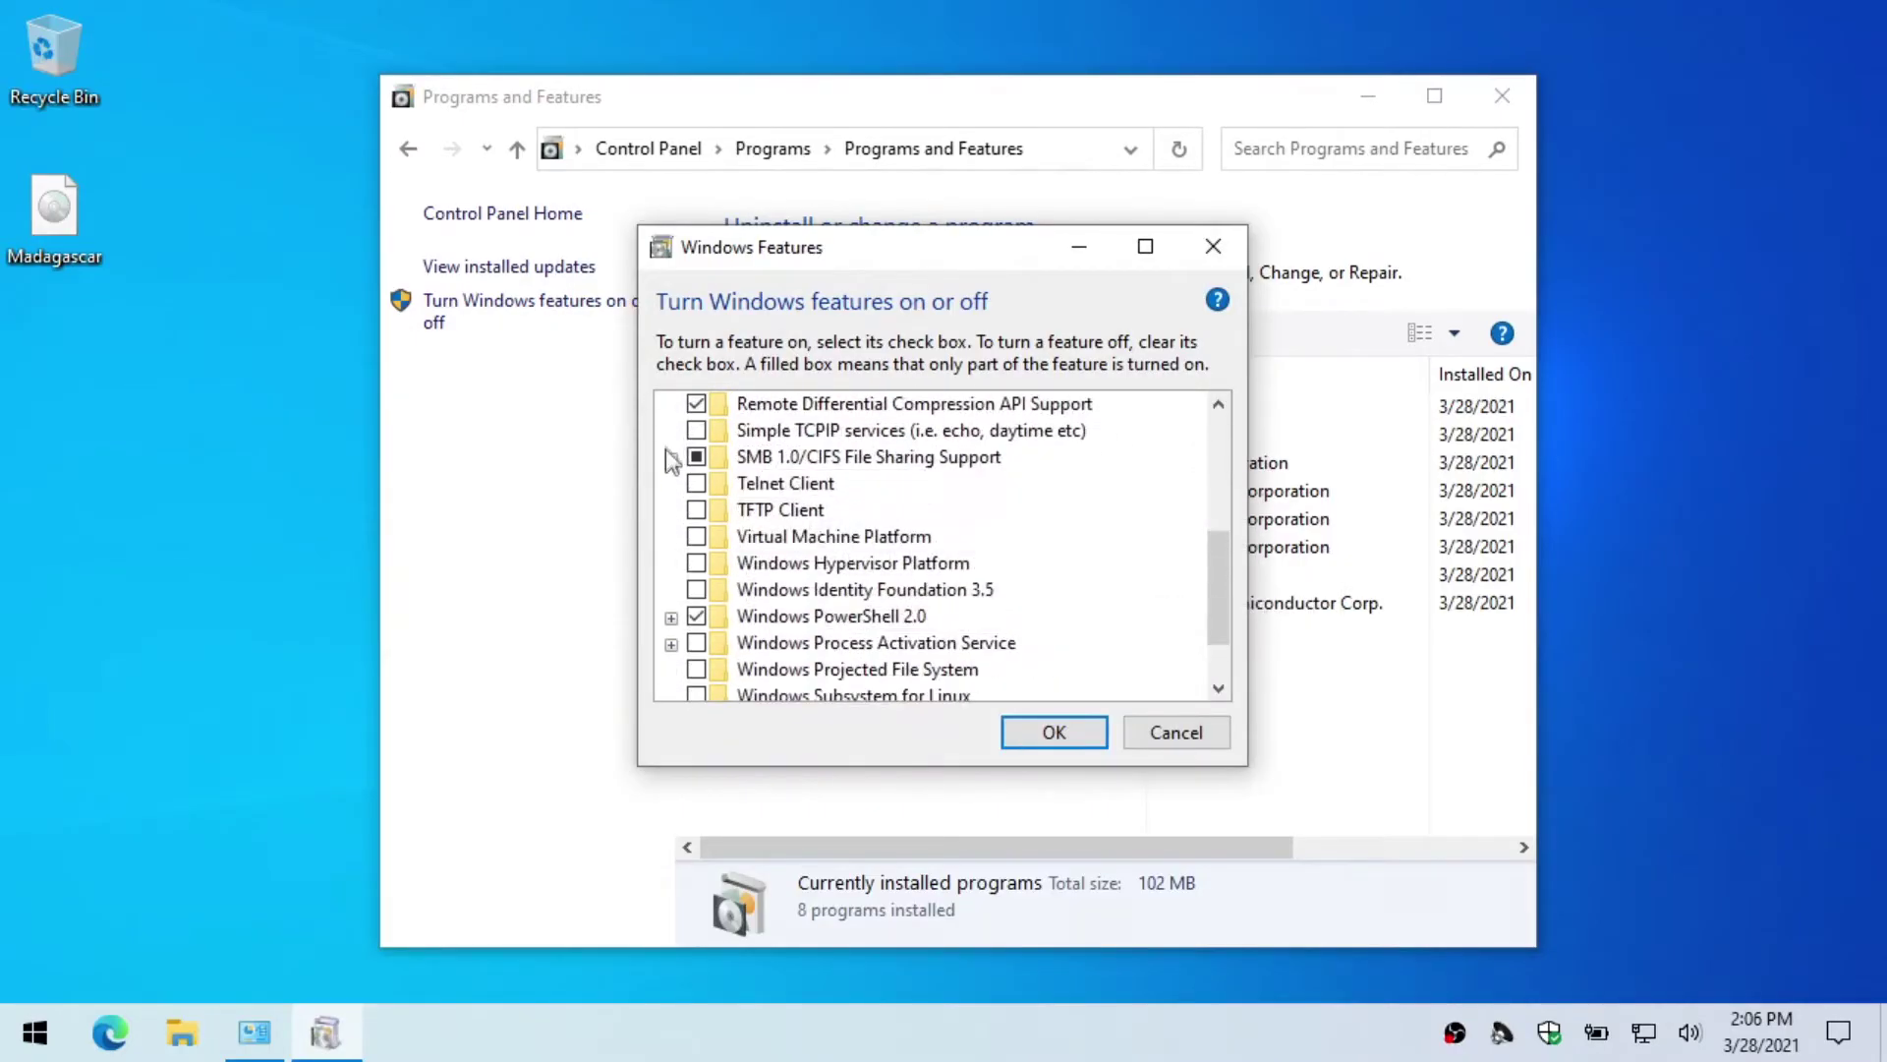
pyautogui.click(672, 458)
pyautogui.click(724, 536)
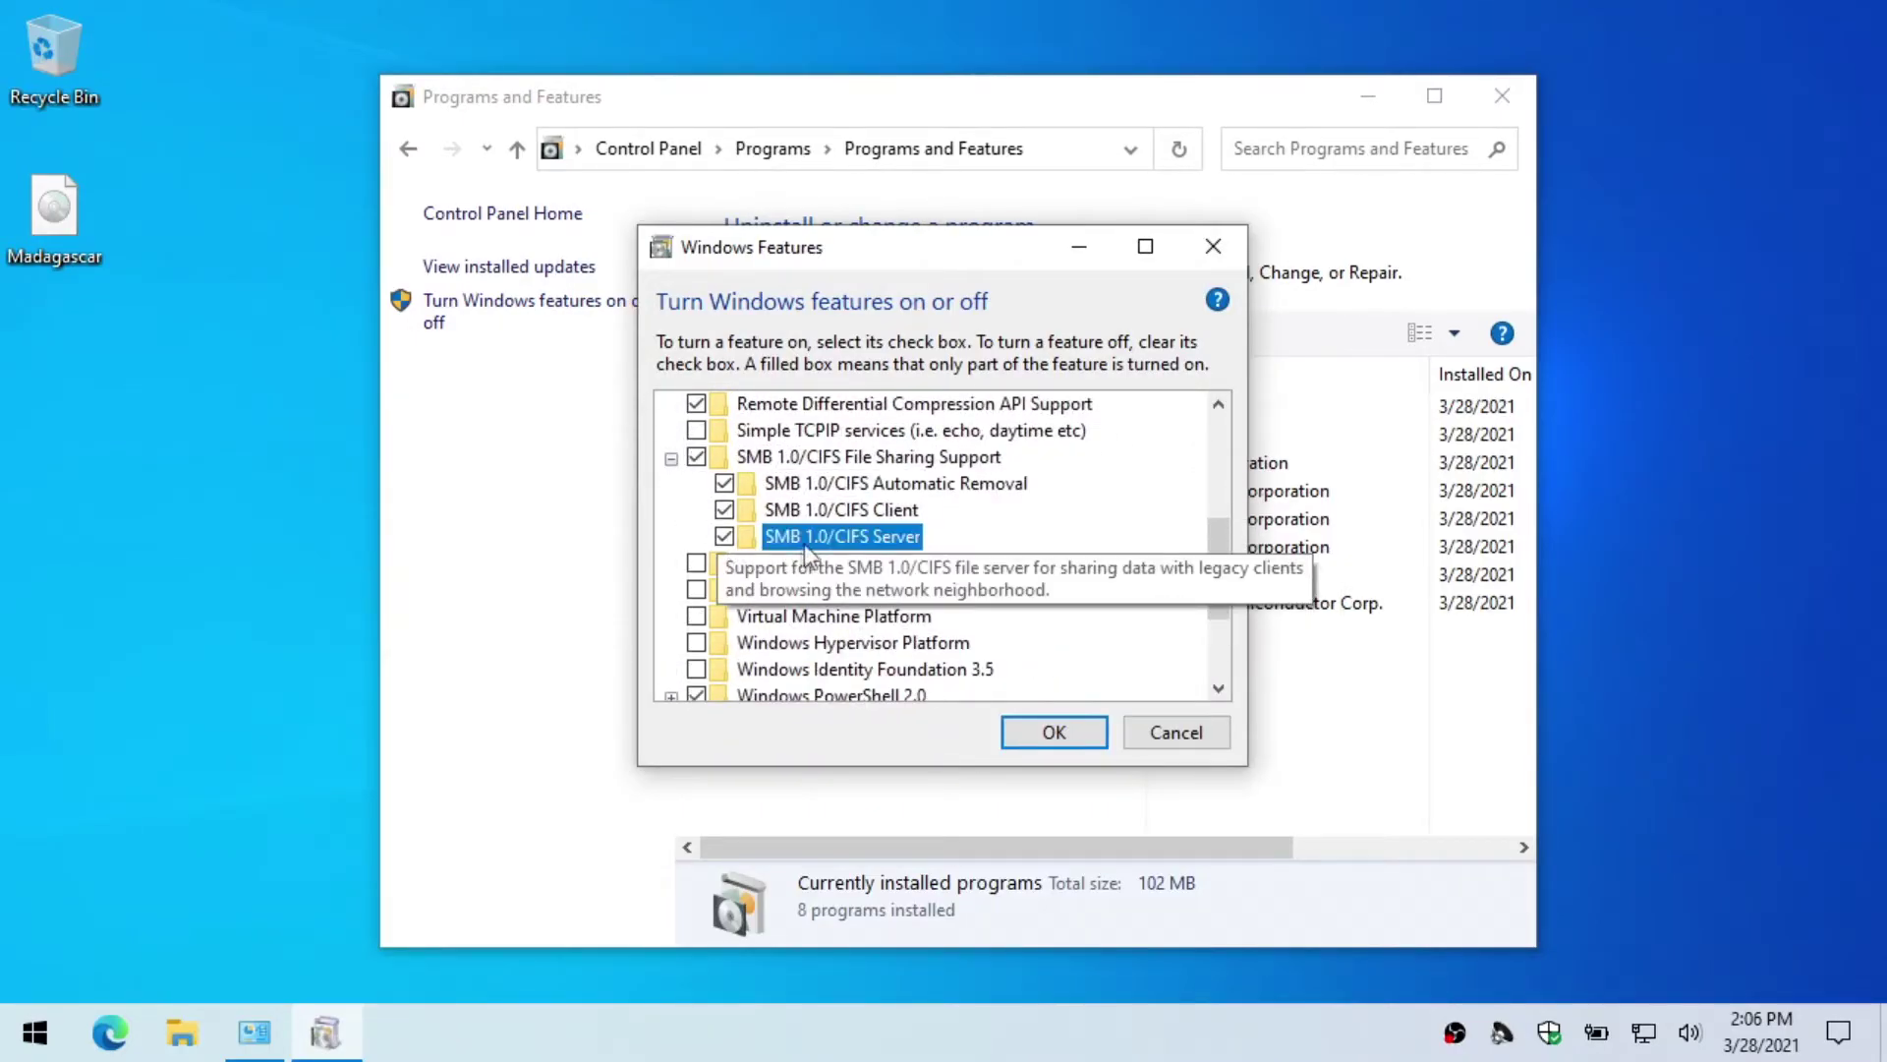
pyautogui.click(1050, 733)
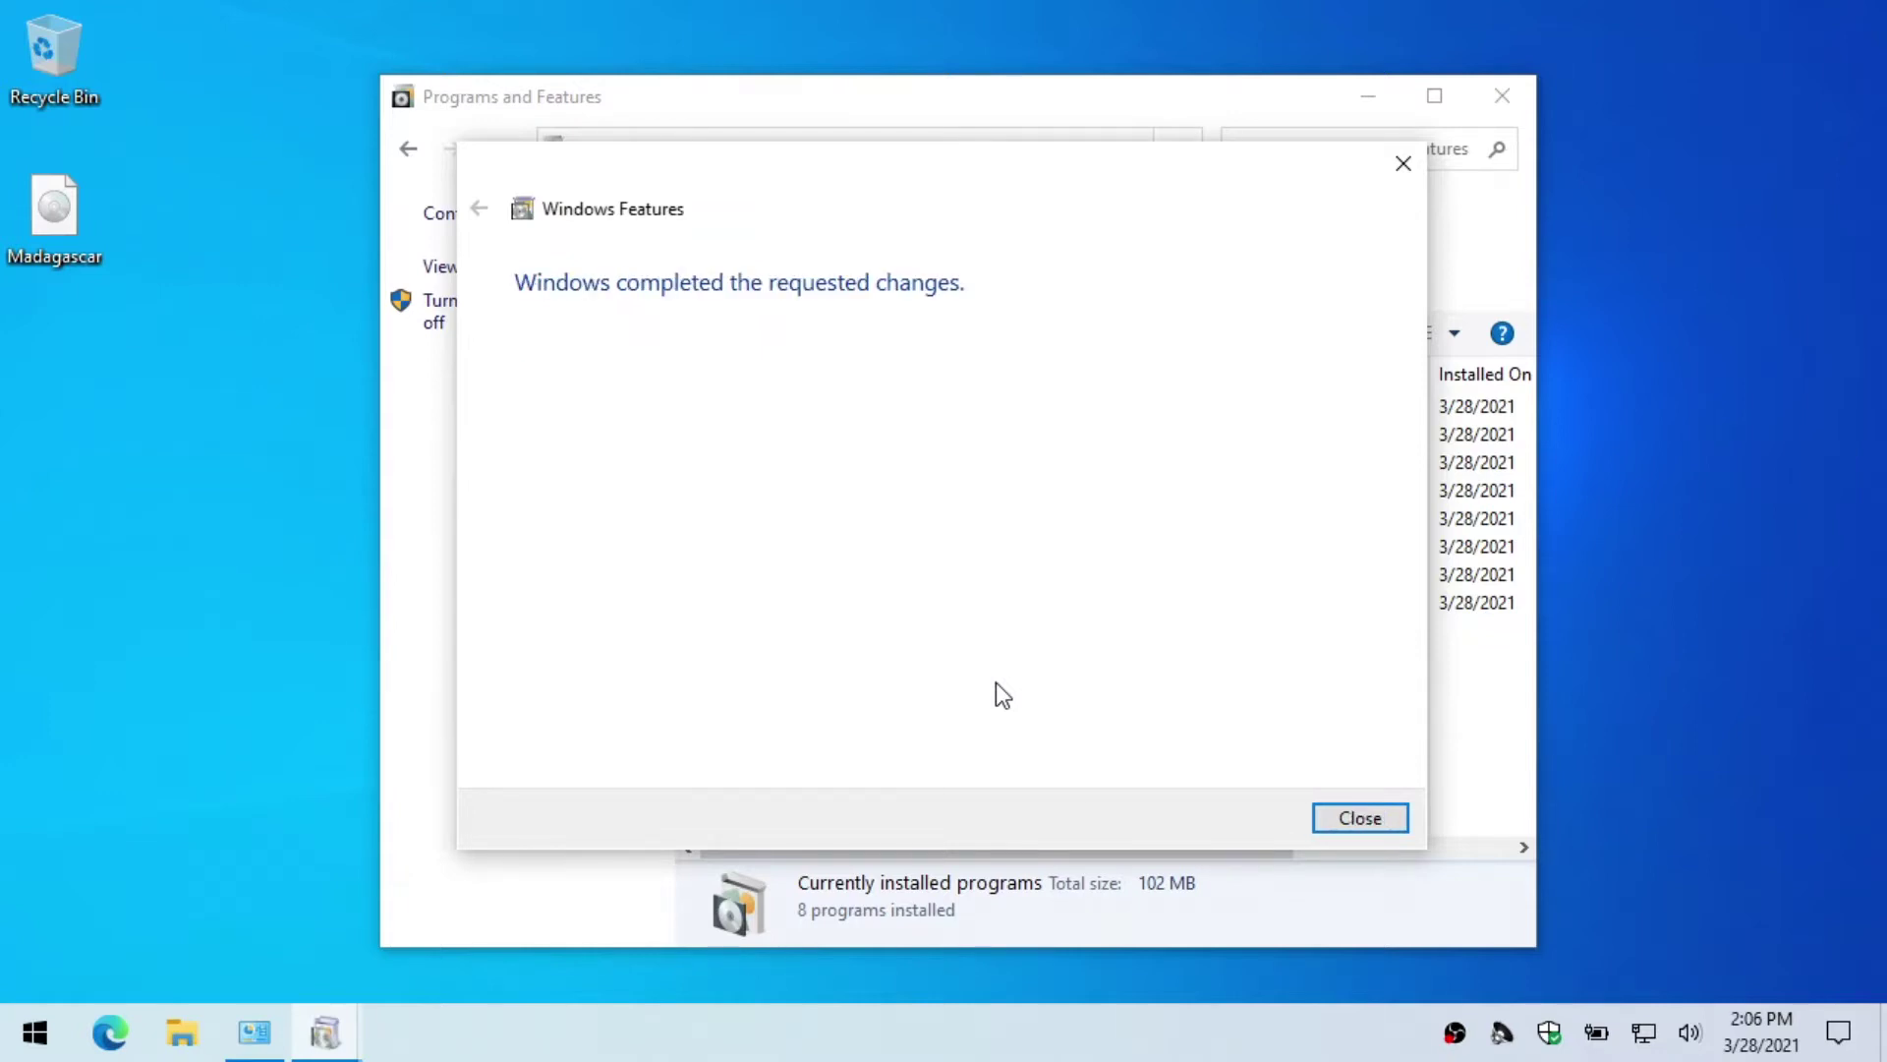
pyautogui.click(1357, 818)
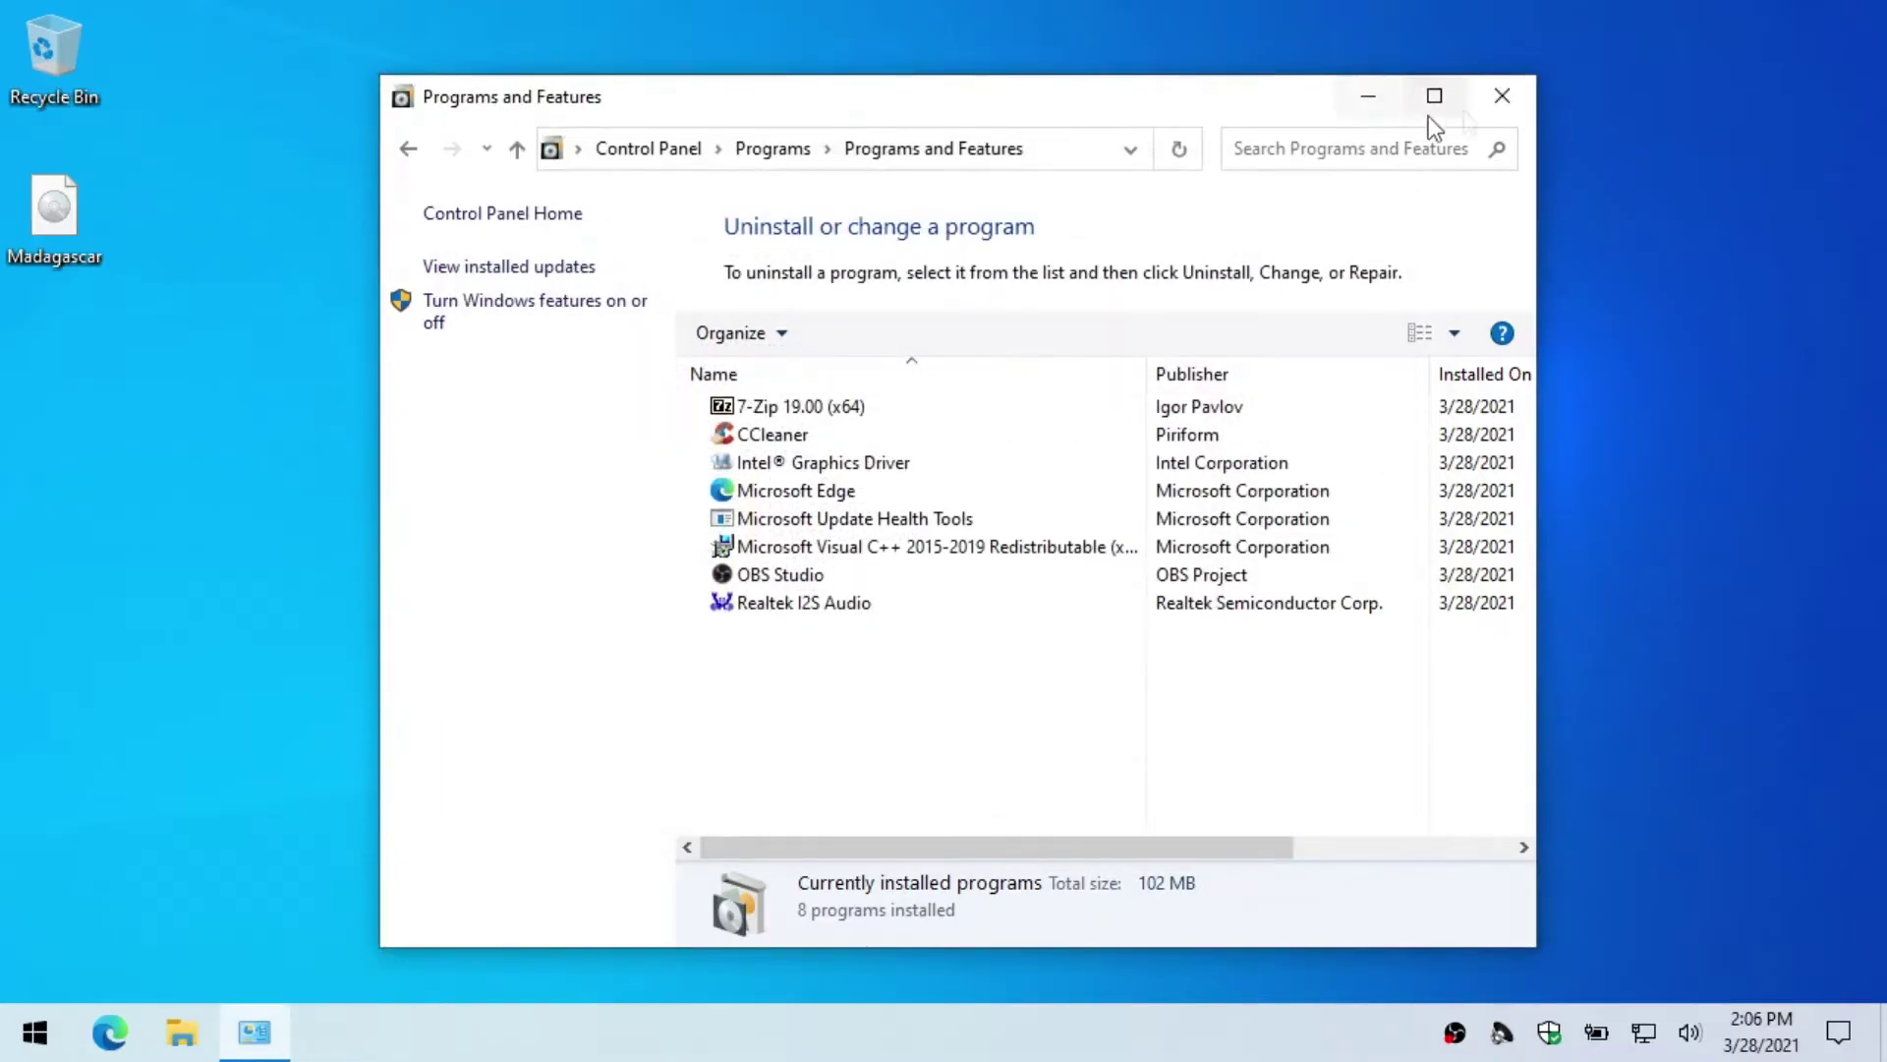
# Step: Go to Control Panel's Network and Sharing Center advanced sharing settings
pyautogui.click(1529, 86)
pyautogui.press('super')
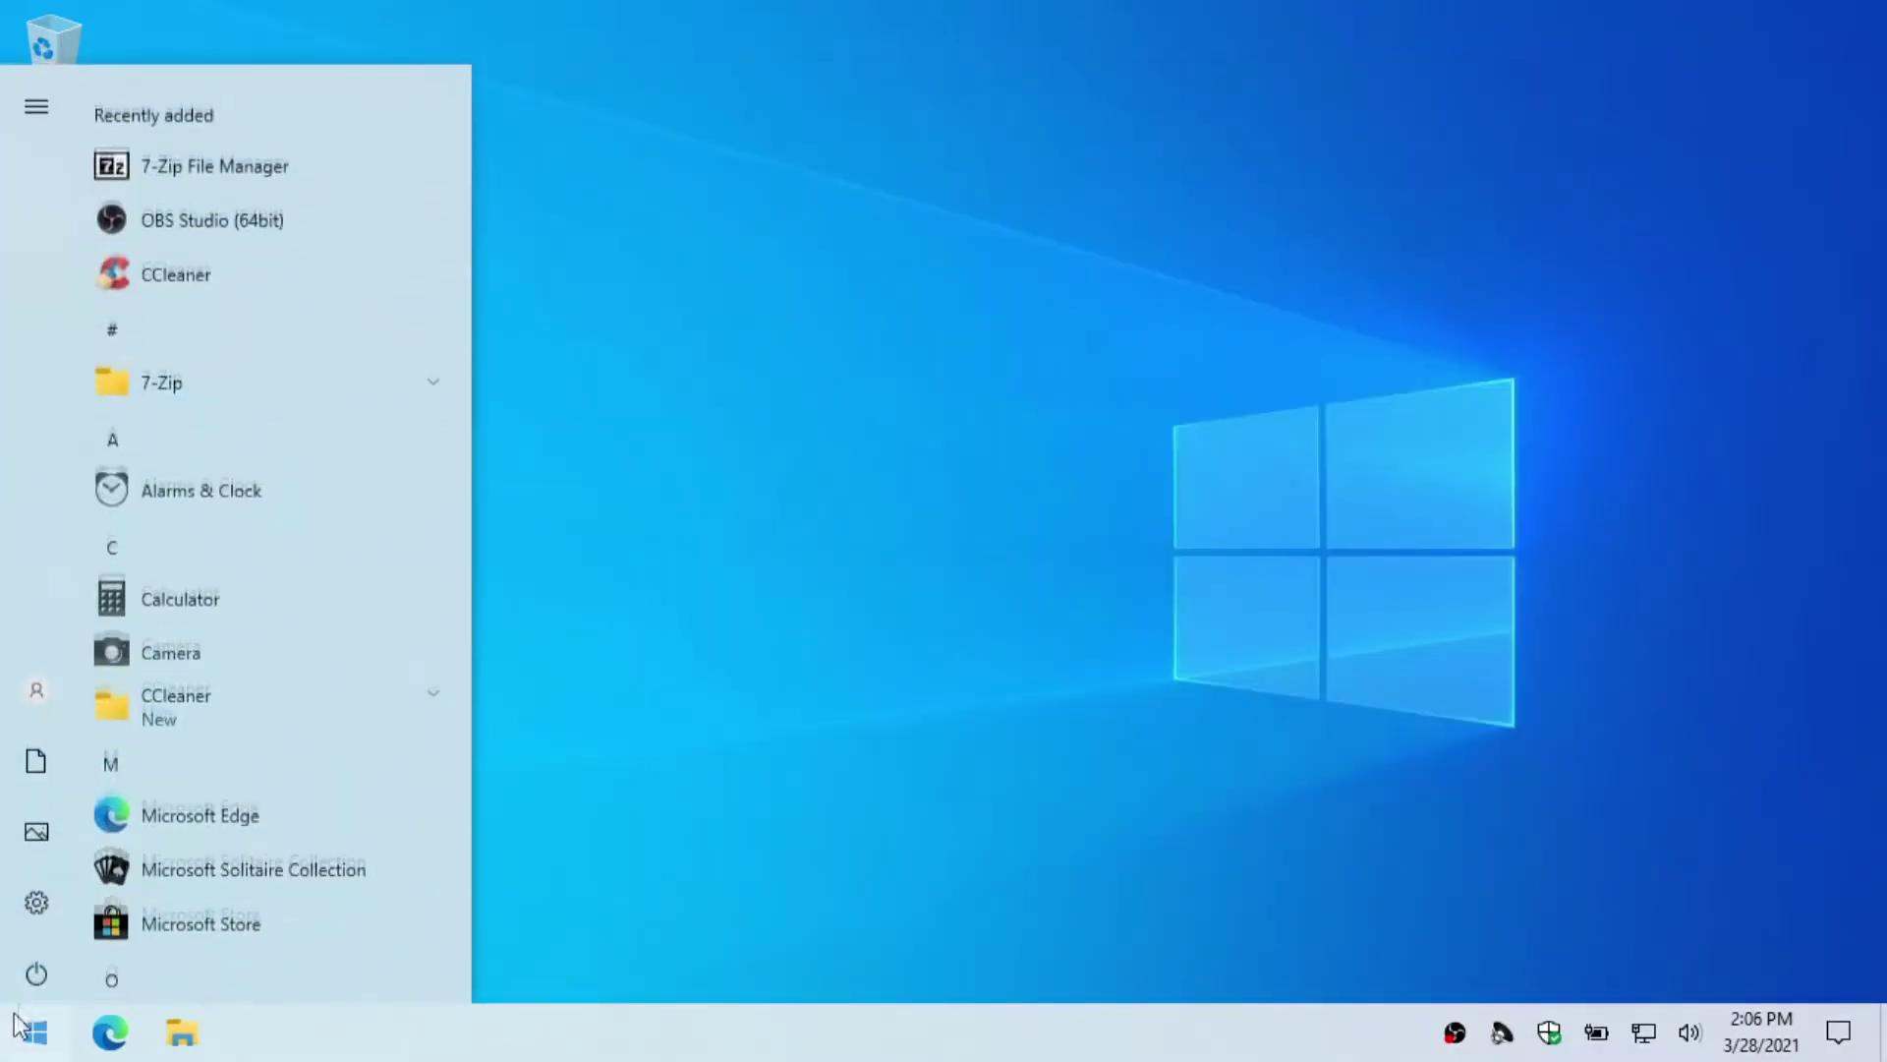
pyautogui.scroll(-5, 246, 815)
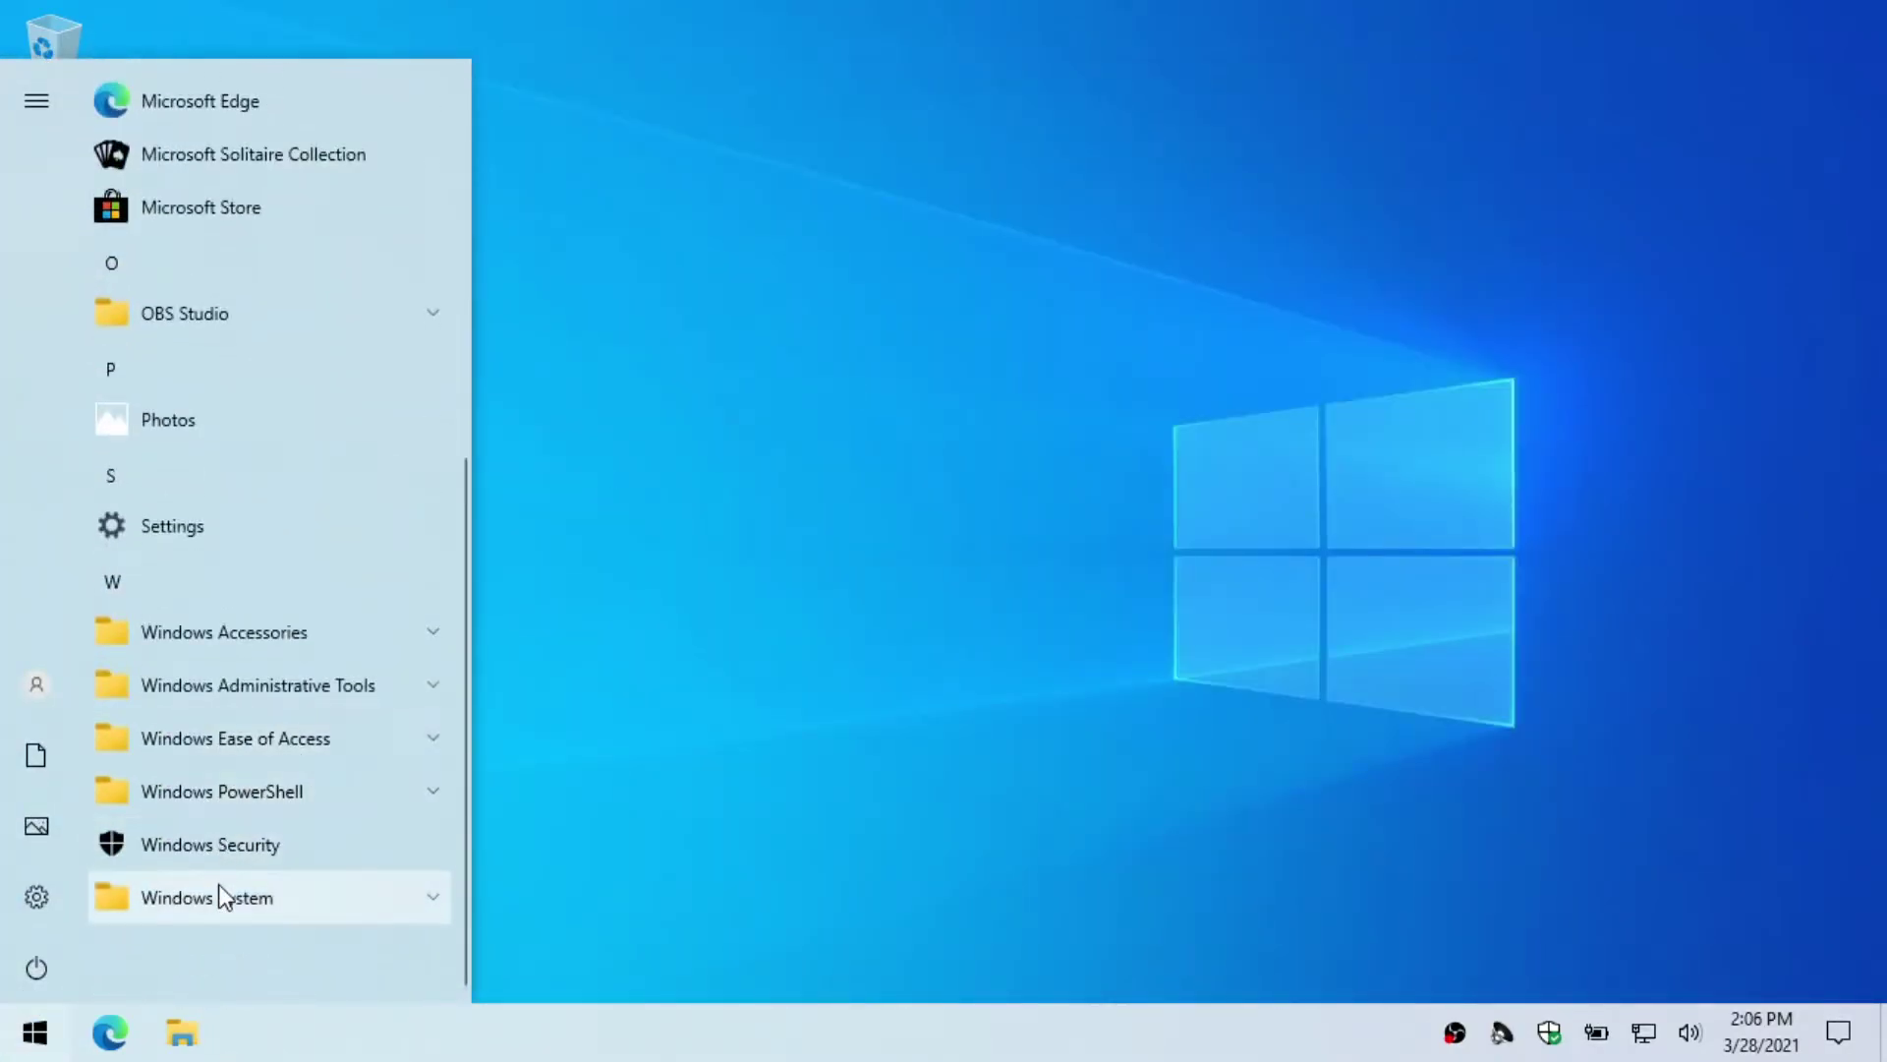
pyautogui.click(220, 892)
pyautogui.click(230, 869)
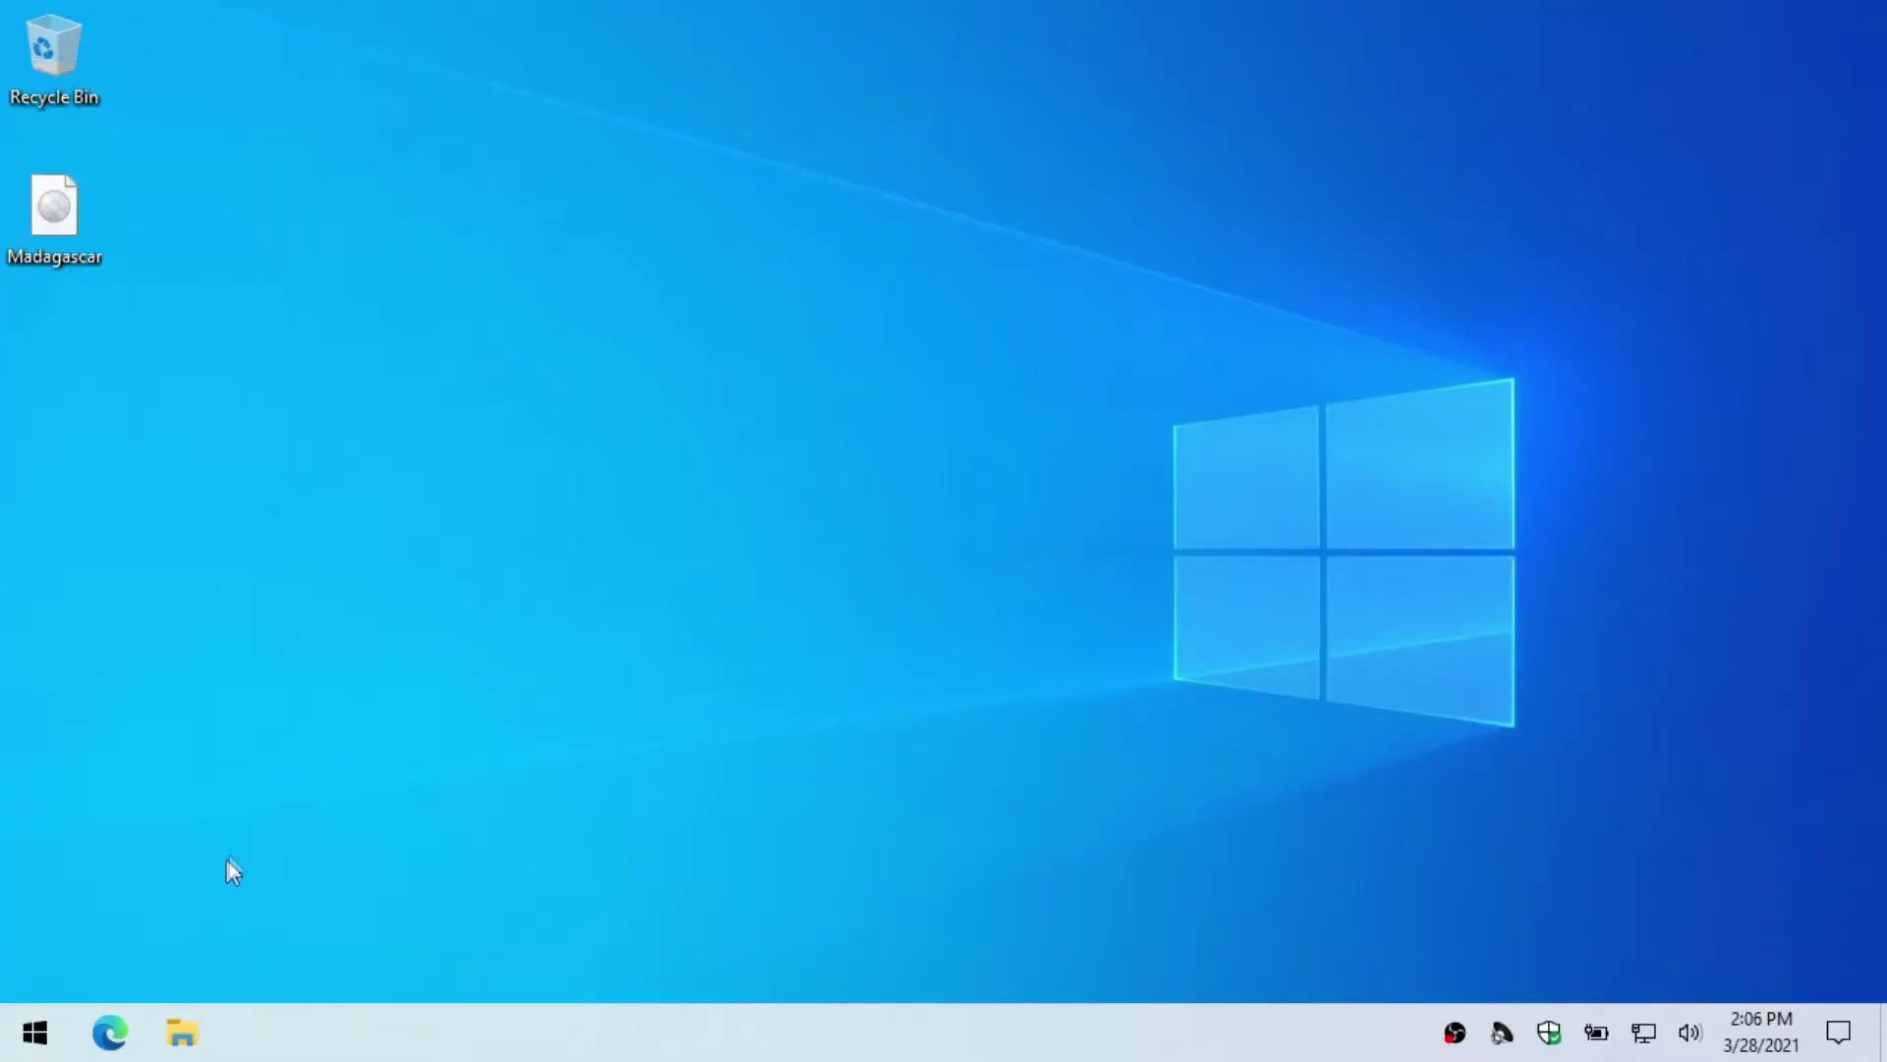
pyautogui.click(697, 460)
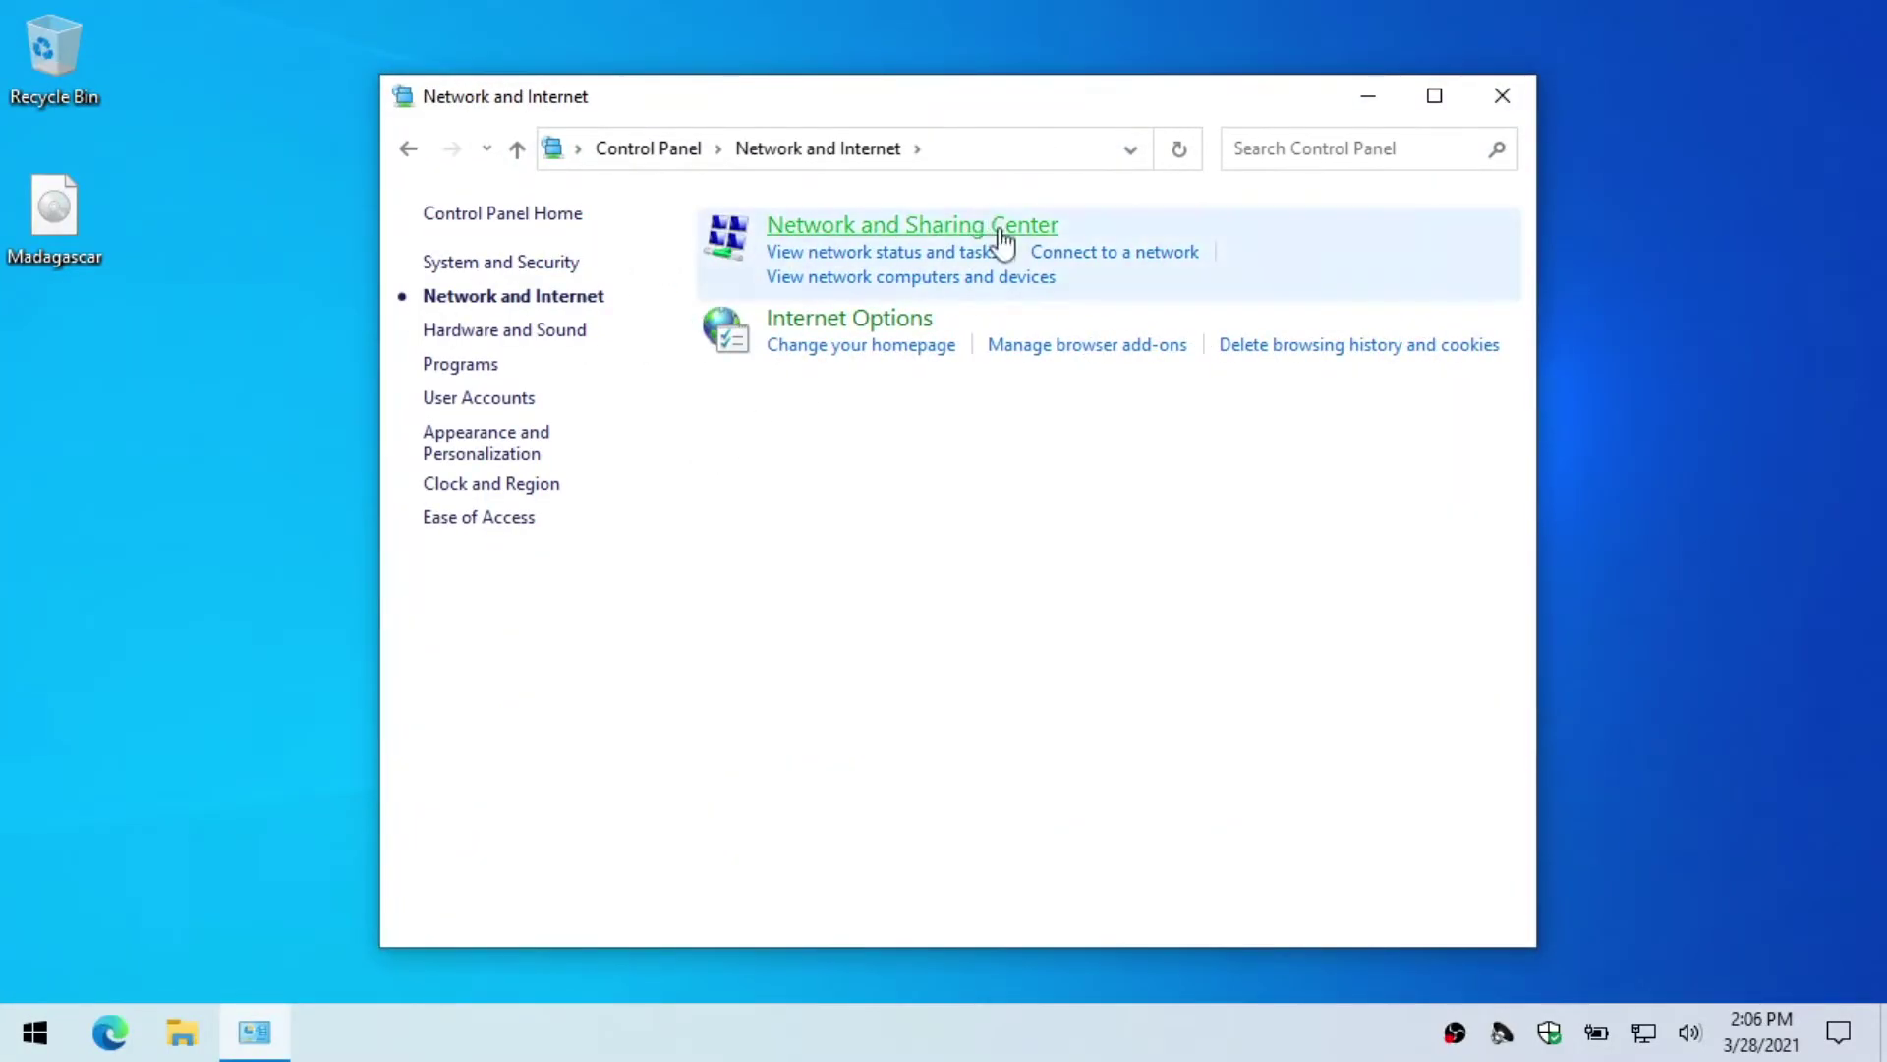
pyautogui.click(1003, 239)
pyautogui.click(559, 309)
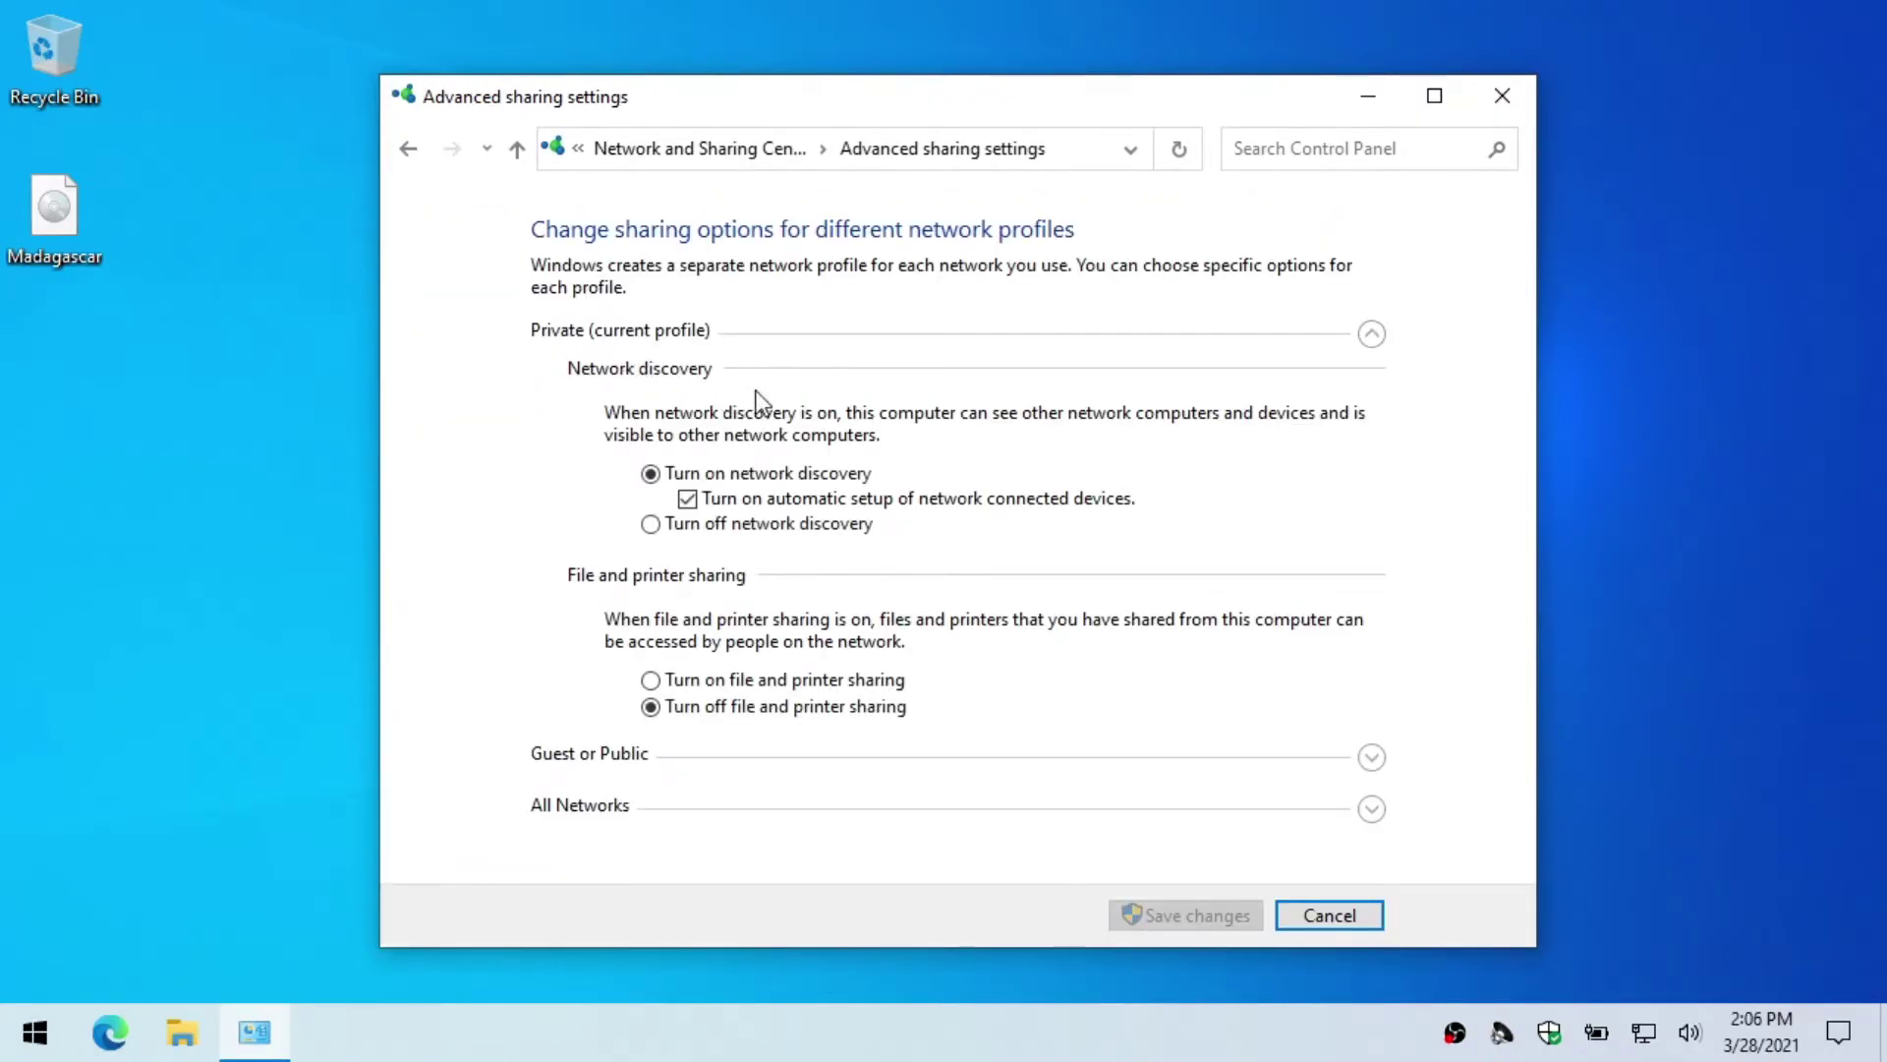
# Step: Turn on file and printer sharing and Public folder sharing, then save the settings
pyautogui.click(802, 681)
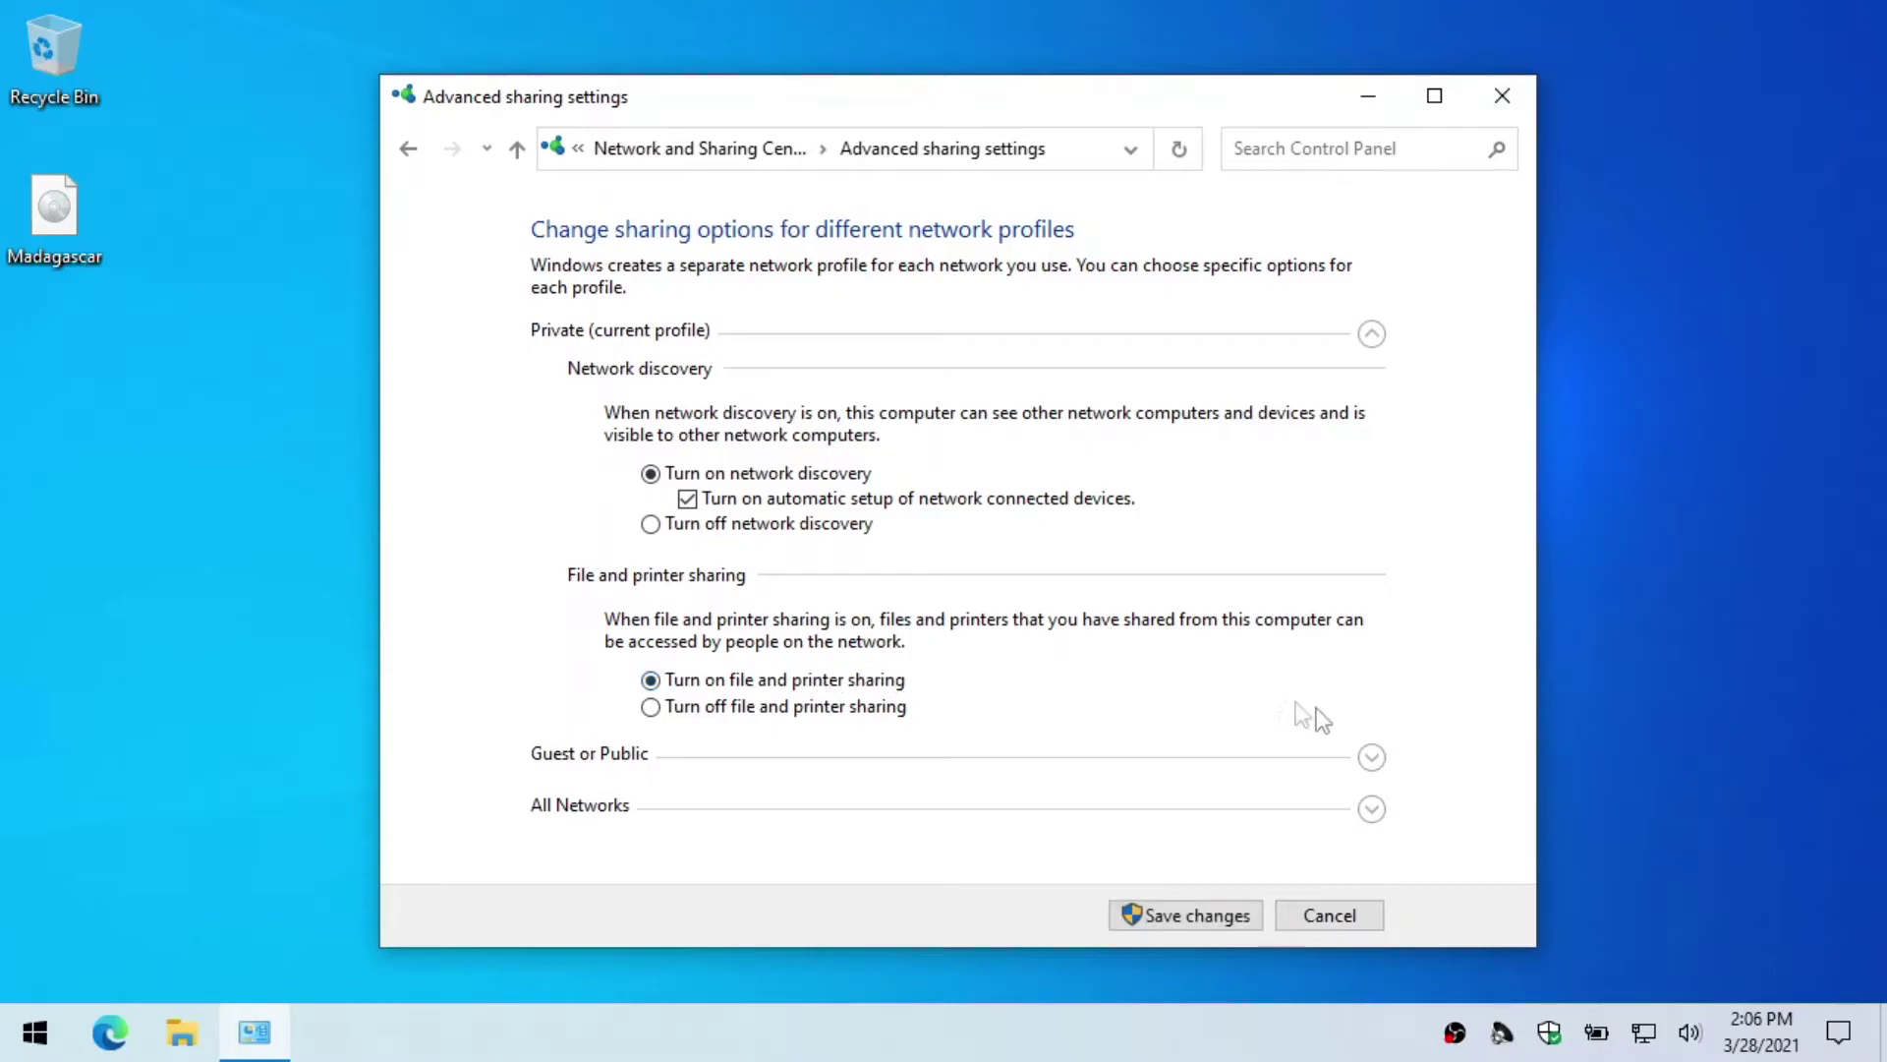
pyautogui.click(1372, 808)
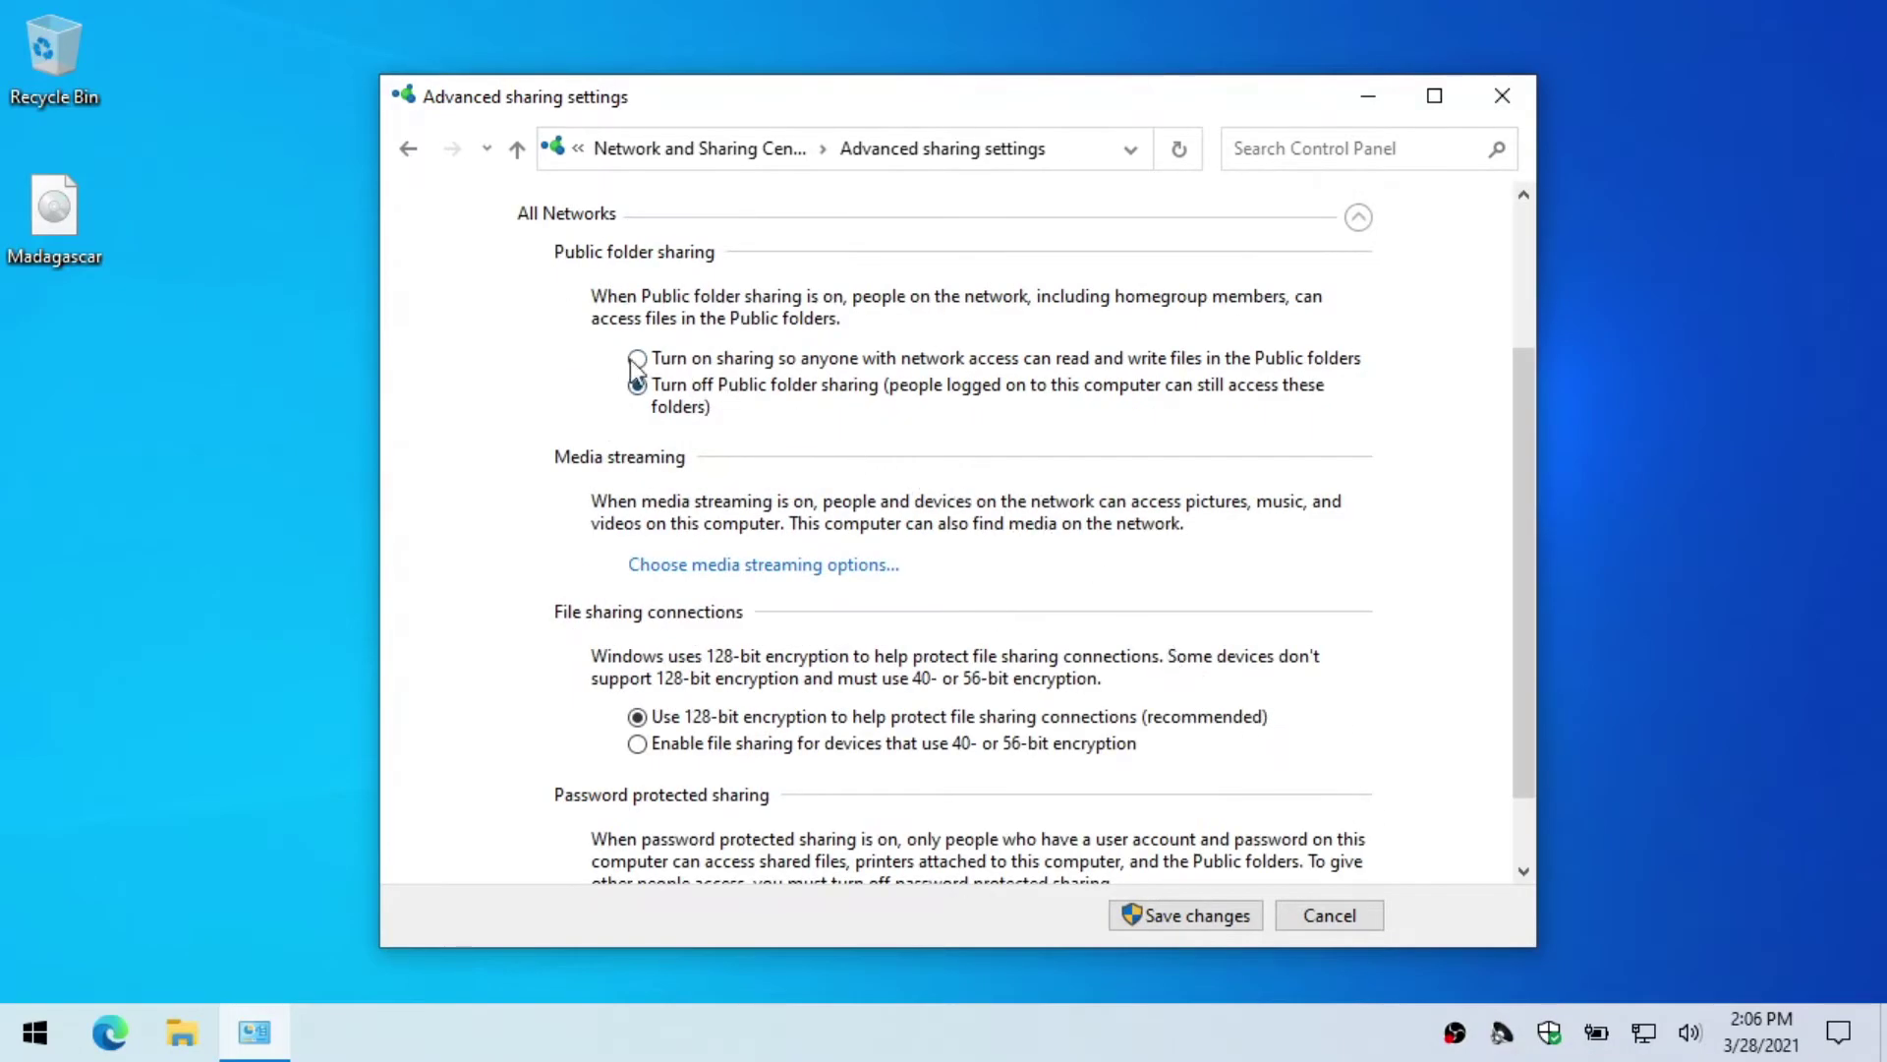
pyautogui.scroll(-2, 808, 418)
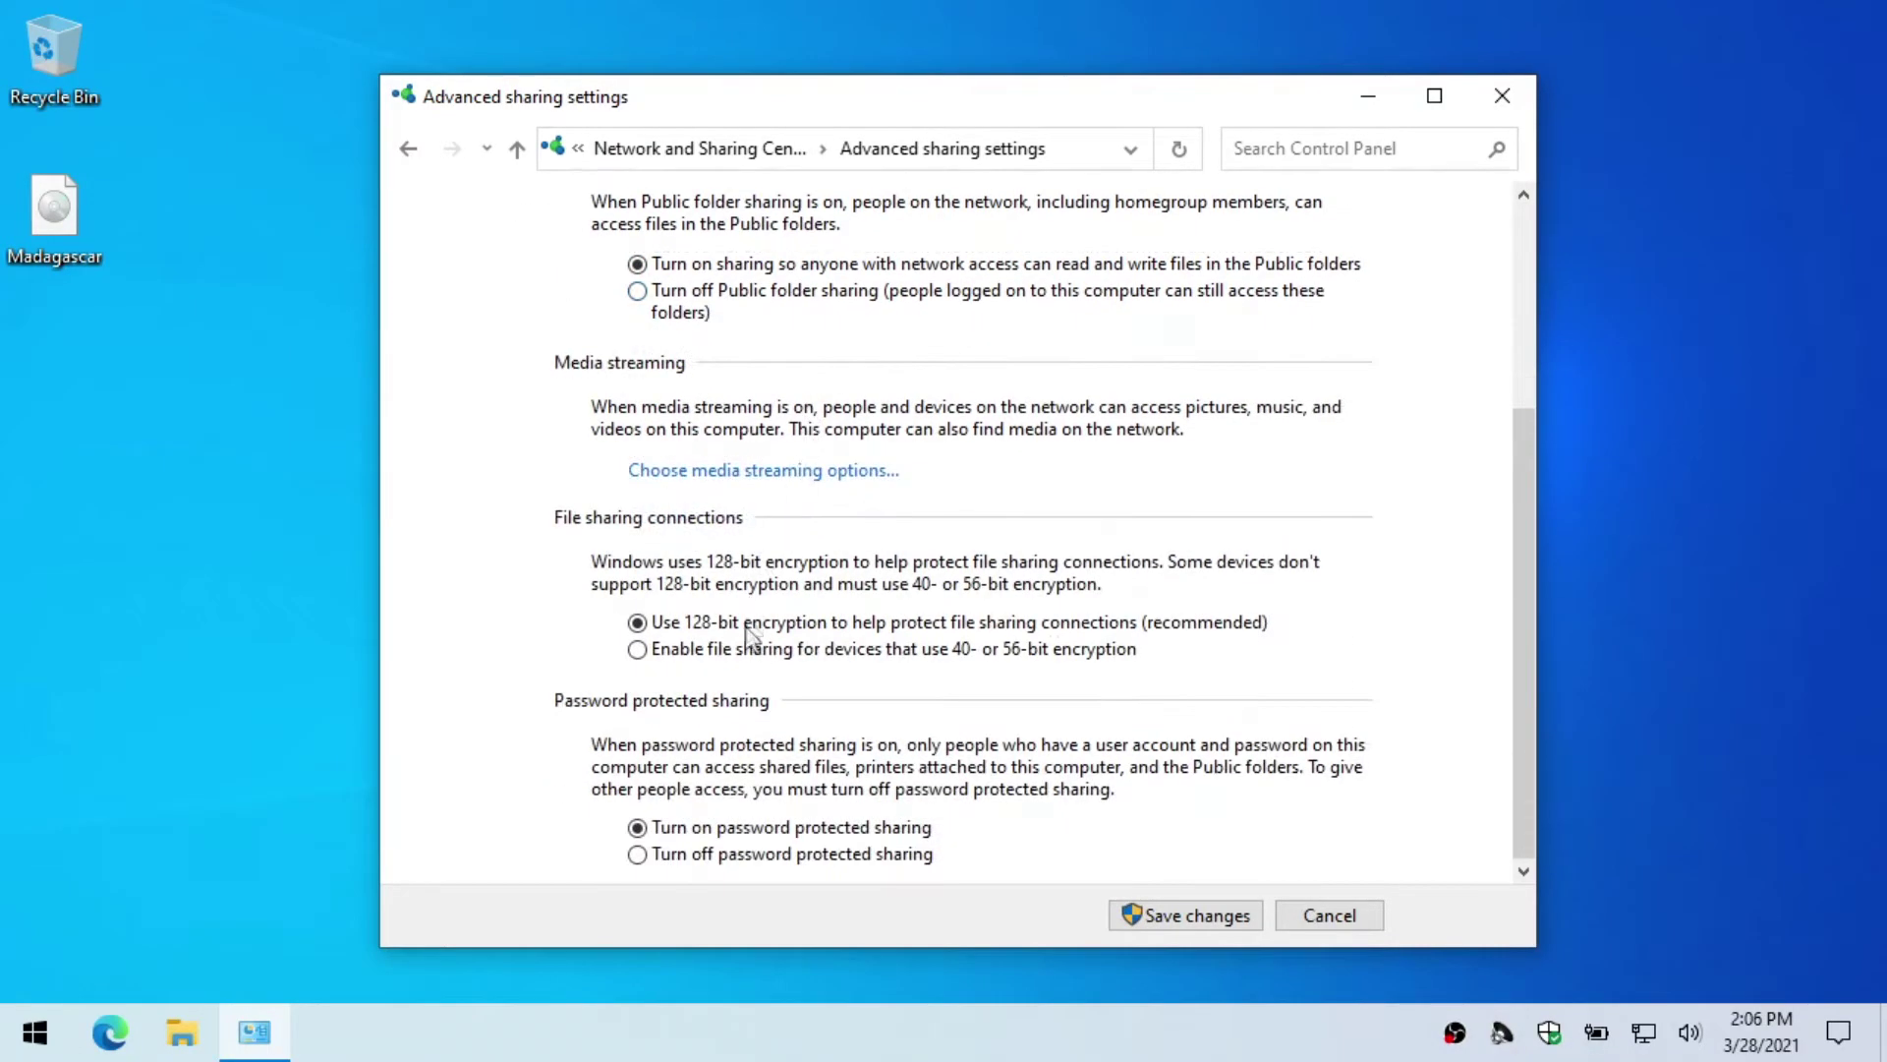
pyautogui.scroll(6, 758, 808)
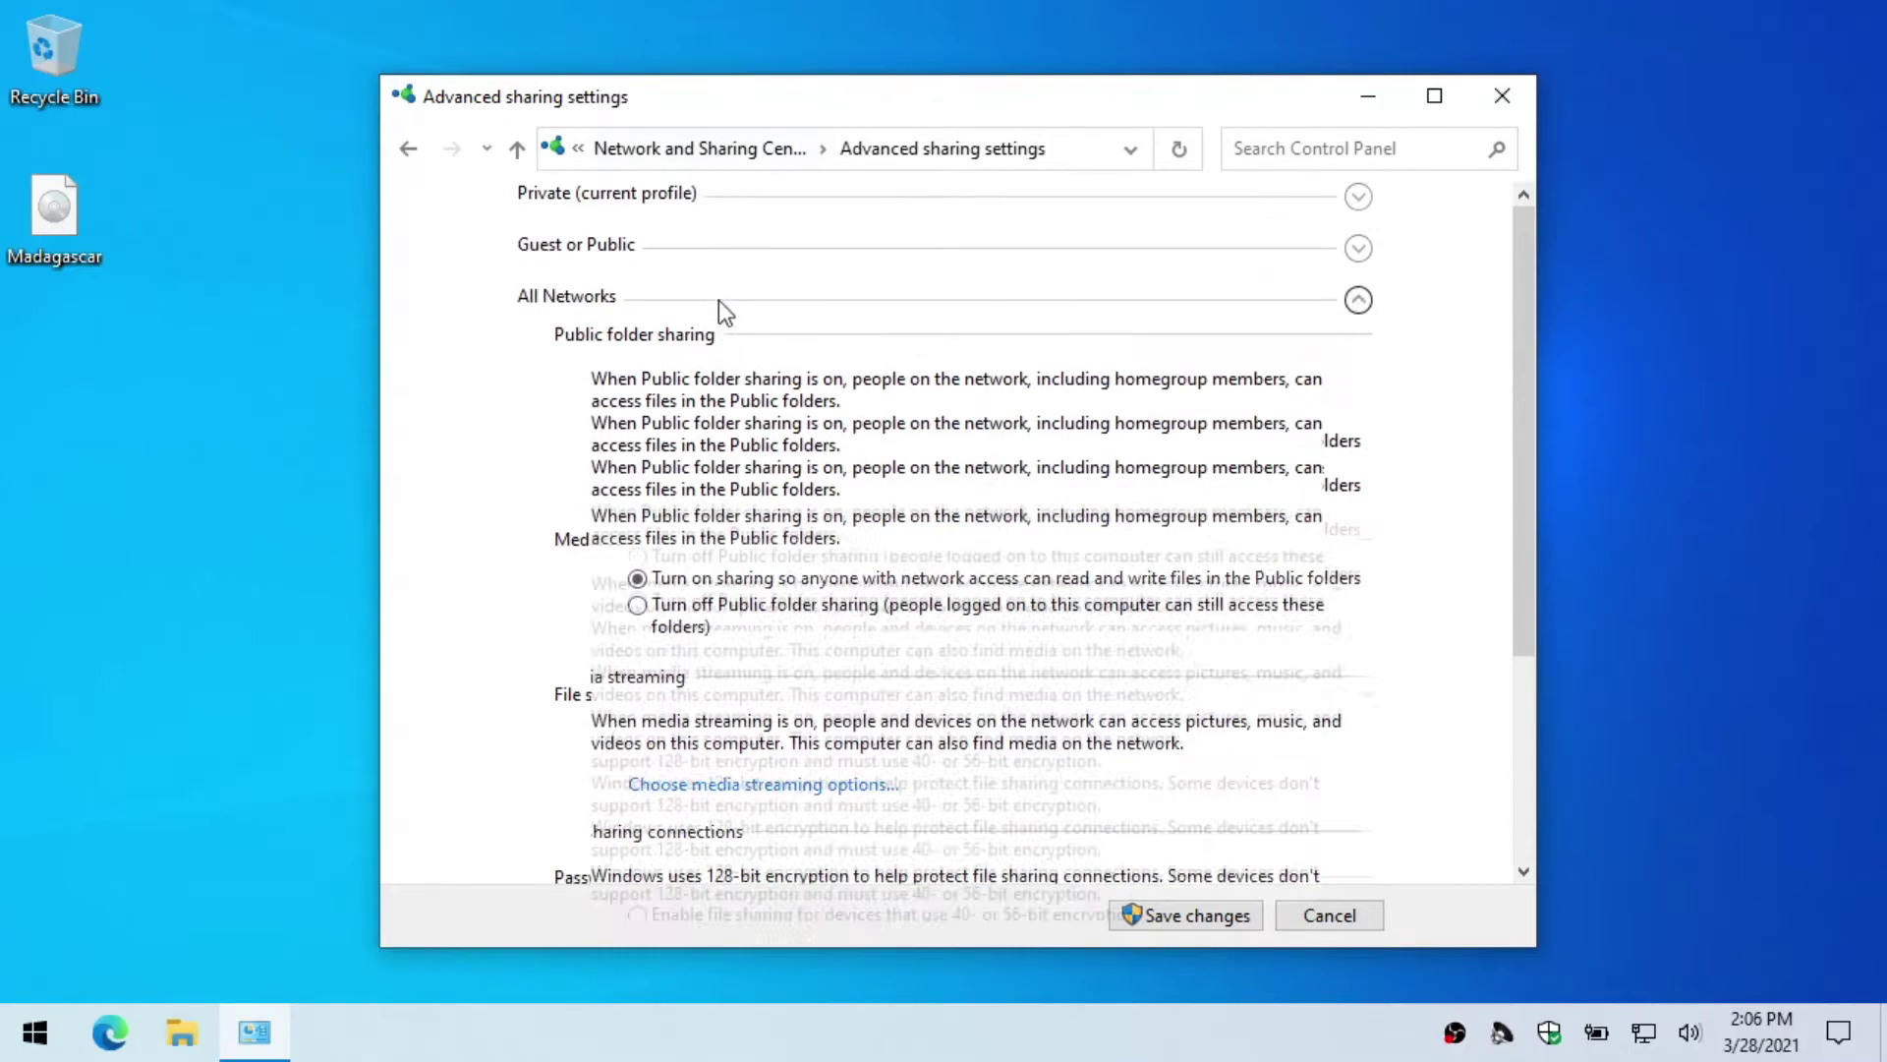
pyautogui.click(1356, 337)
pyautogui.click(1346, 340)
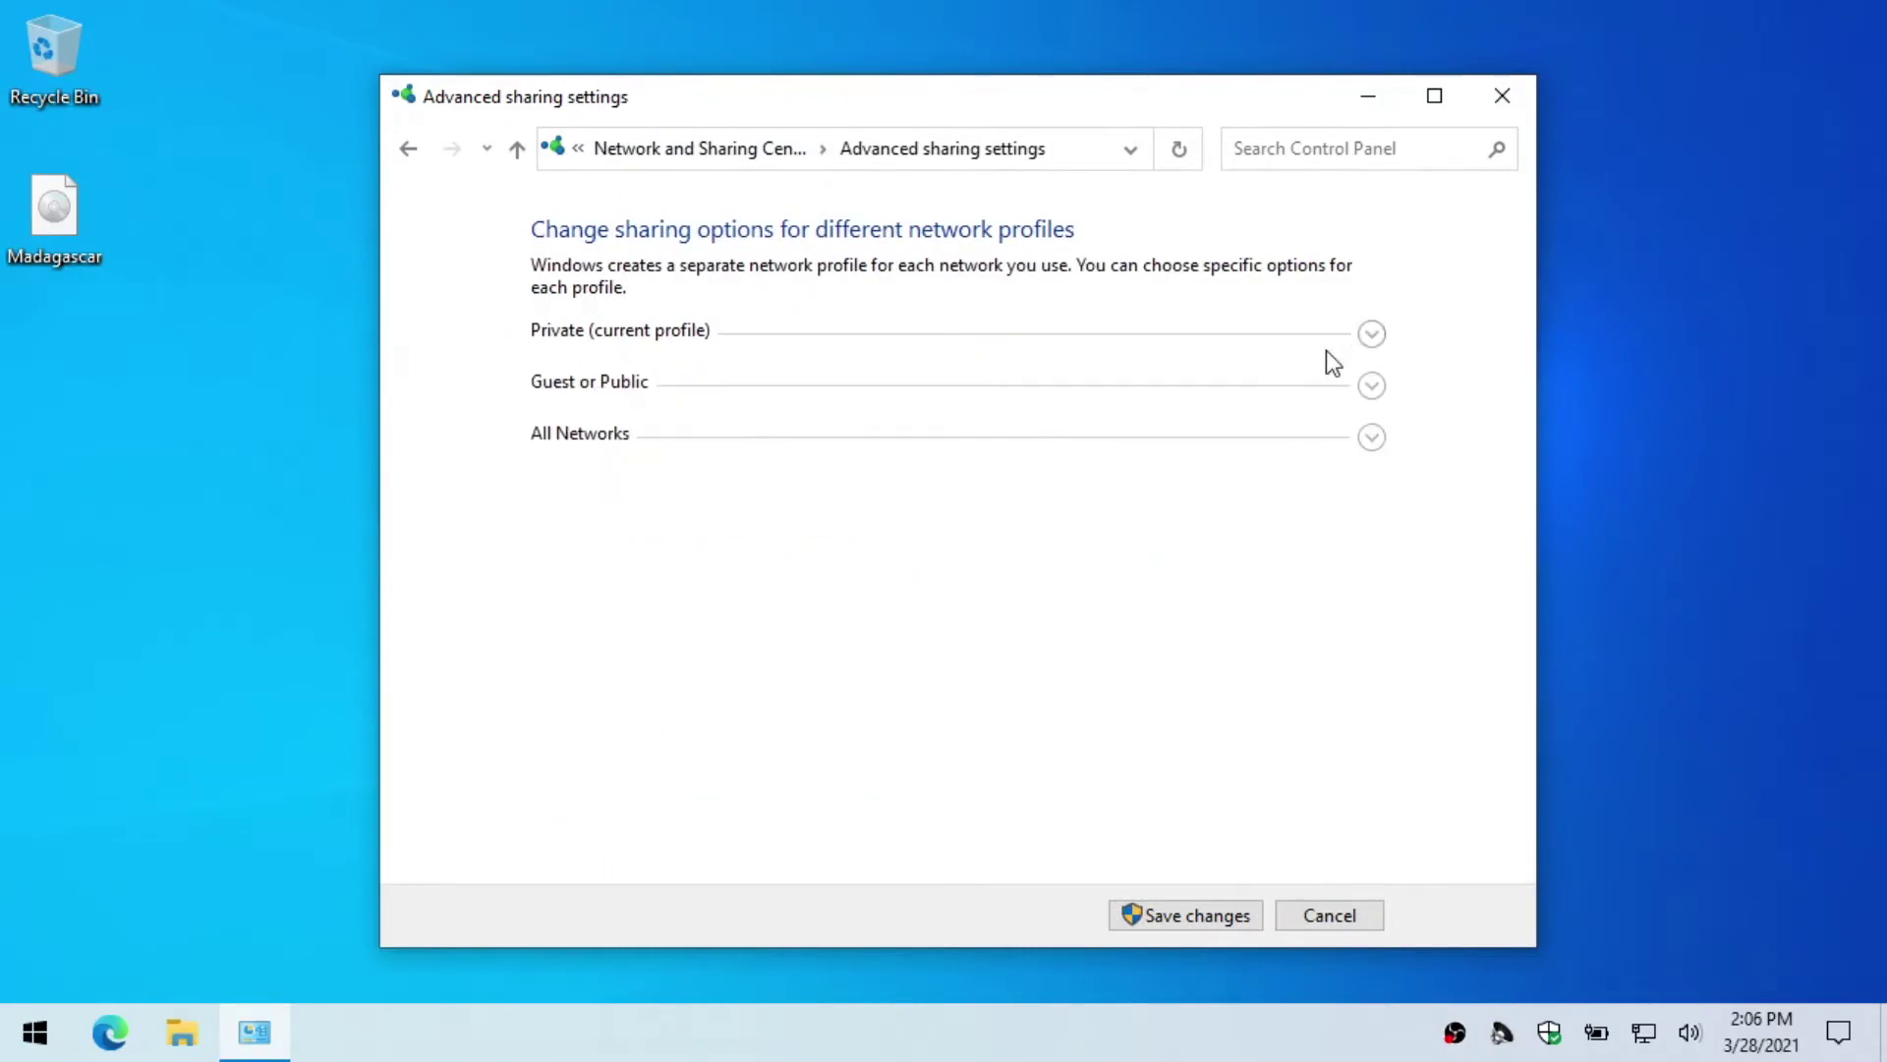
pyautogui.click(1361, 346)
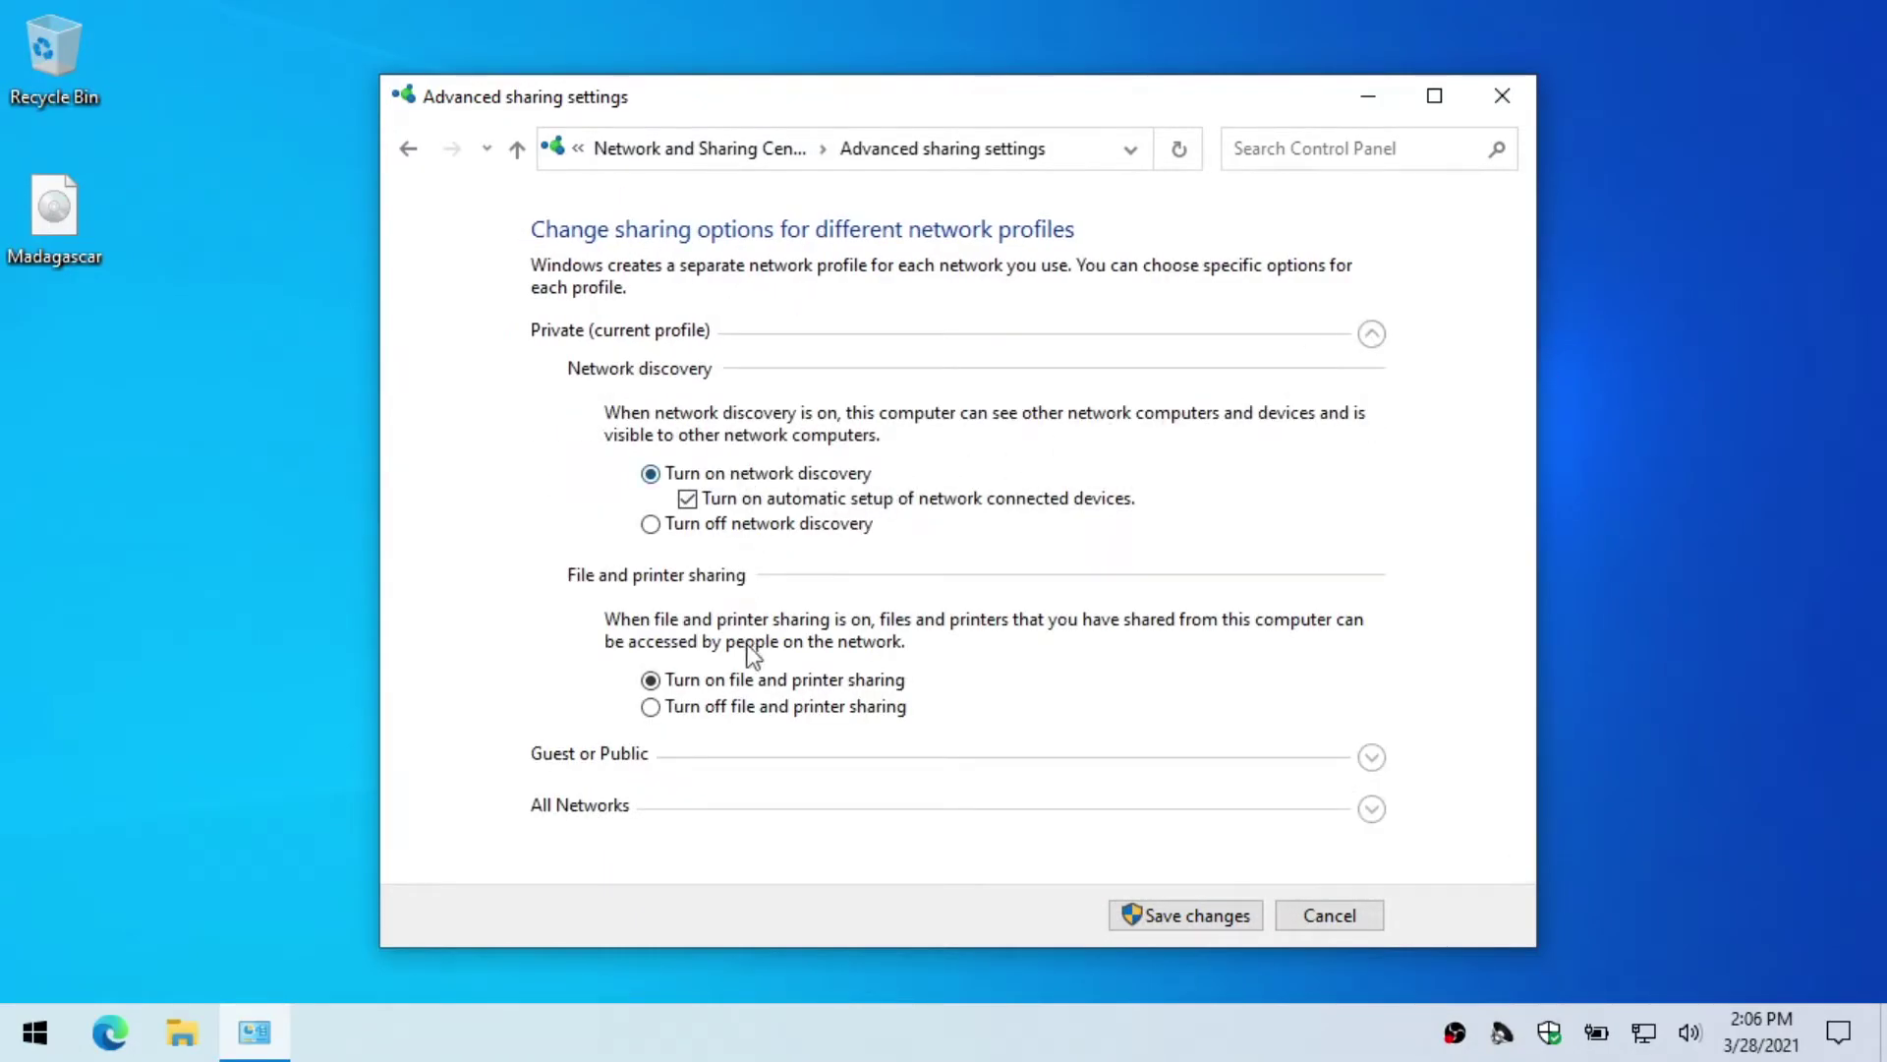
pyautogui.click(1169, 912)
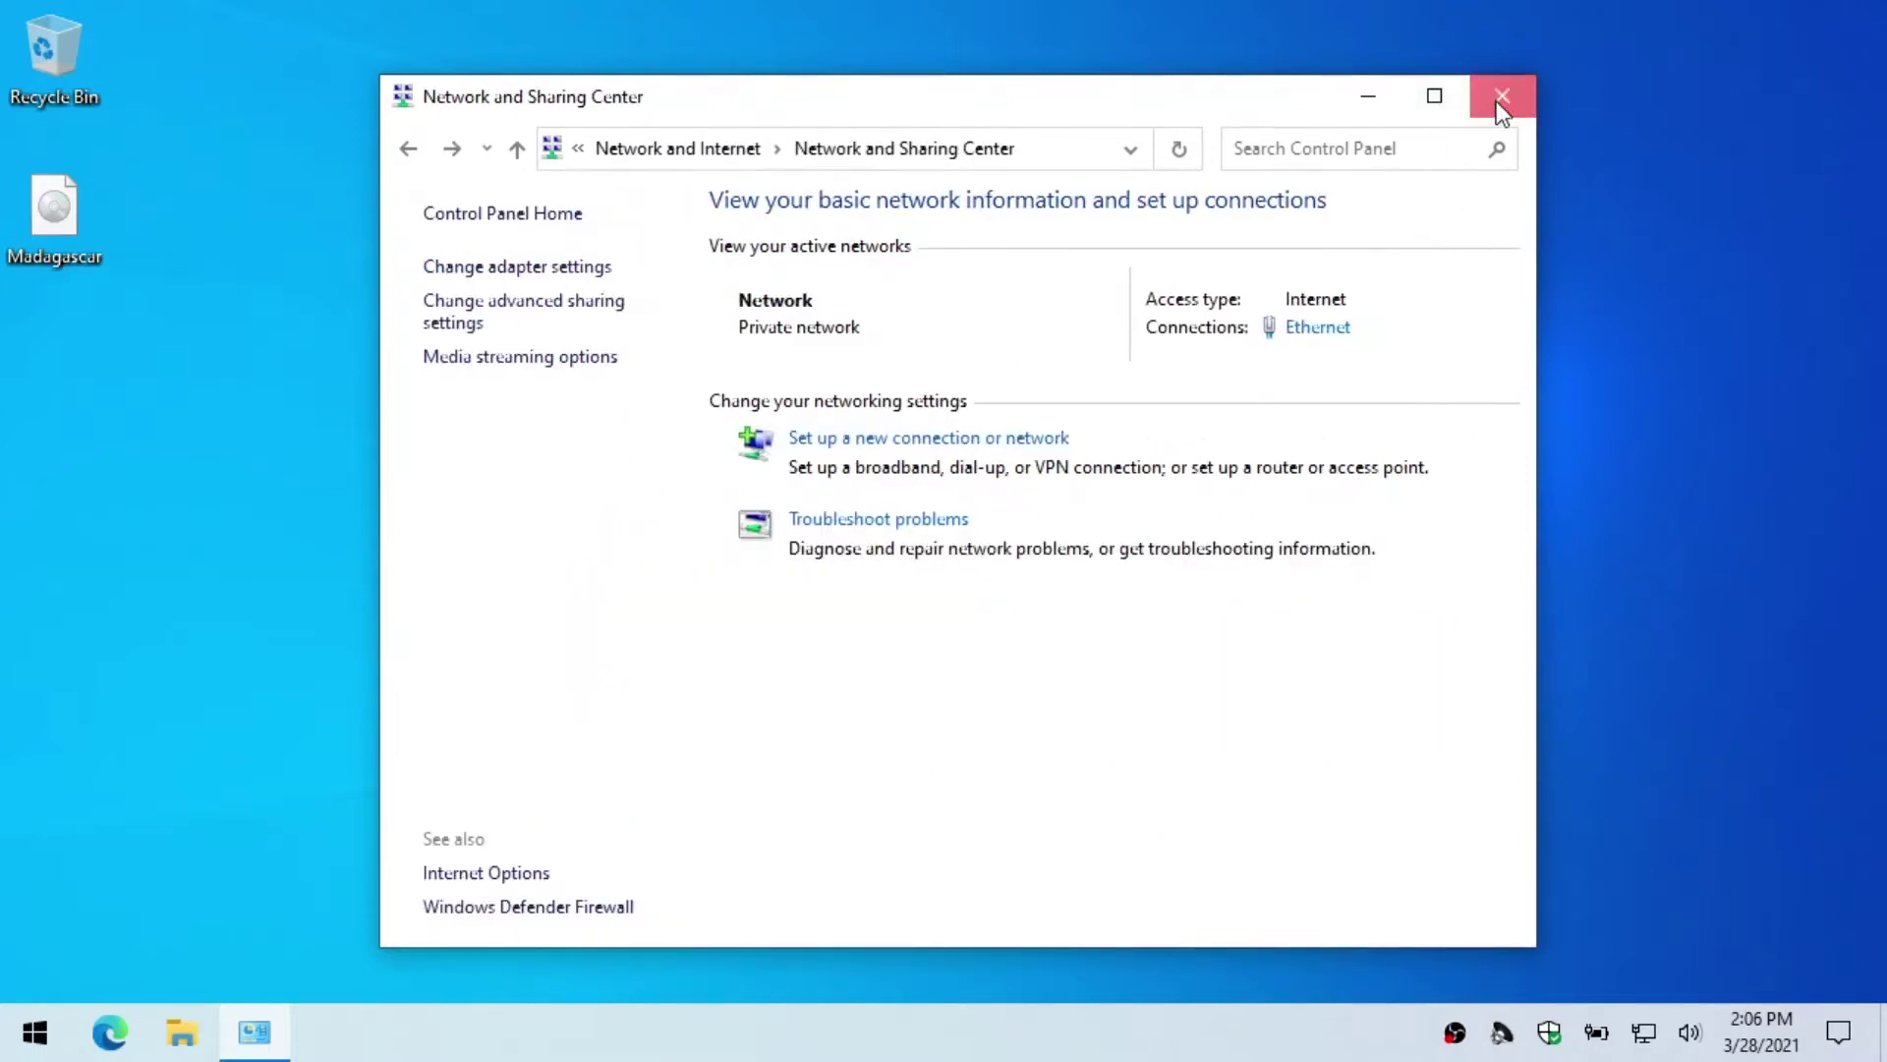
pyautogui.click(1500, 97)
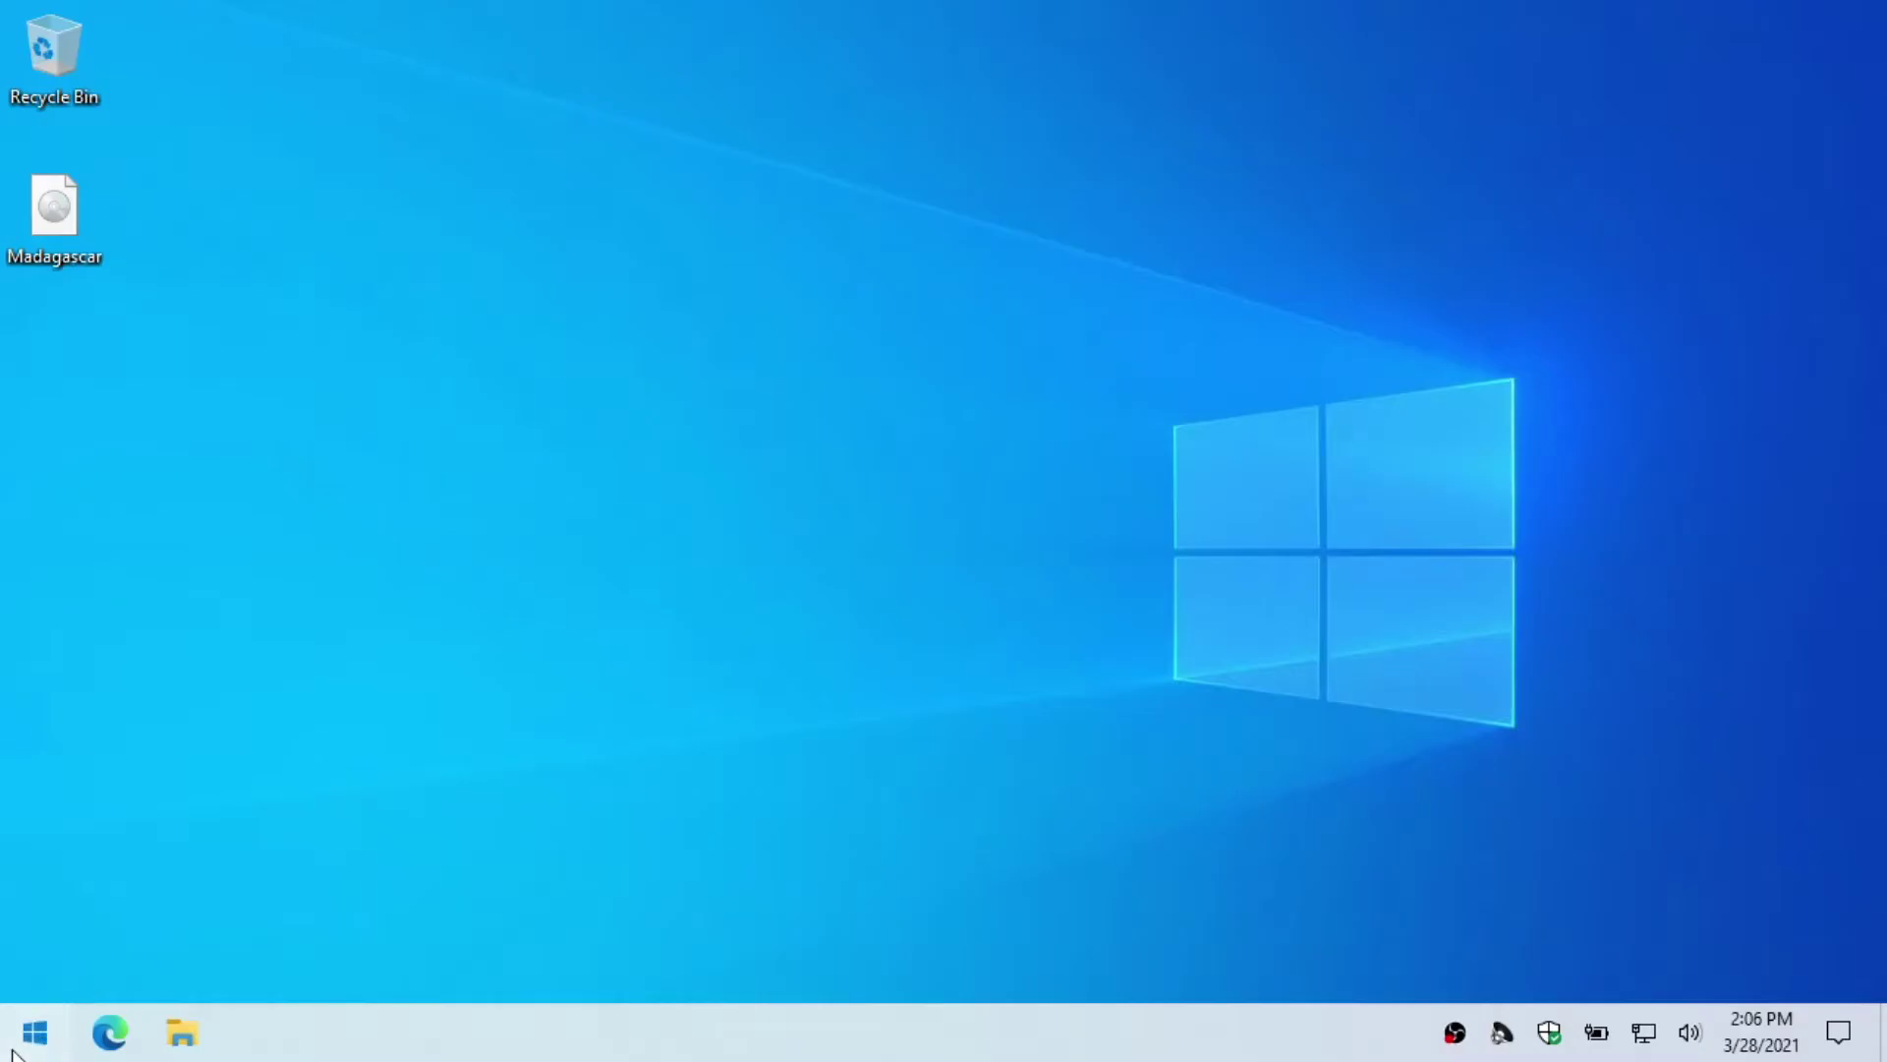
pyautogui.click(37, 1031)
# Step: In Settings > Accounts > Family & other users, start adding someone else to this PC
pyautogui.scroll(-5, 275, 586)
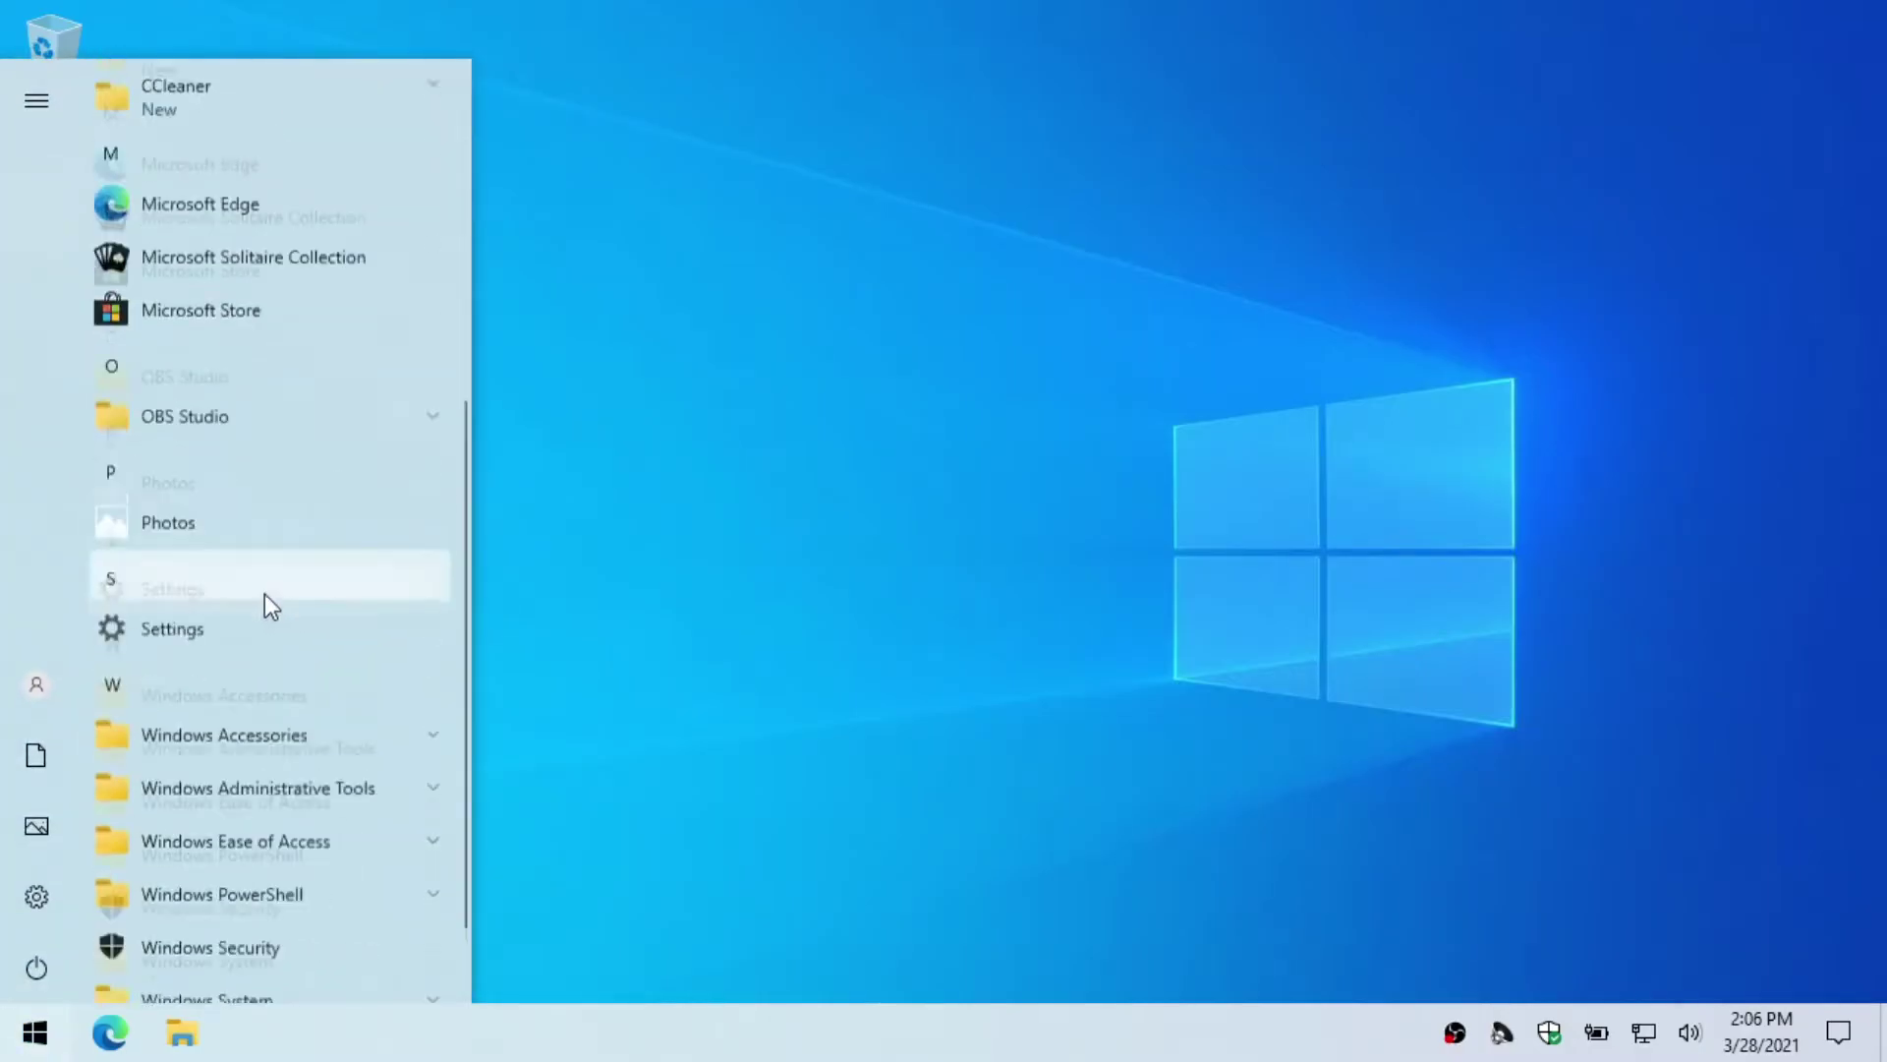
pyautogui.click(42, 912)
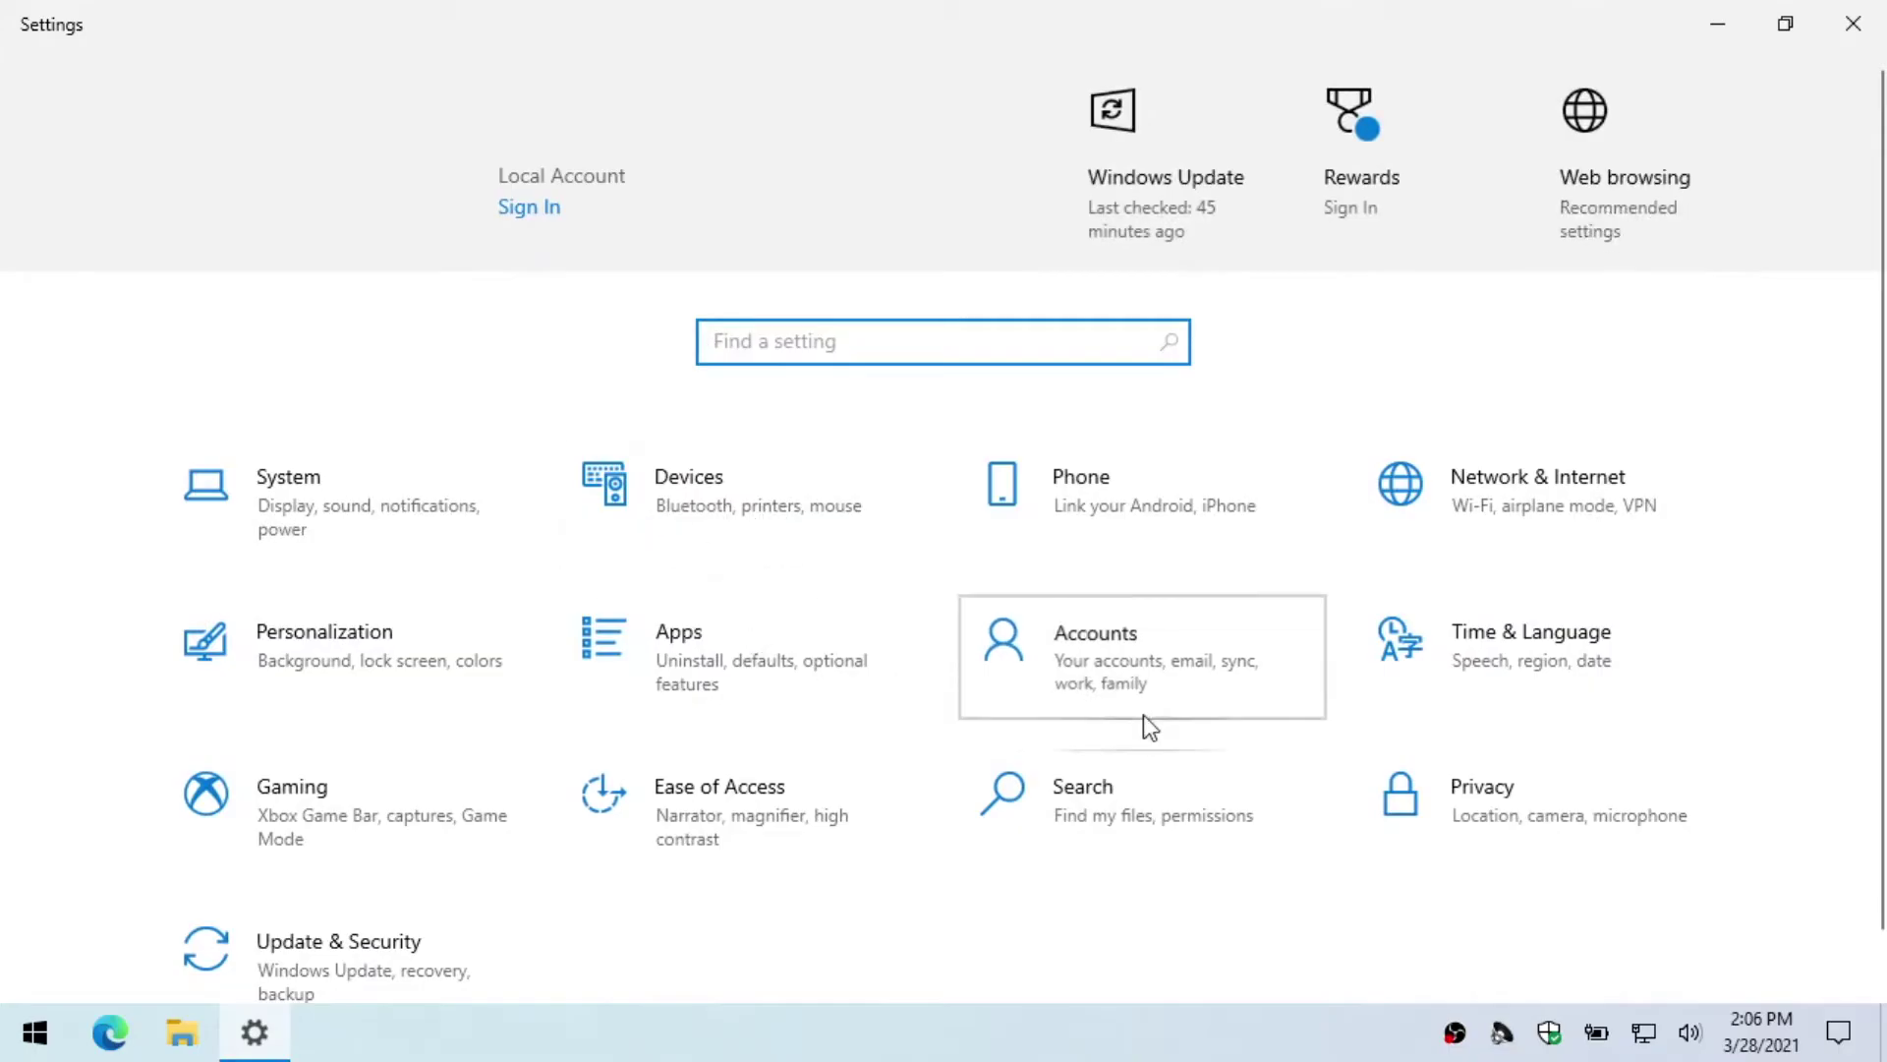
pyautogui.click(1143, 715)
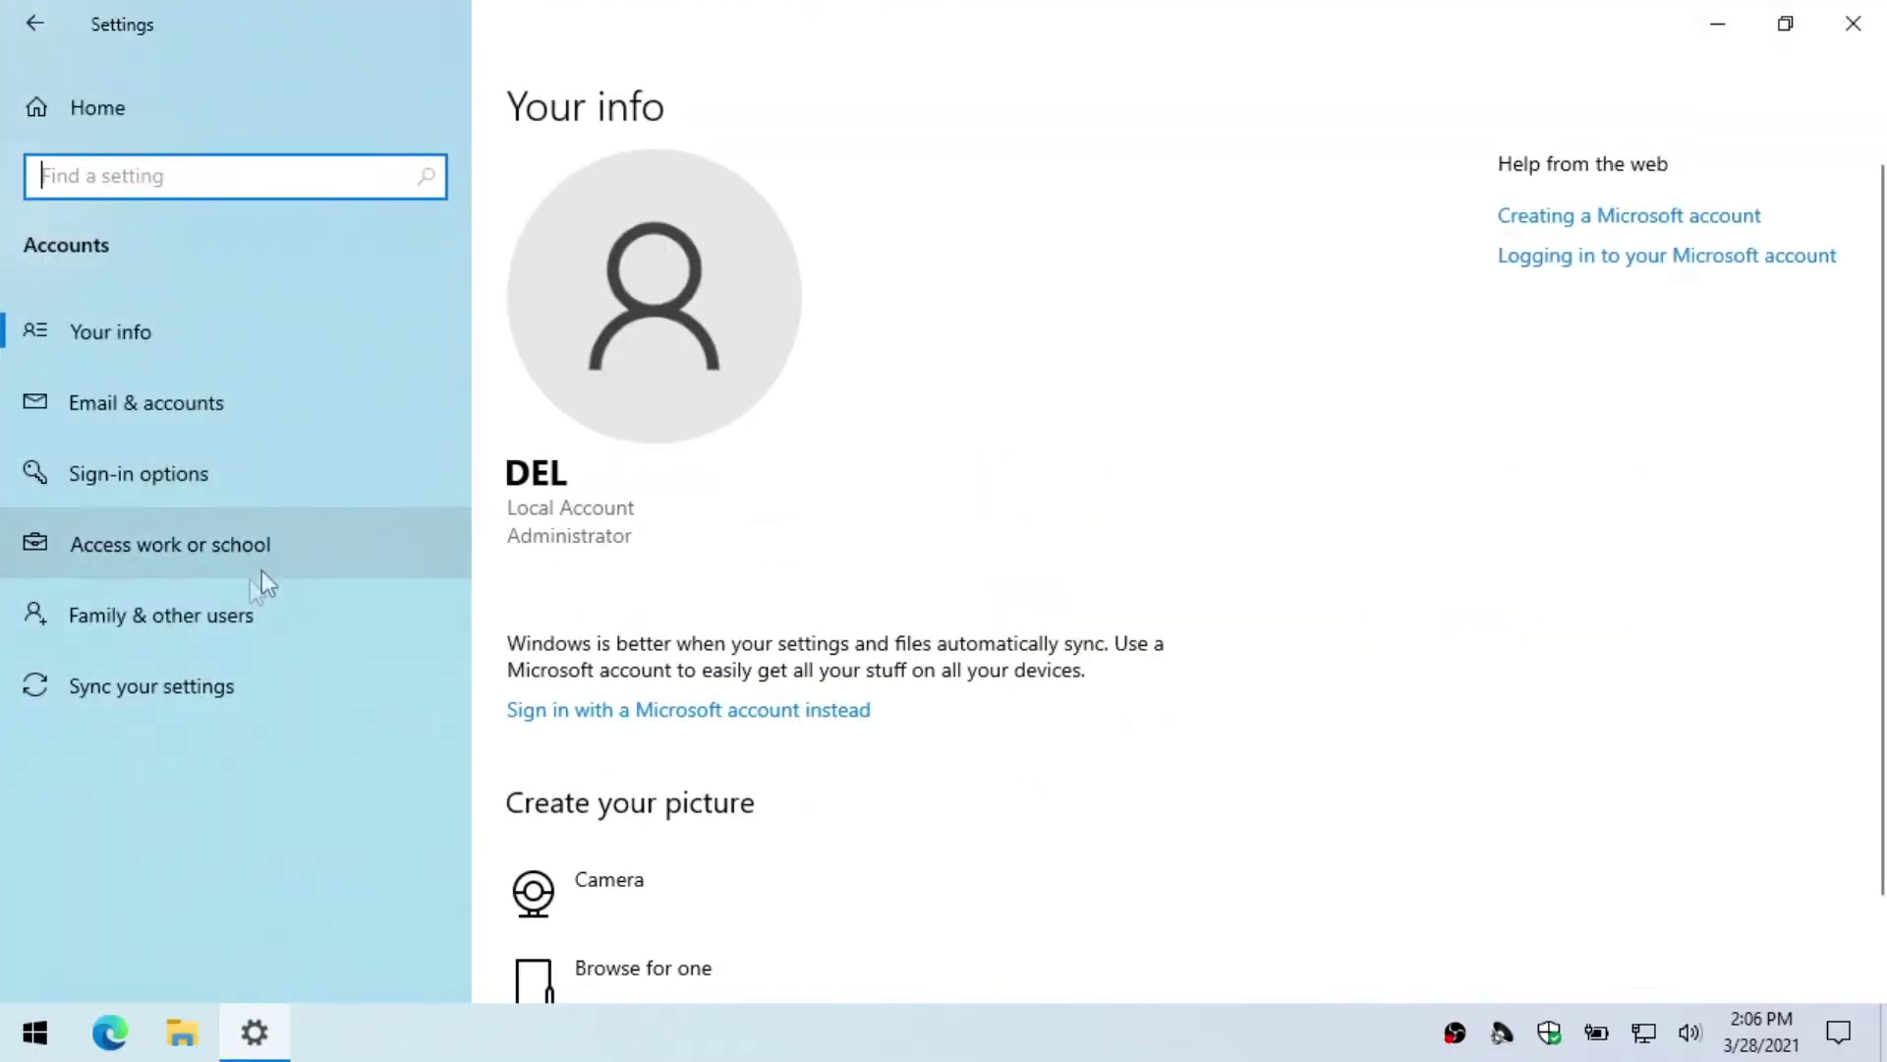
pyautogui.click(223, 615)
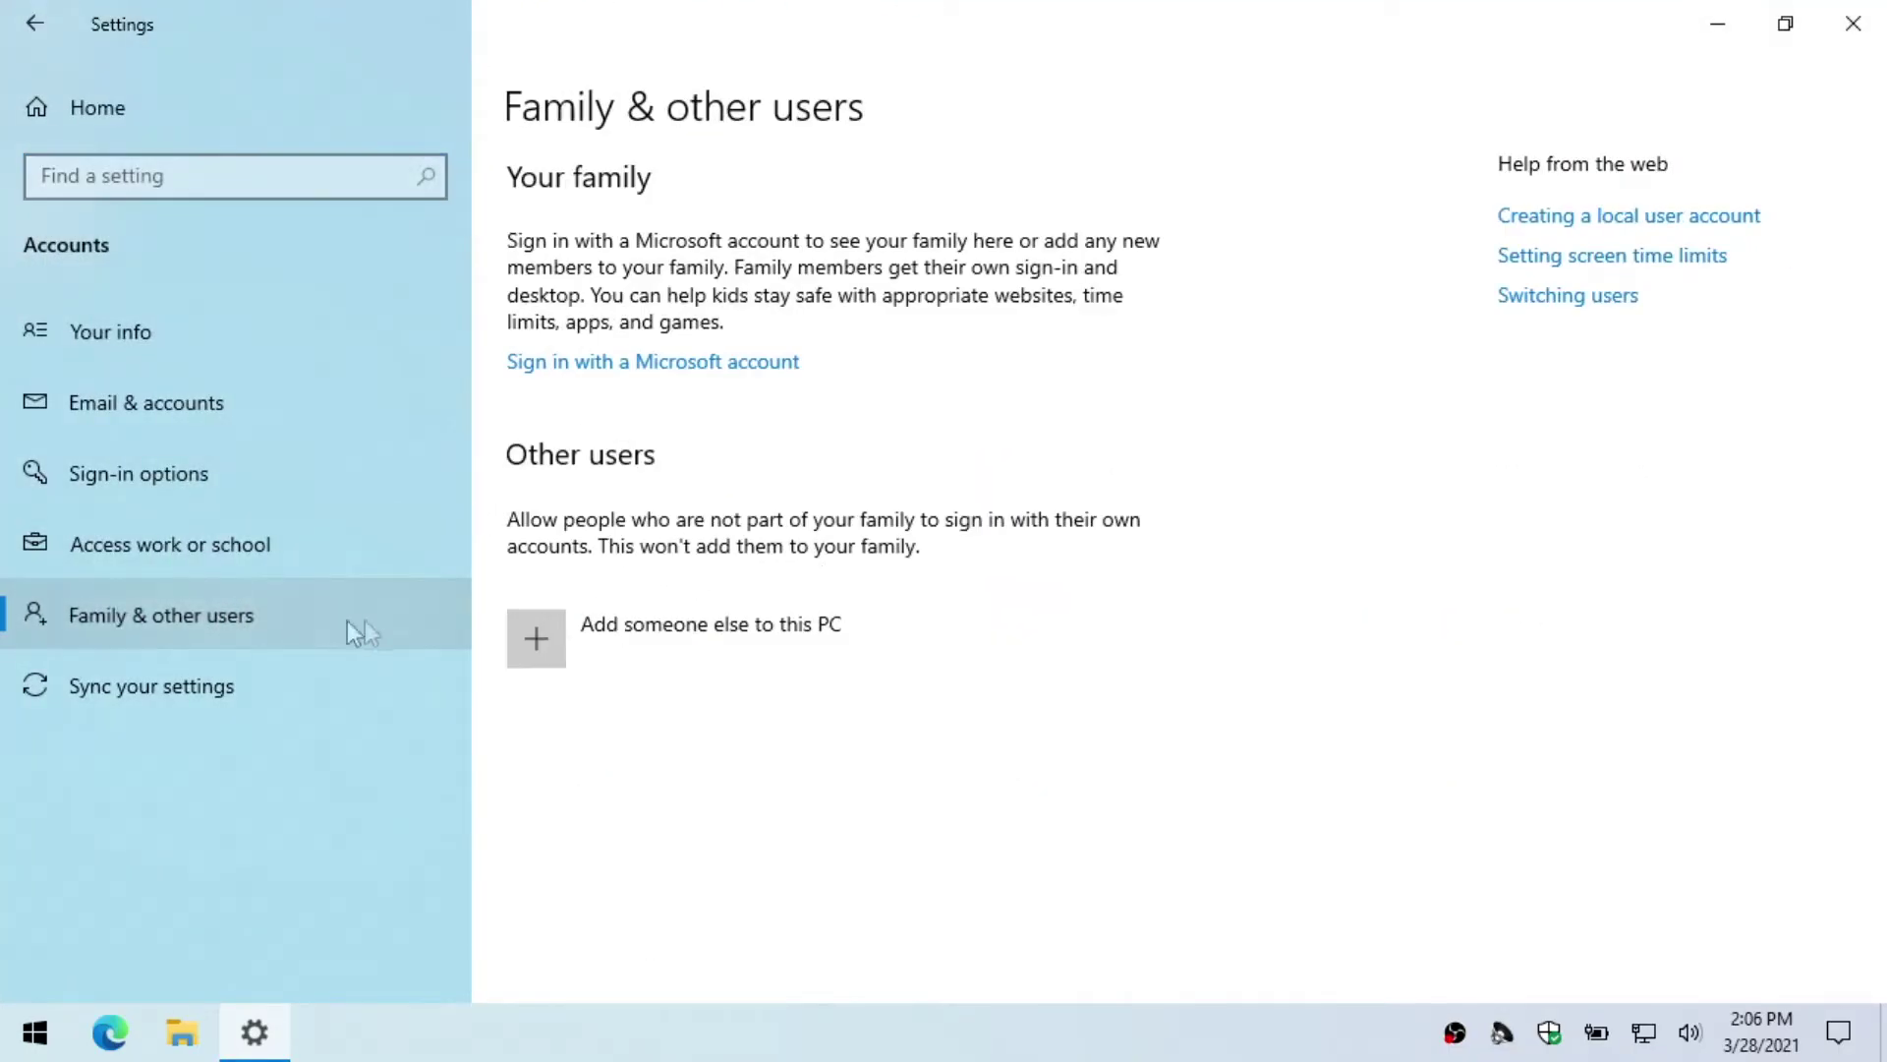
pyautogui.click(566, 641)
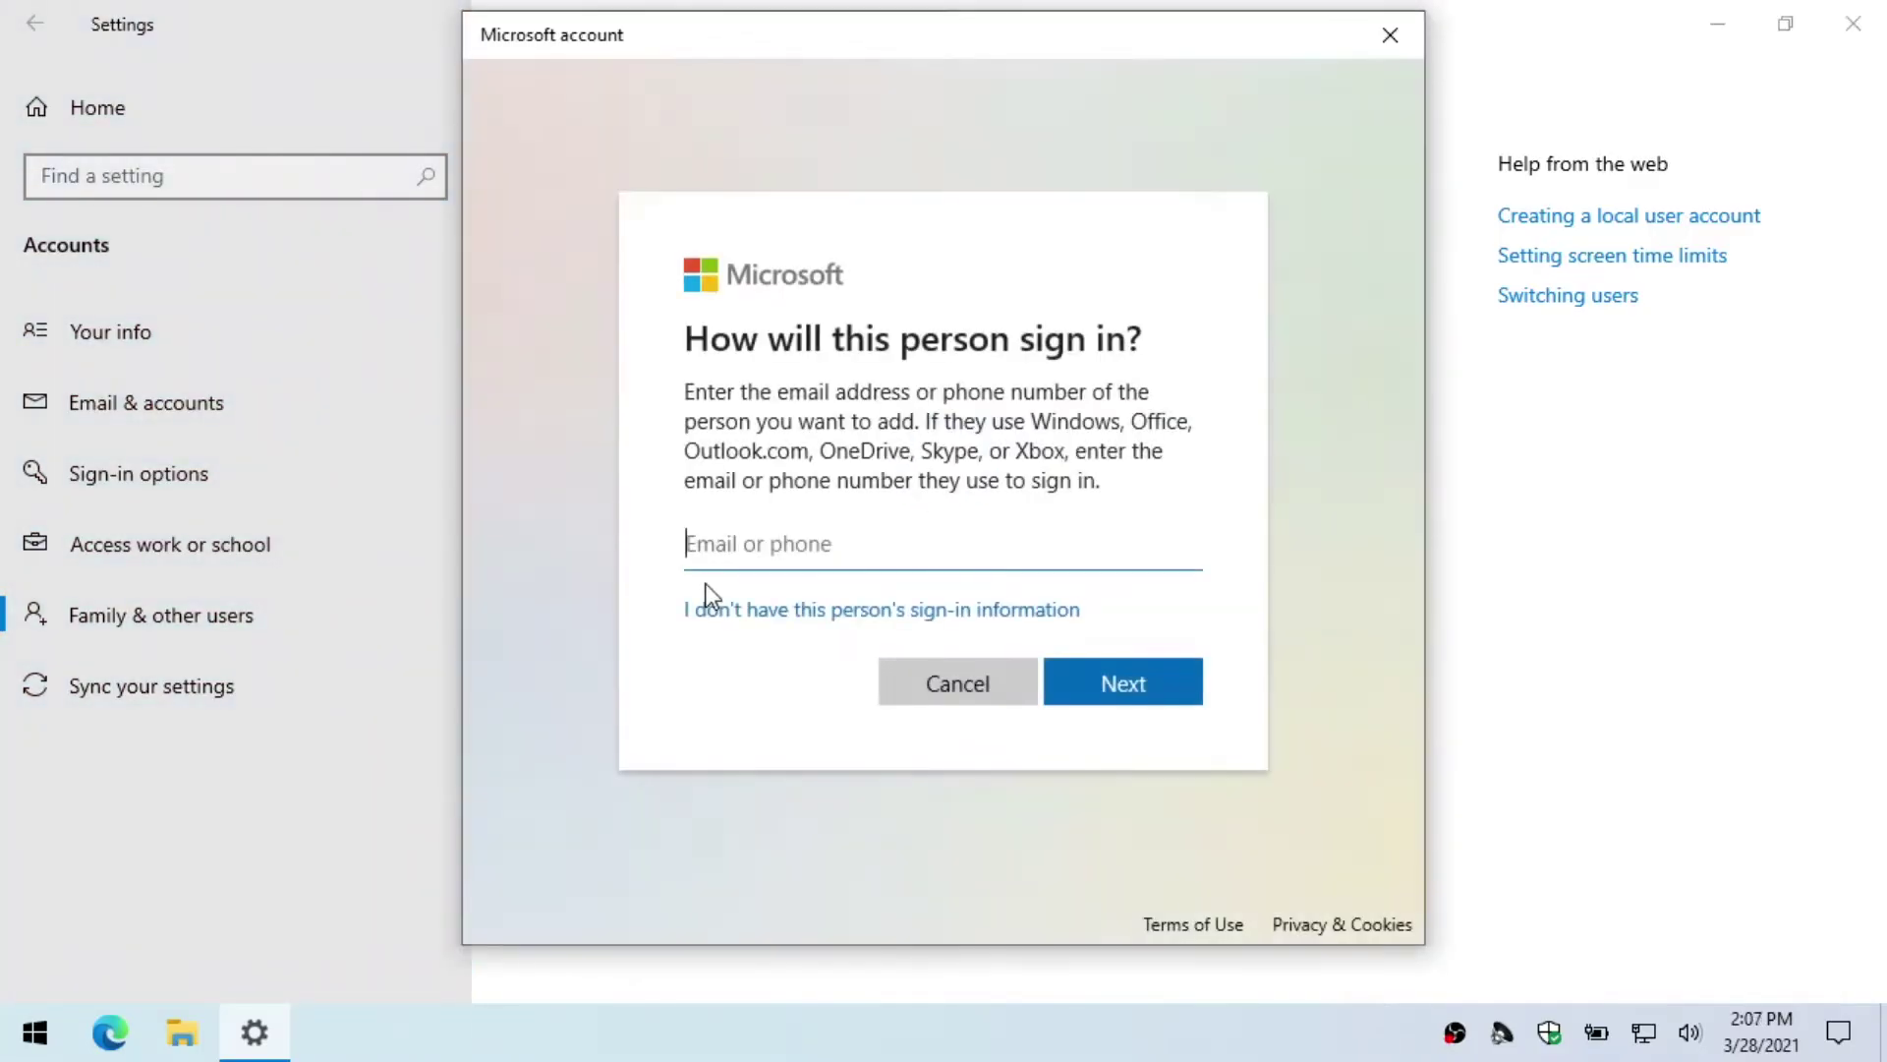
# Step: Choose to add a local user without a Microsoft account and enter the account password
pyautogui.click(779, 612)
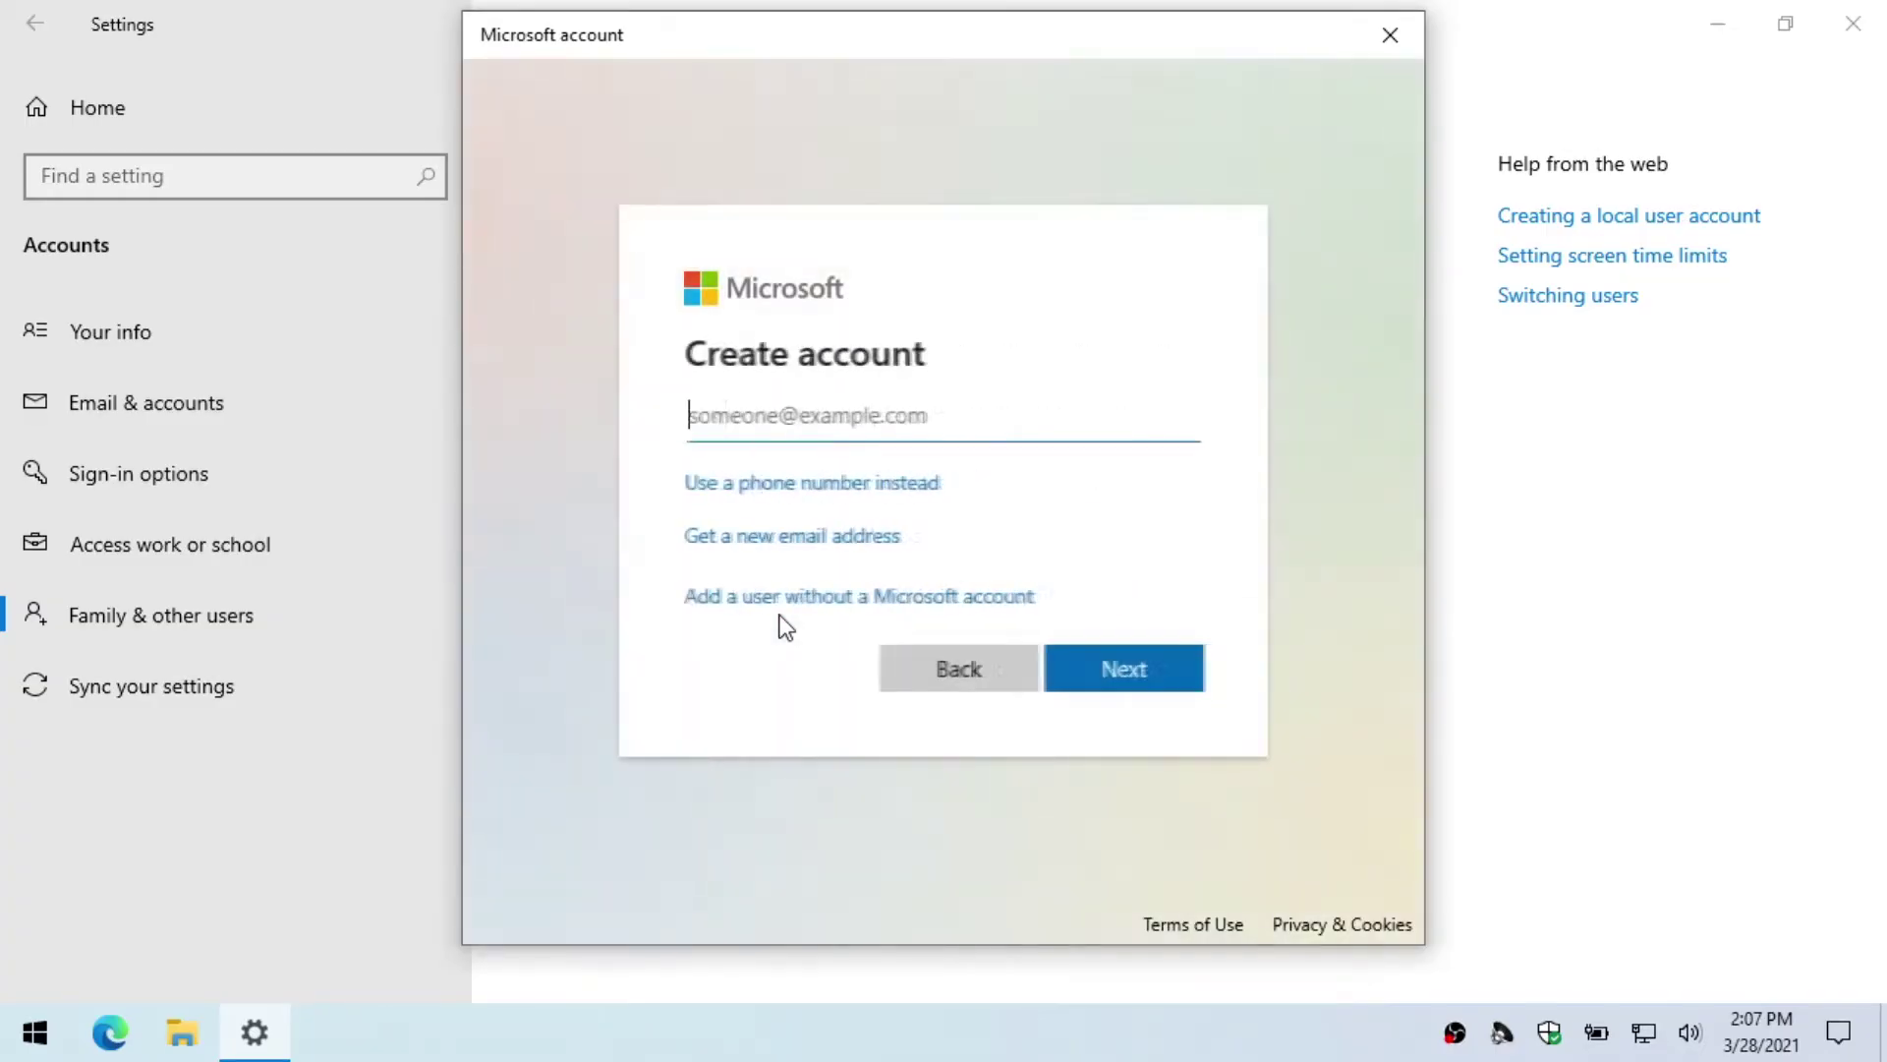
pyautogui.click(789, 604)
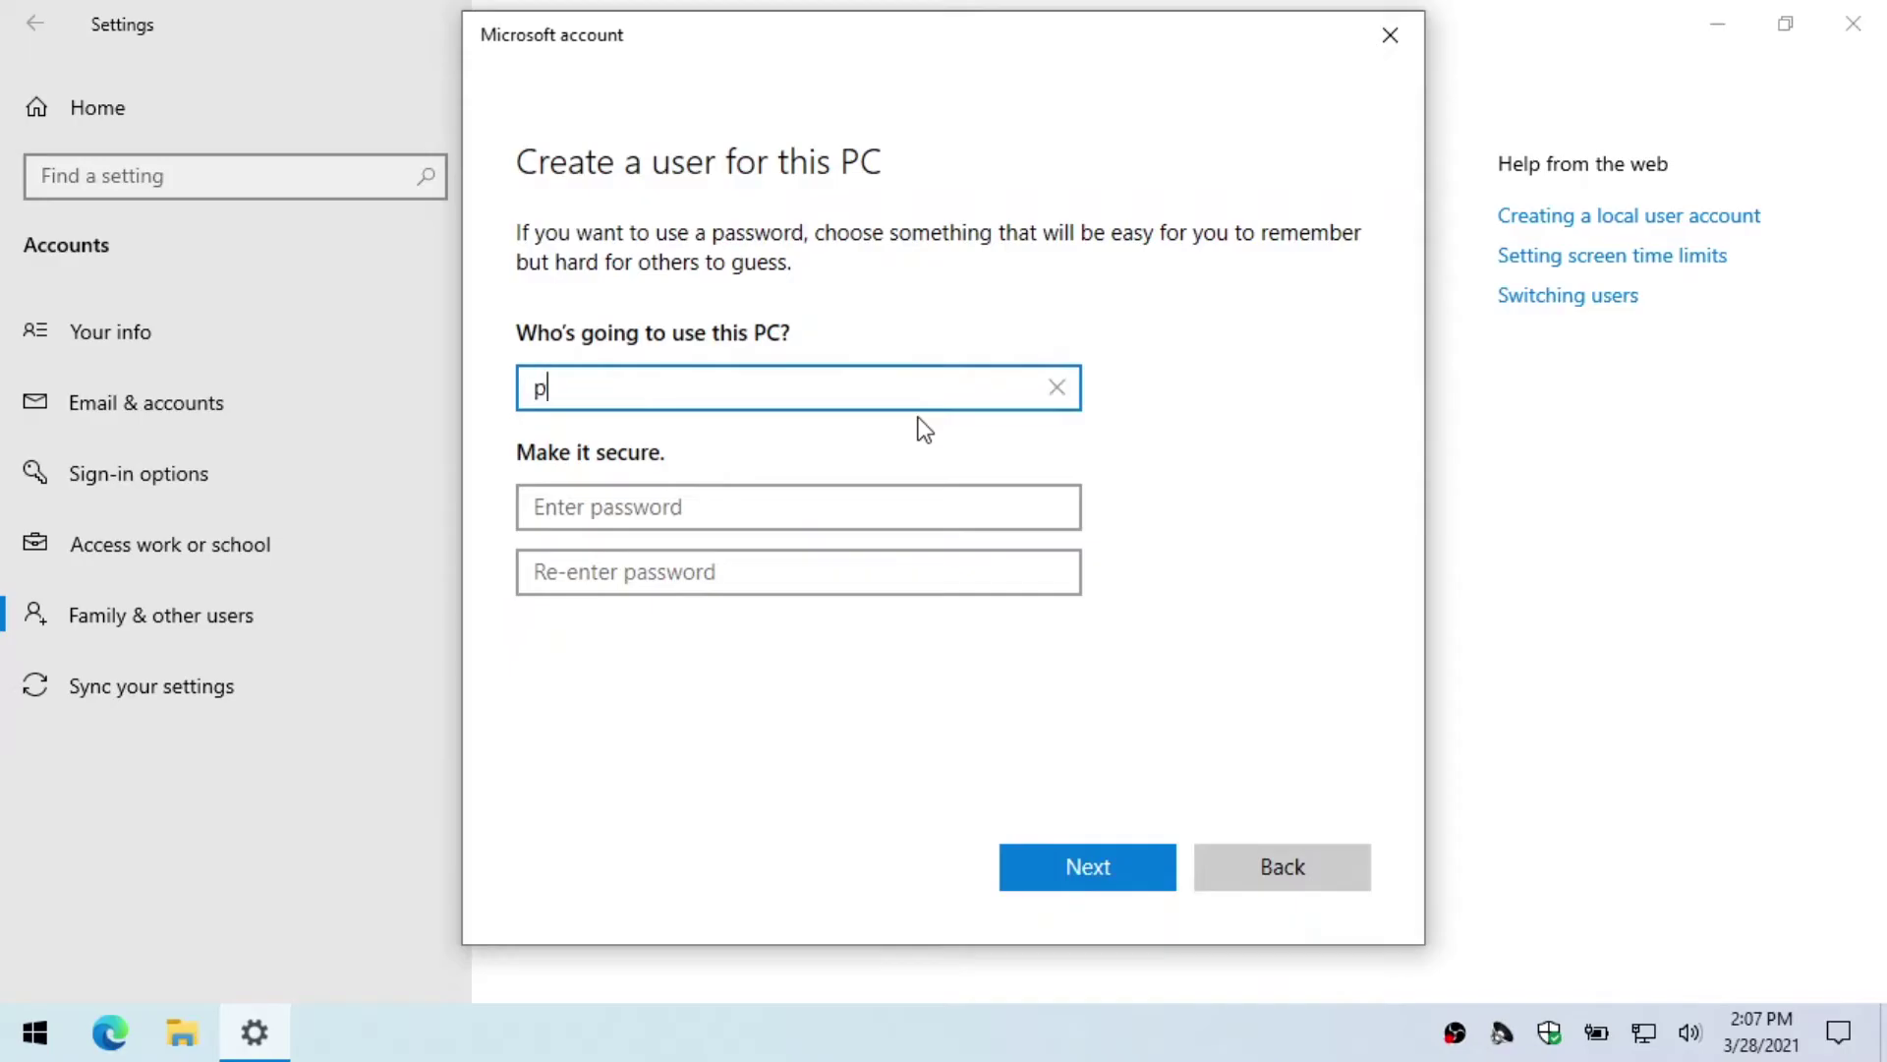
pyautogui.press('Tab')
pyautogui.write('123')
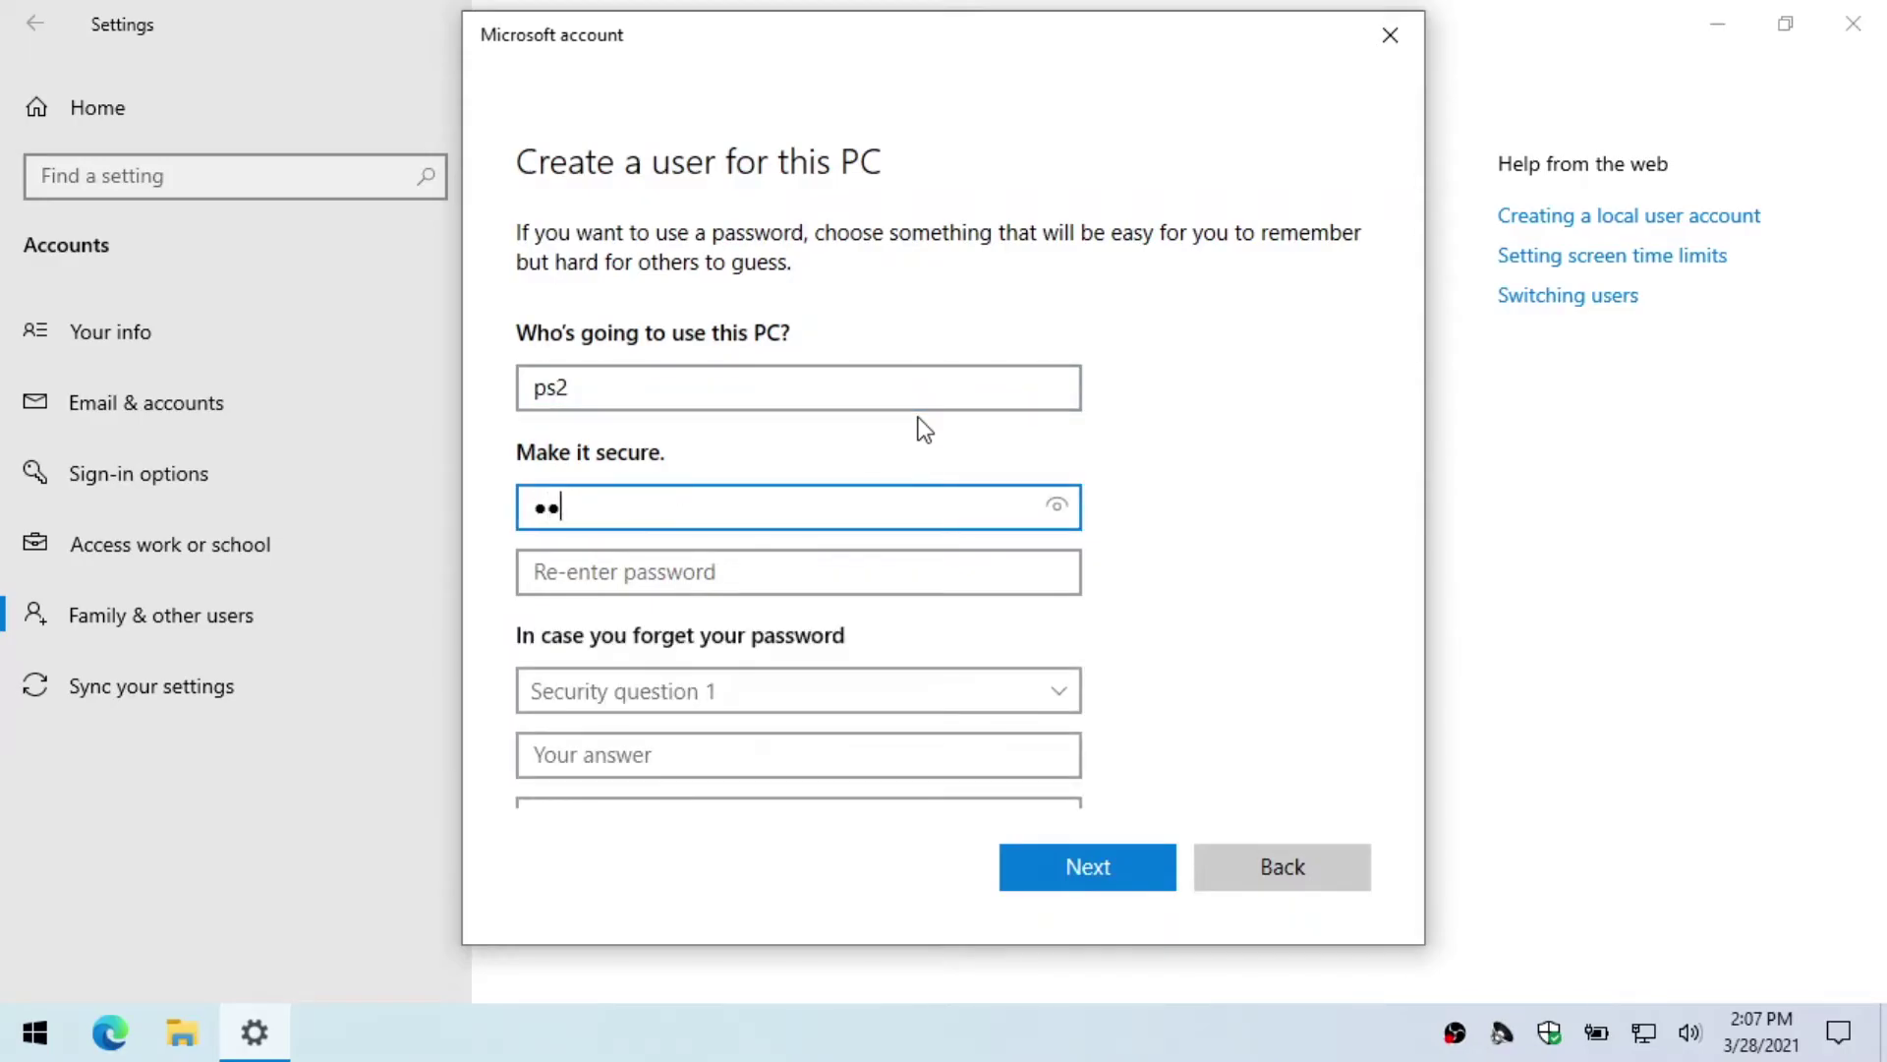
pyautogui.press('Tab')
pyautogui.write('1')
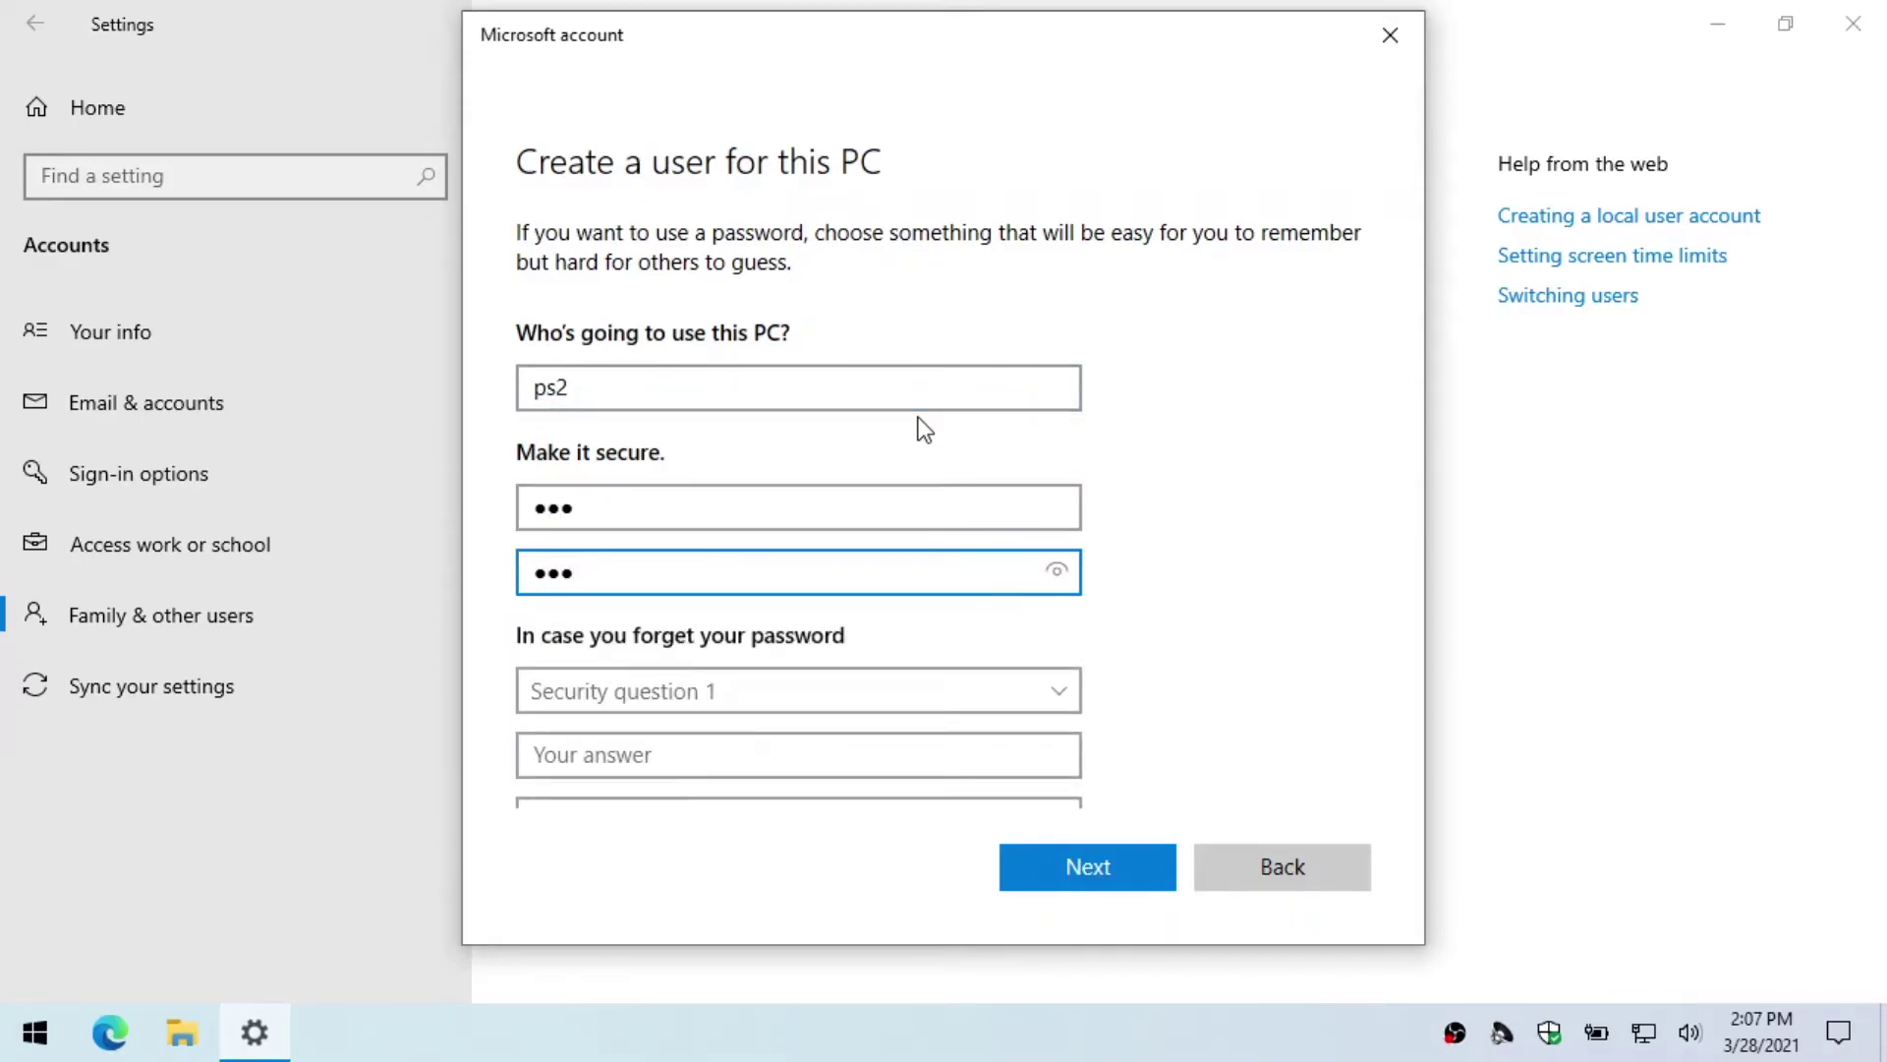
# Step: Set the first pet's name and birth city security questions with their answers
pyautogui.click(888, 681)
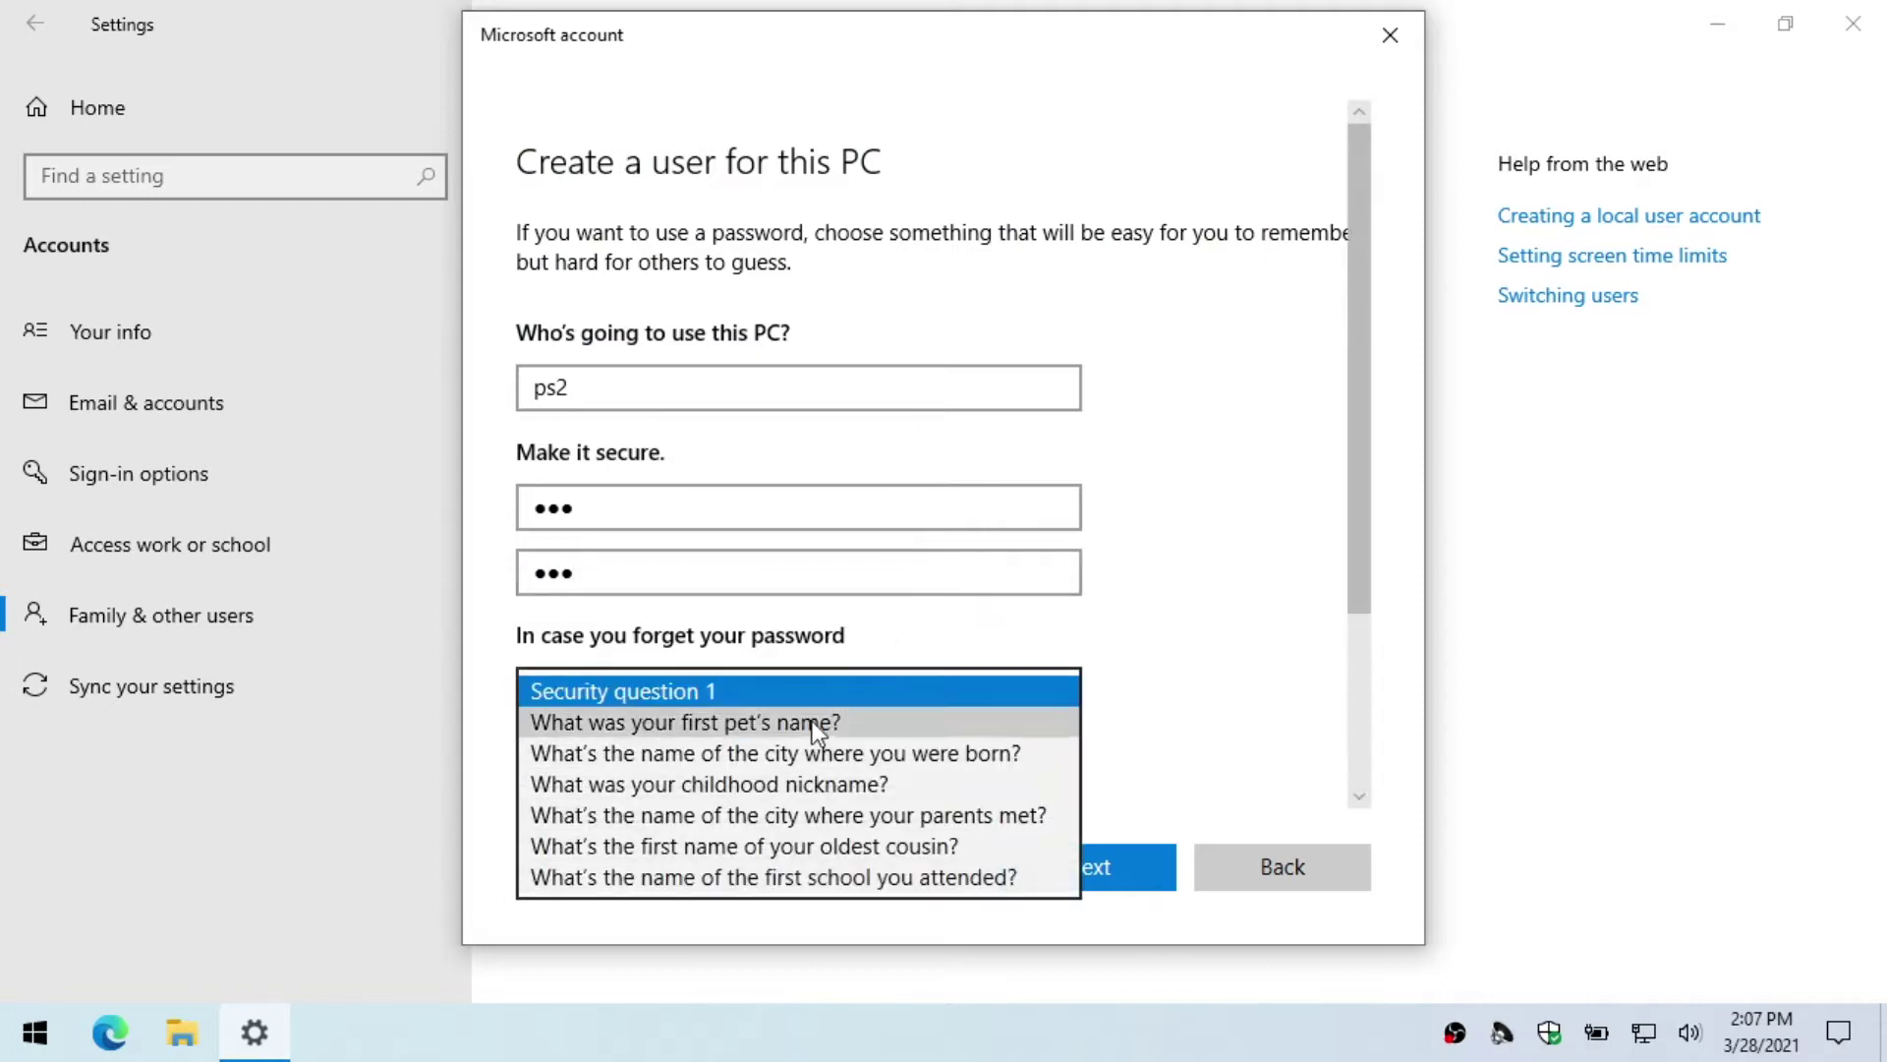
pyautogui.click(812, 721)
pyautogui.click(786, 753)
pyautogui.write('f')
pyautogui.scroll(-1, 847, 737)
pyautogui.click(842, 718)
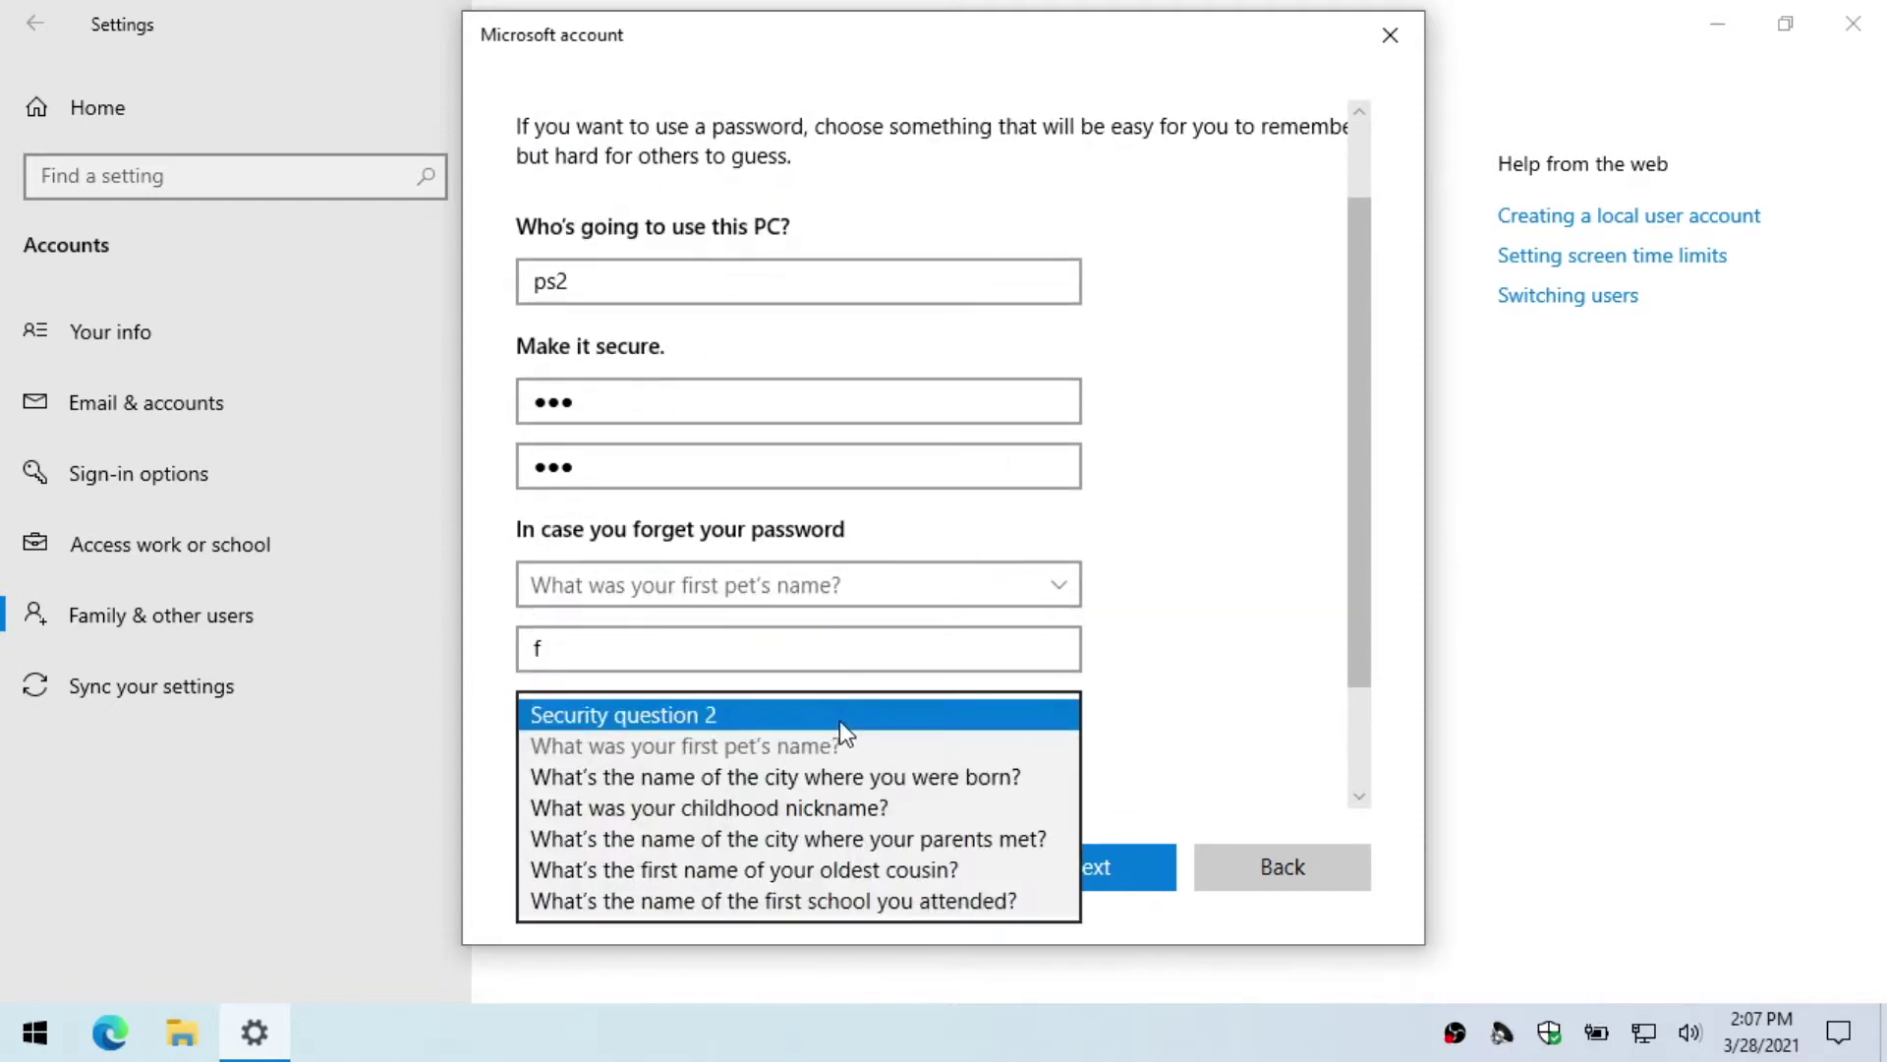
pyautogui.click(816, 777)
pyautogui.click(804, 778)
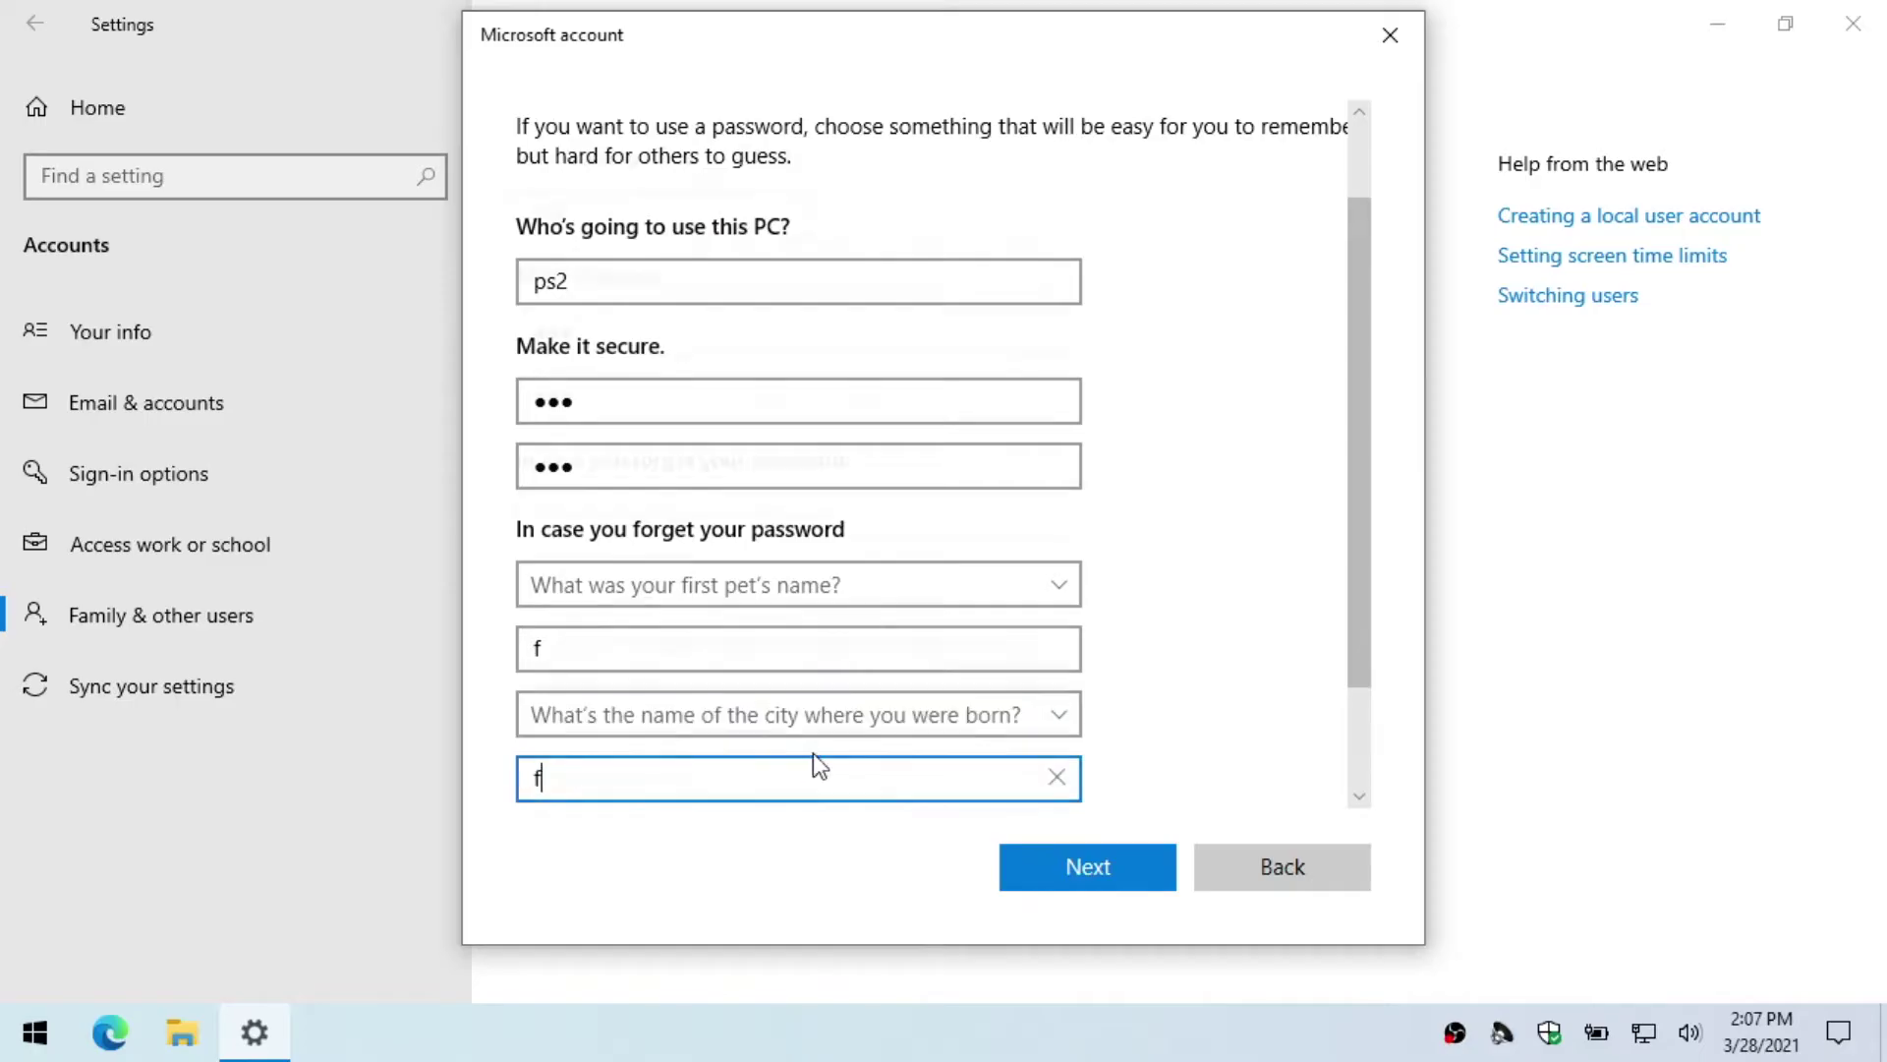
pyautogui.write('f')
# Step: Set the childhood nickname security question and answer, then create the ps2 account
pyautogui.scroll(-1, 812, 753)
pyautogui.click(813, 720)
pyautogui.click(780, 785)
pyautogui.click(777, 768)
pyautogui.write('f')
pyautogui.click(1036, 863)
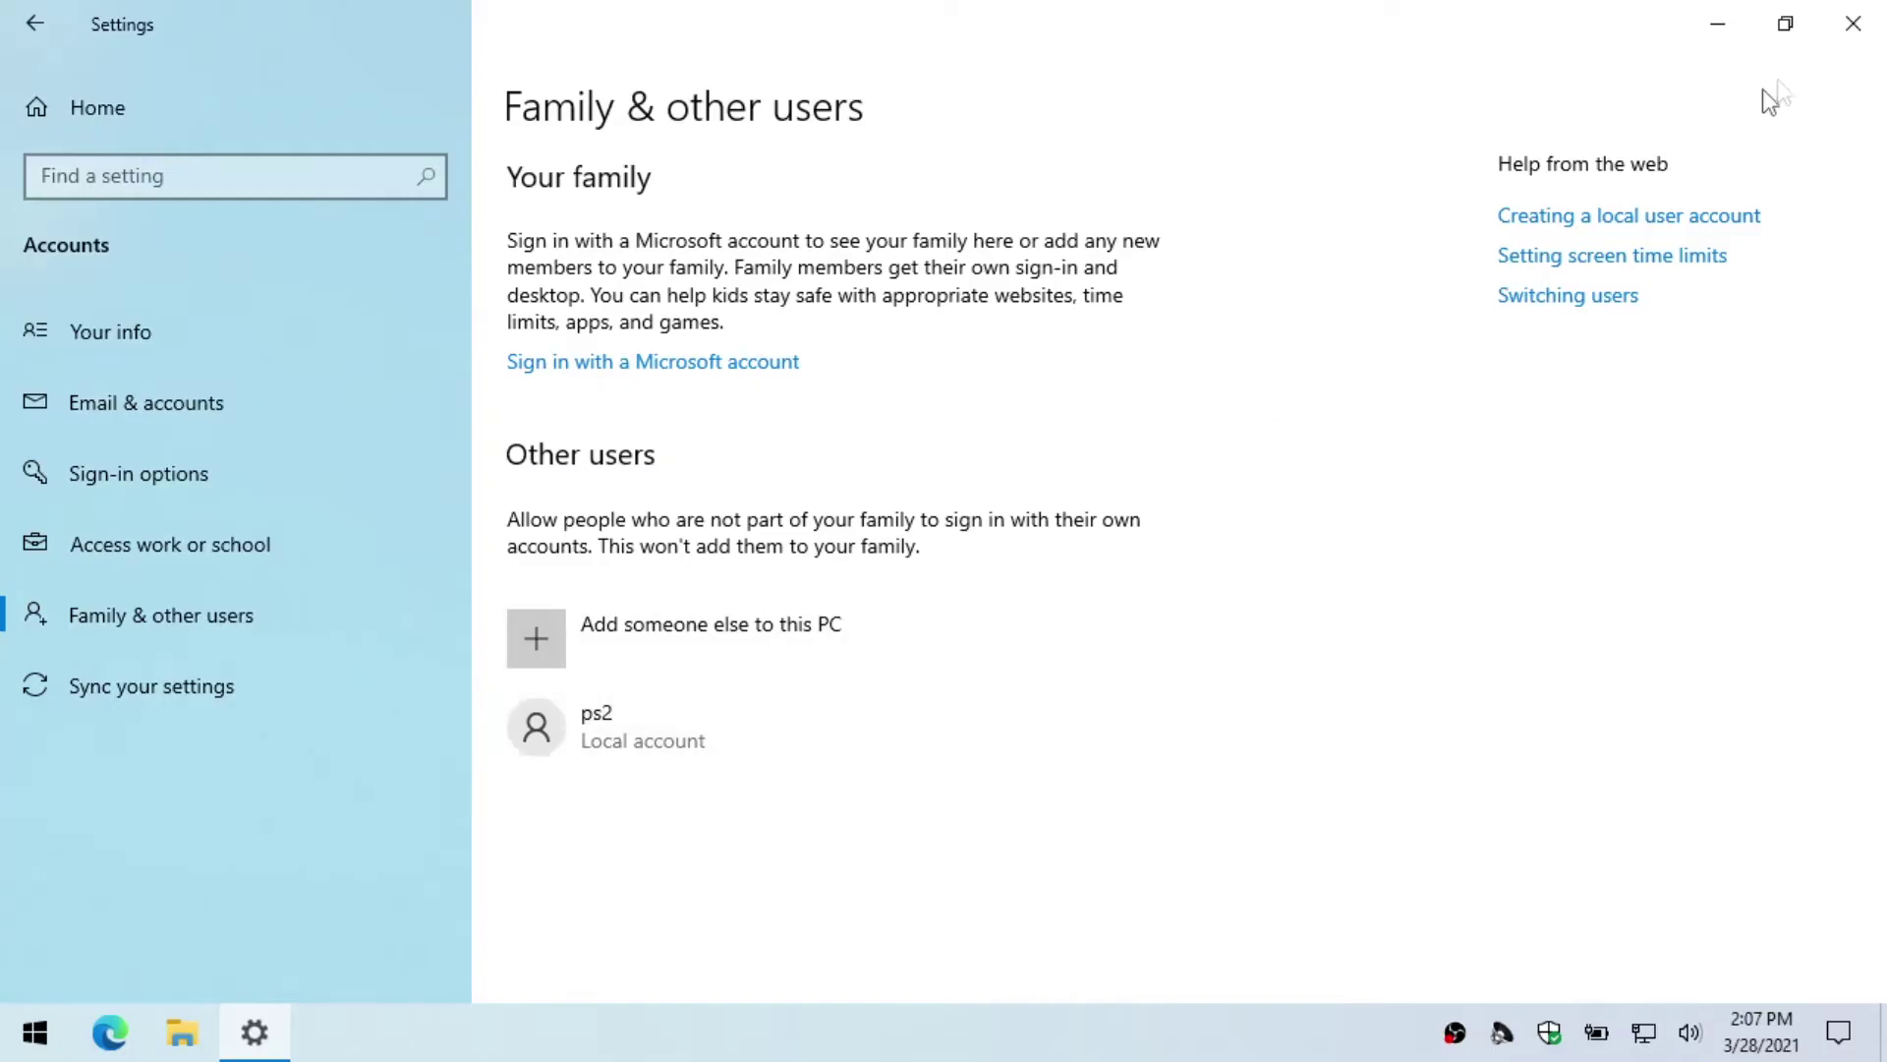
# Step: Close Settings and restart the PC from the Start menu's power options
pyautogui.click(1853, 22)
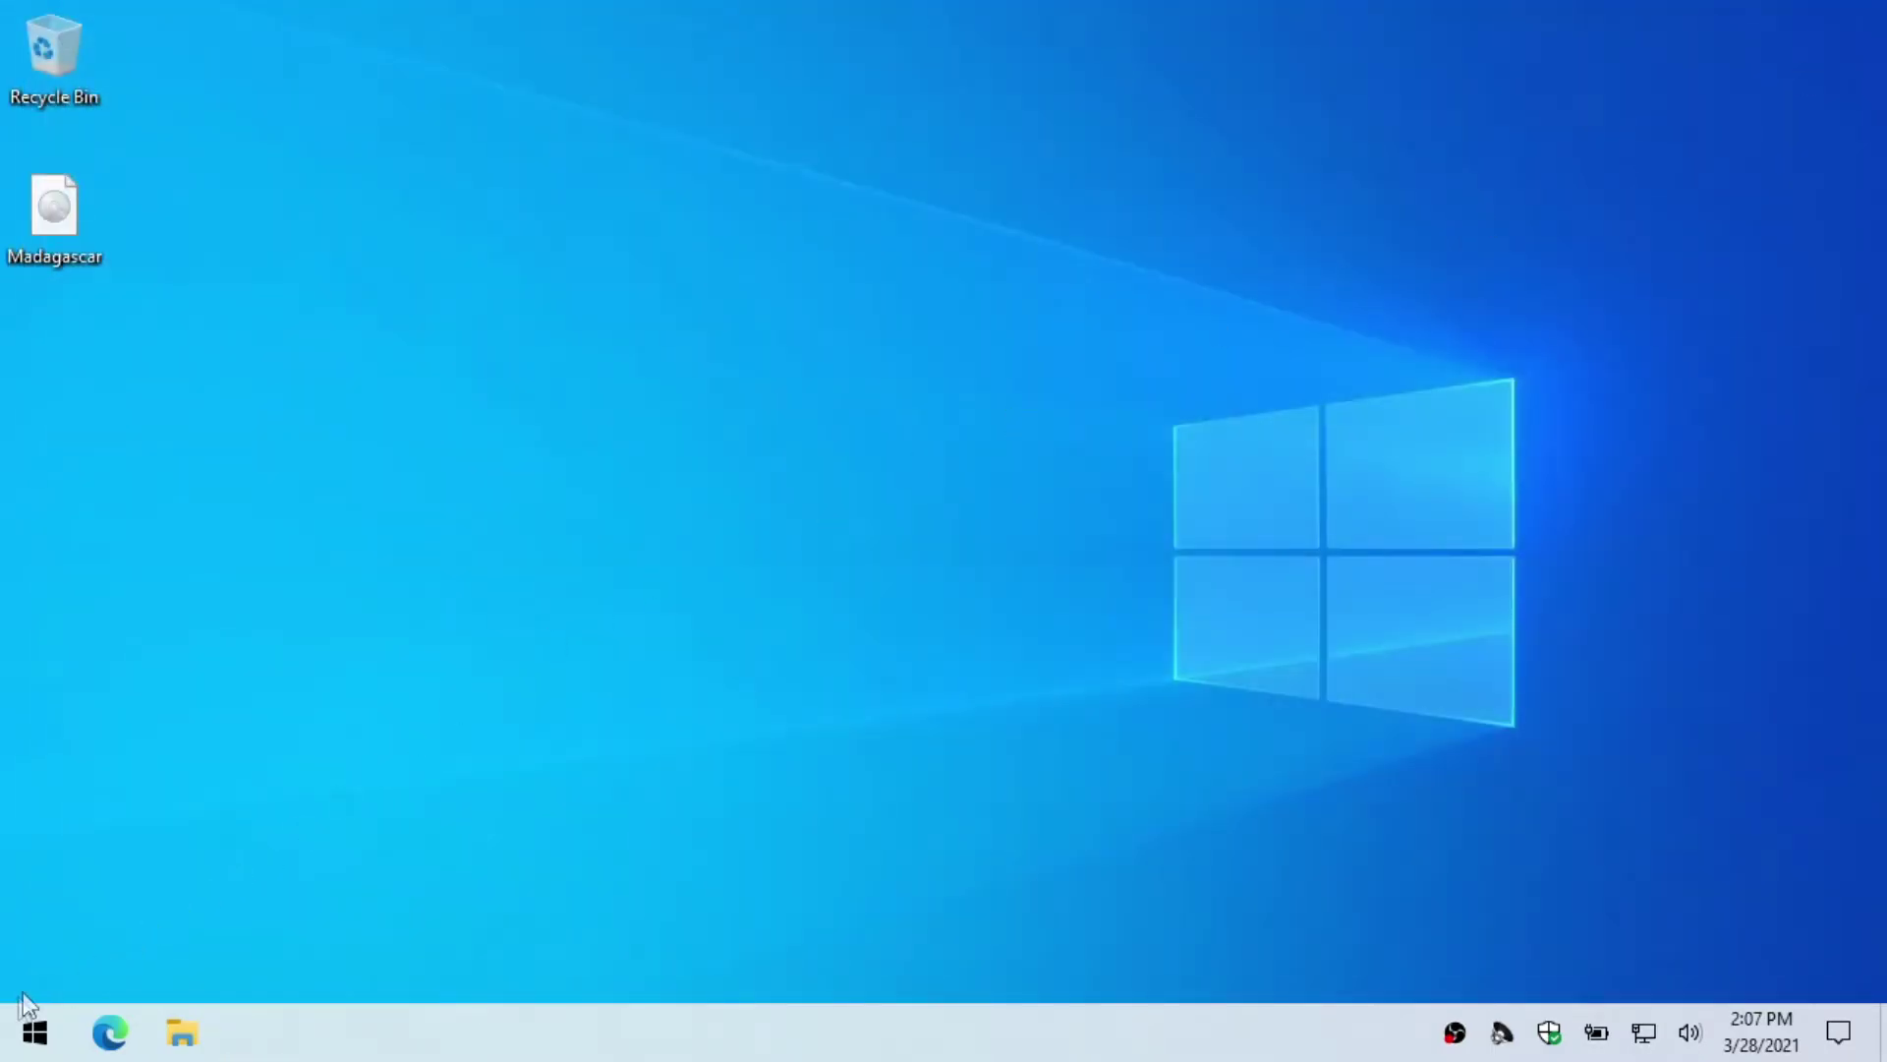
pyautogui.click(11, 1042)
pyautogui.click(44, 970)
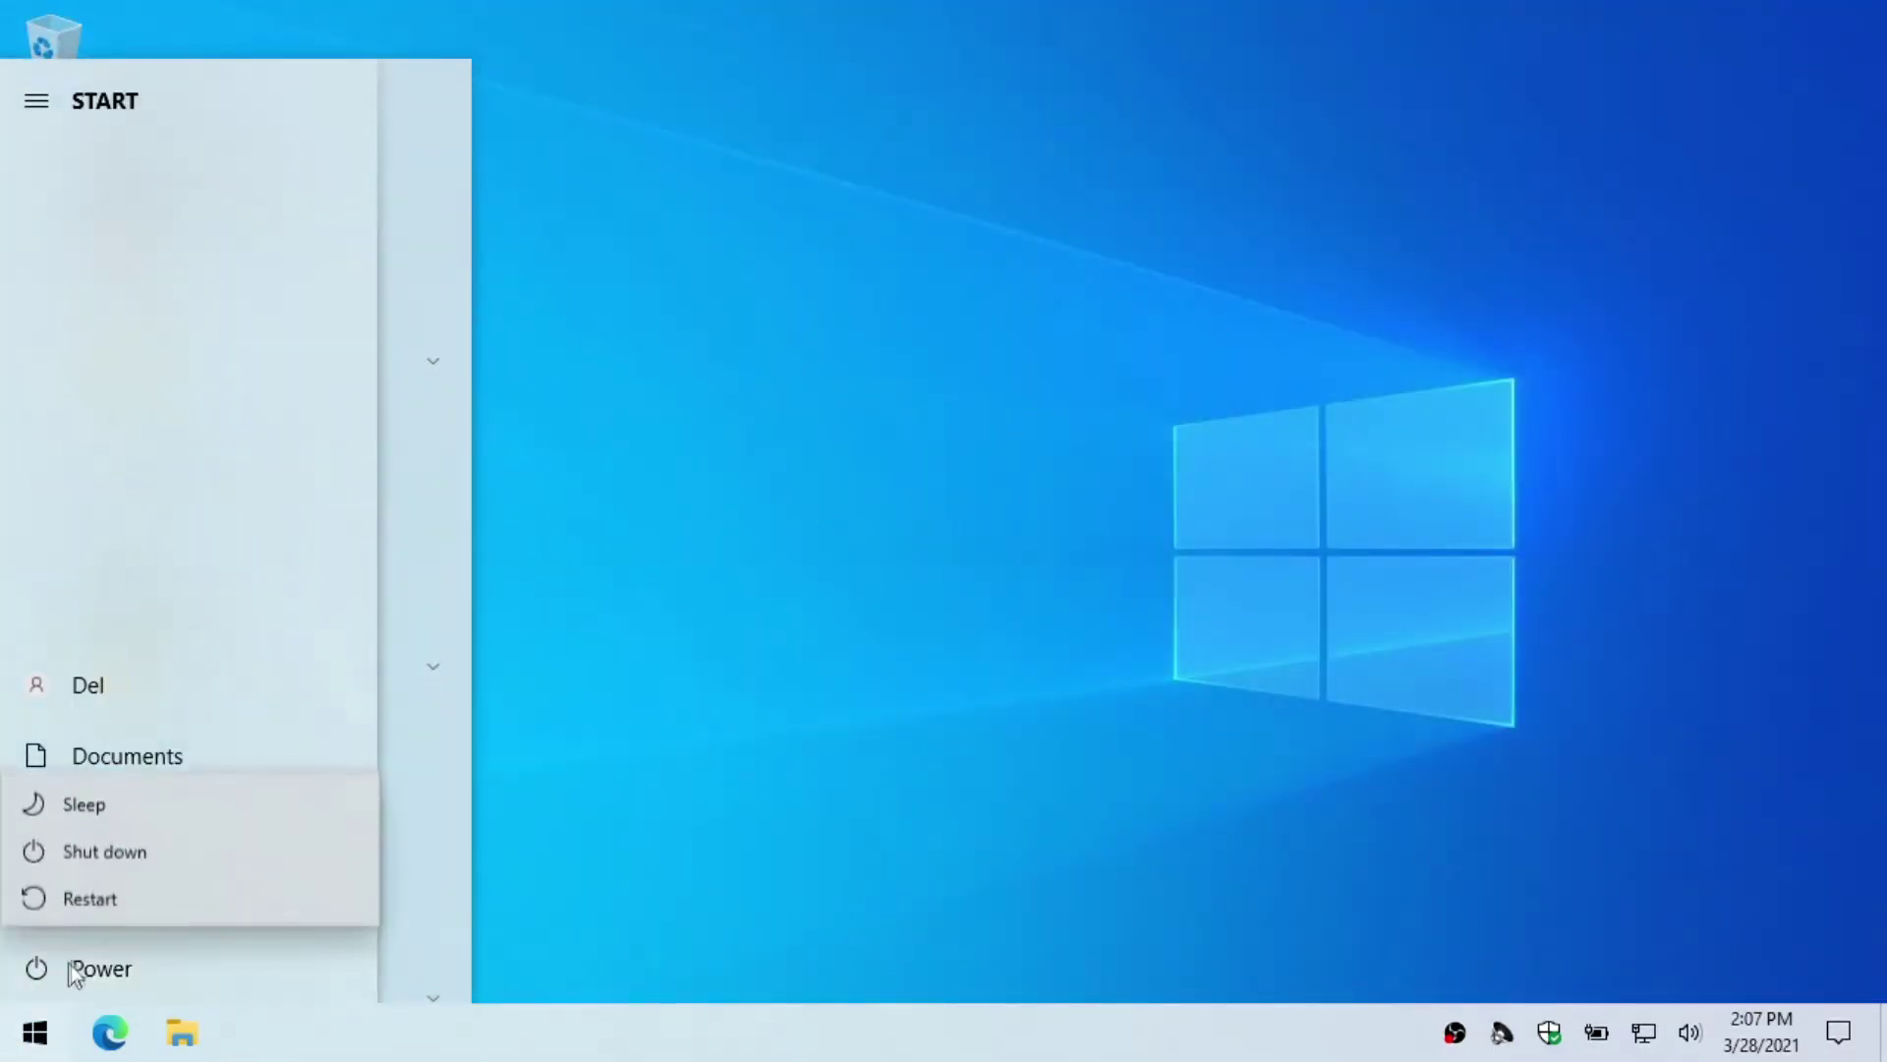
pyautogui.click(106, 901)
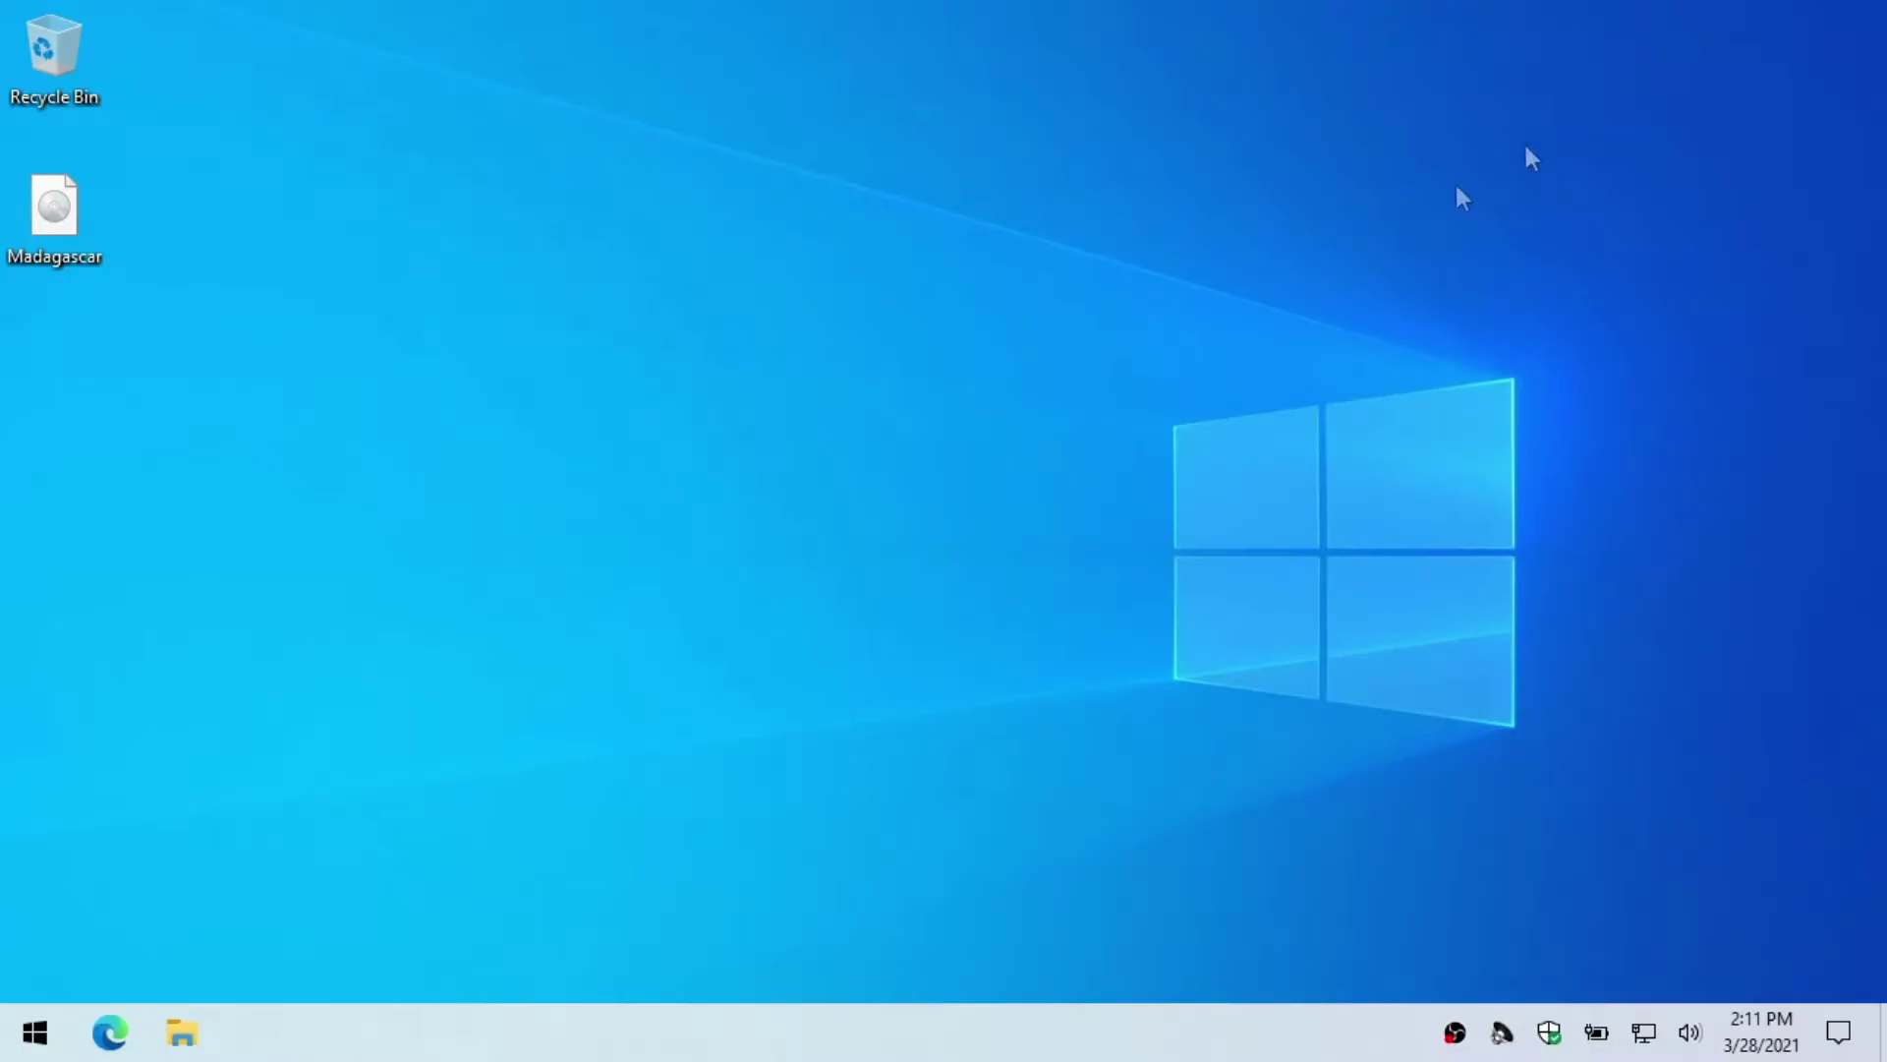
# Step: Browse in File Explorer to C:\Users\Public
pyautogui.click(181, 1034)
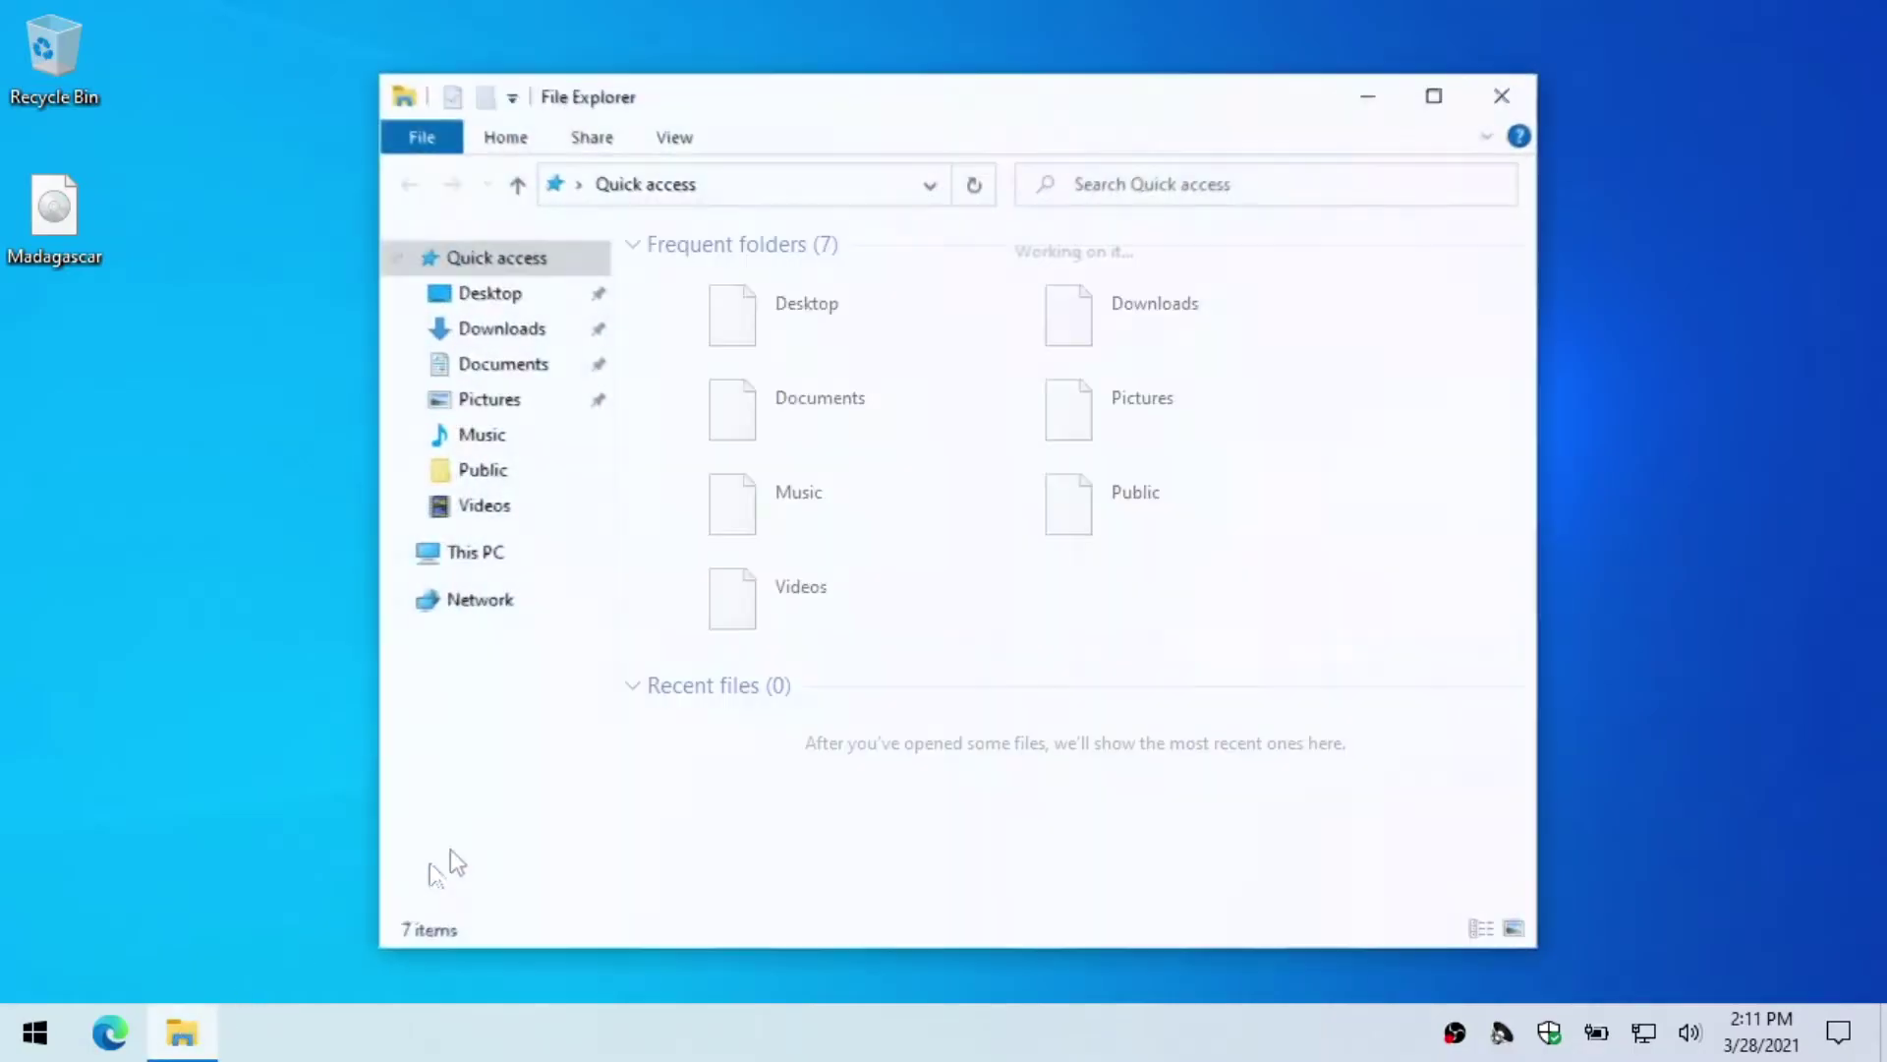
pyautogui.click(501, 563)
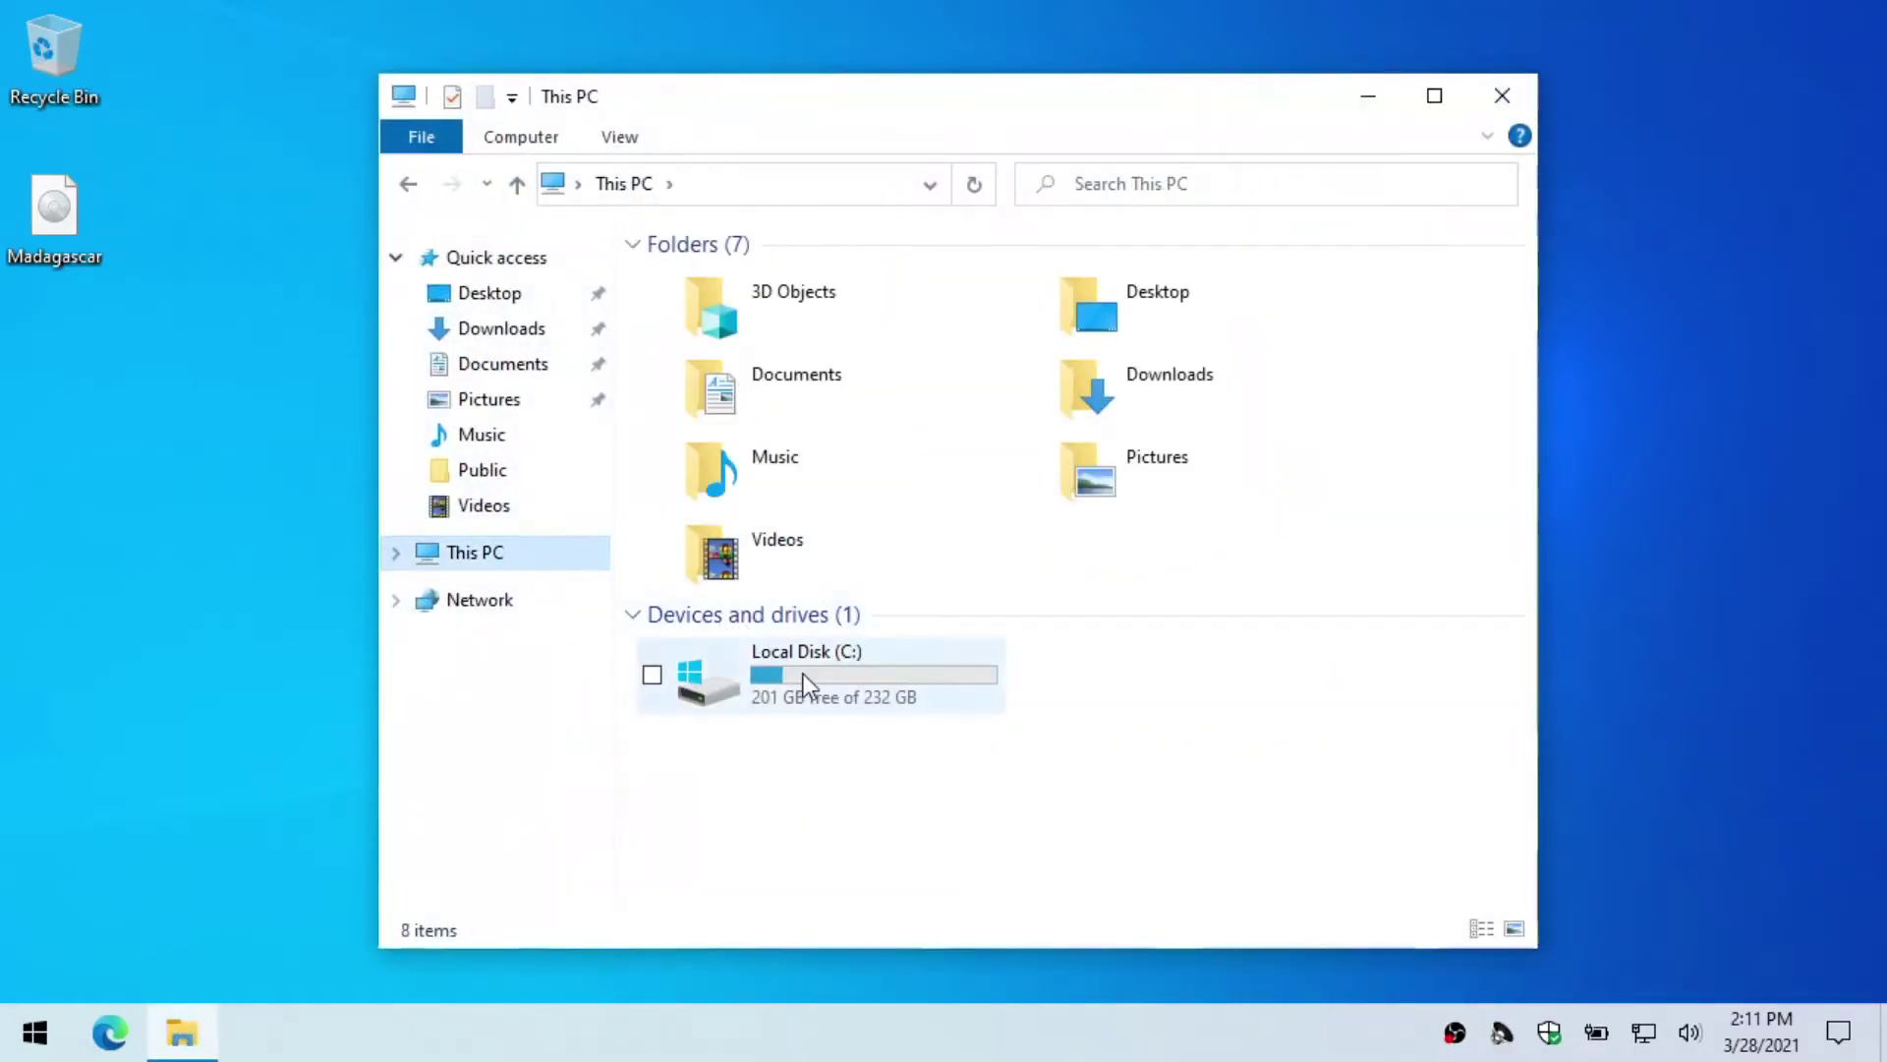
pyautogui.doubleClick(804, 674)
pyautogui.doubleClick(751, 403)
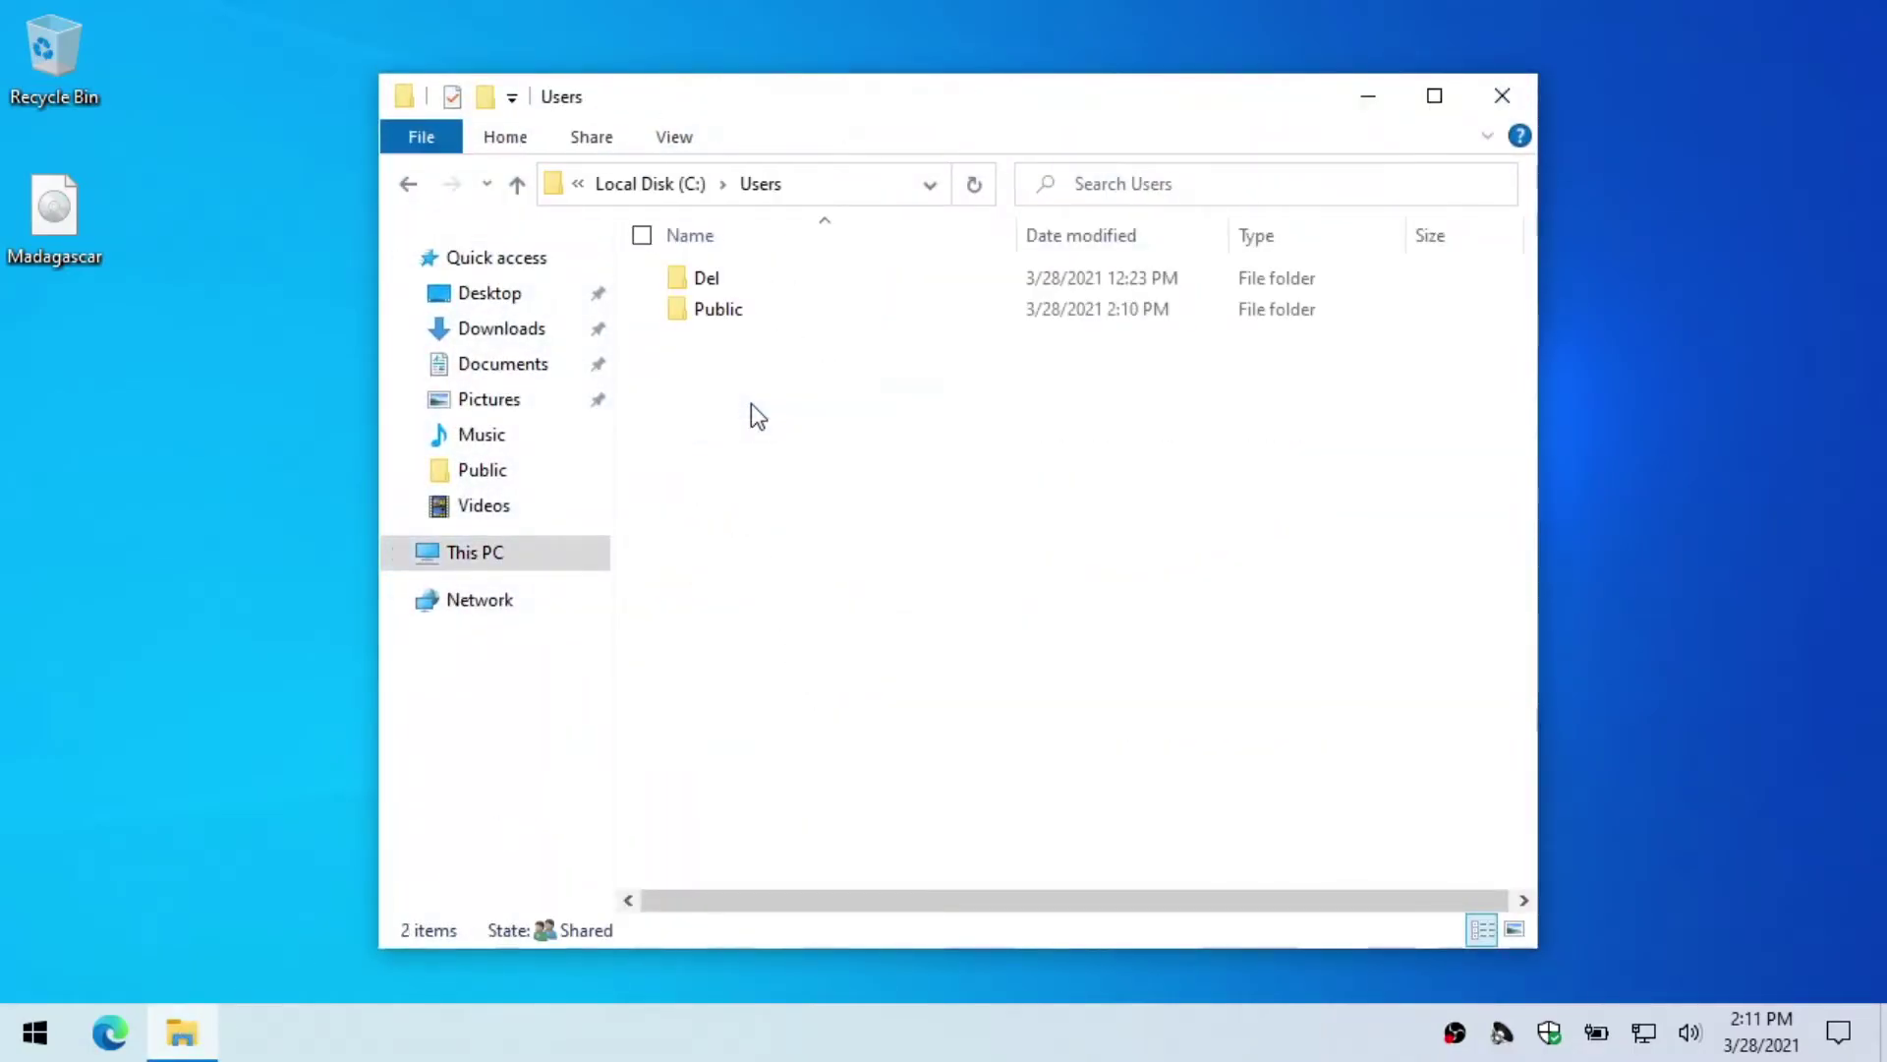
pyautogui.doubleClick(760, 312)
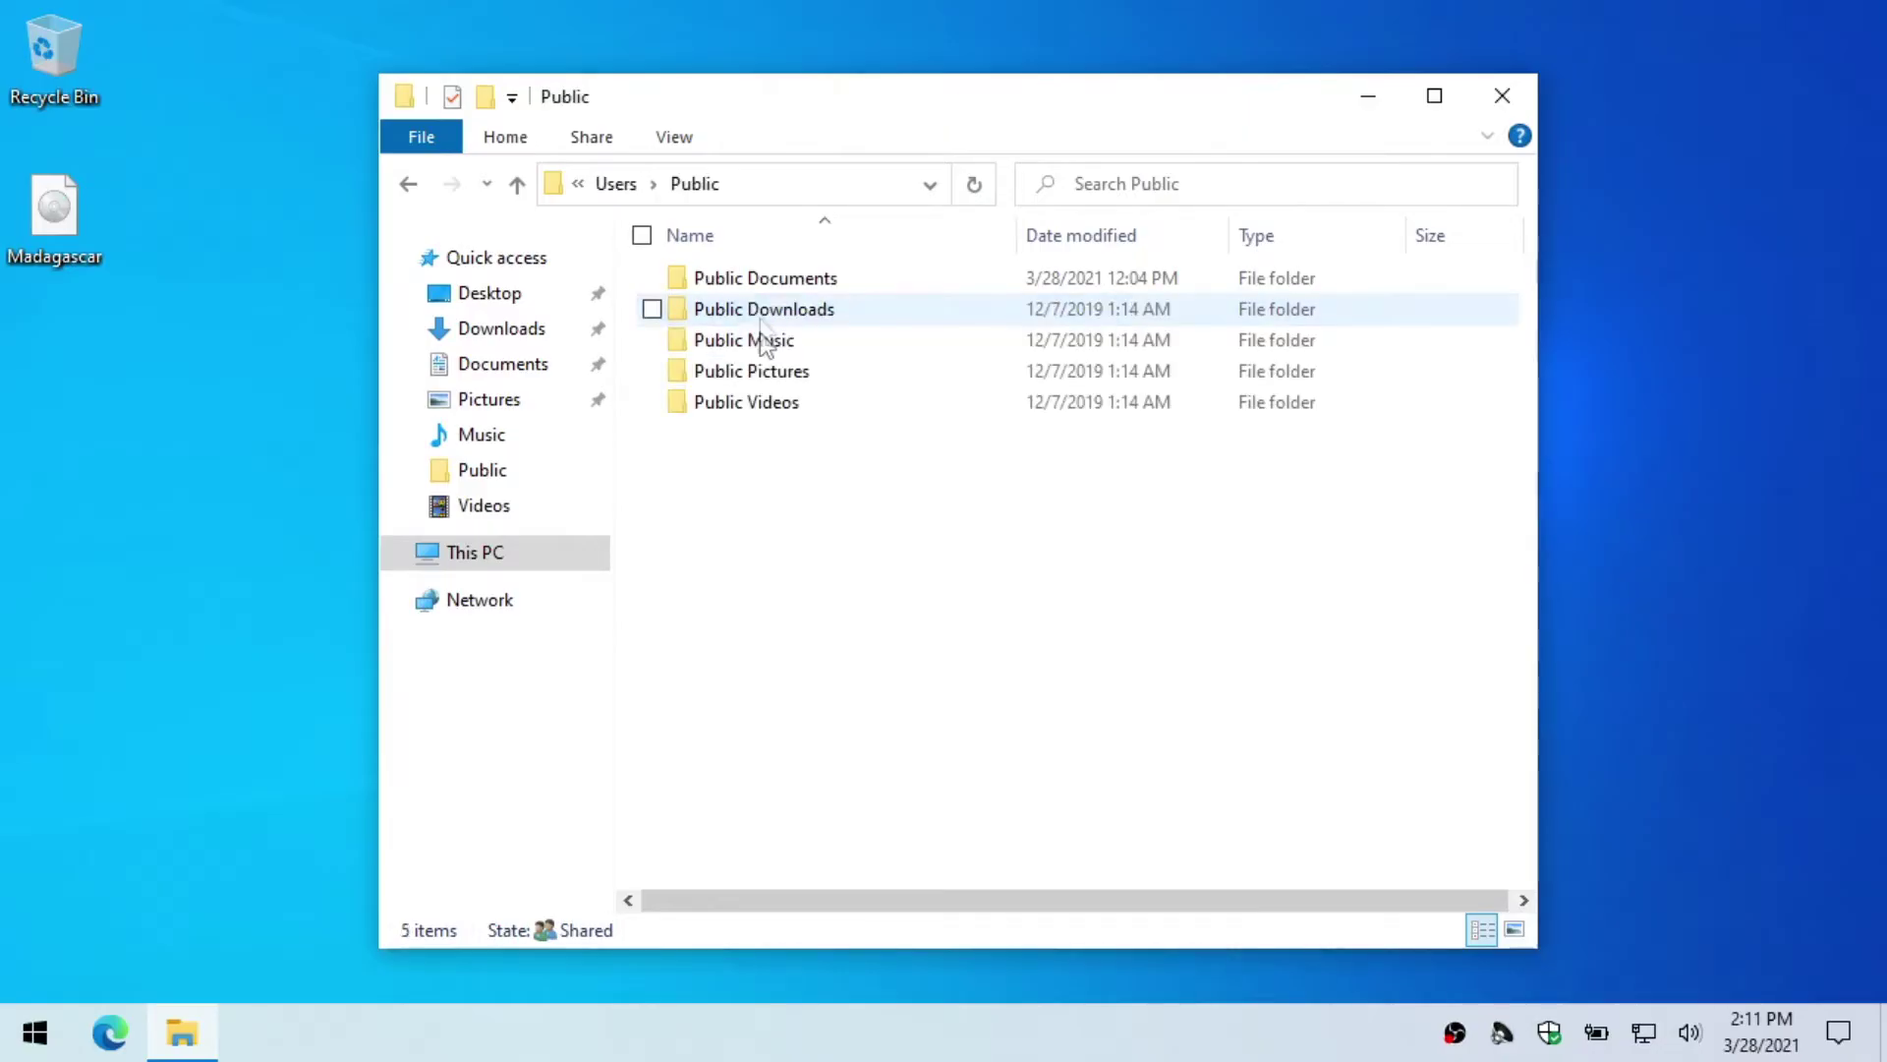
# Step: Create a new folder named ps2 inside Public
pyautogui.rightClick(758, 517)
pyautogui.moveTo(681, 837)
pyautogui.click(825, 835)
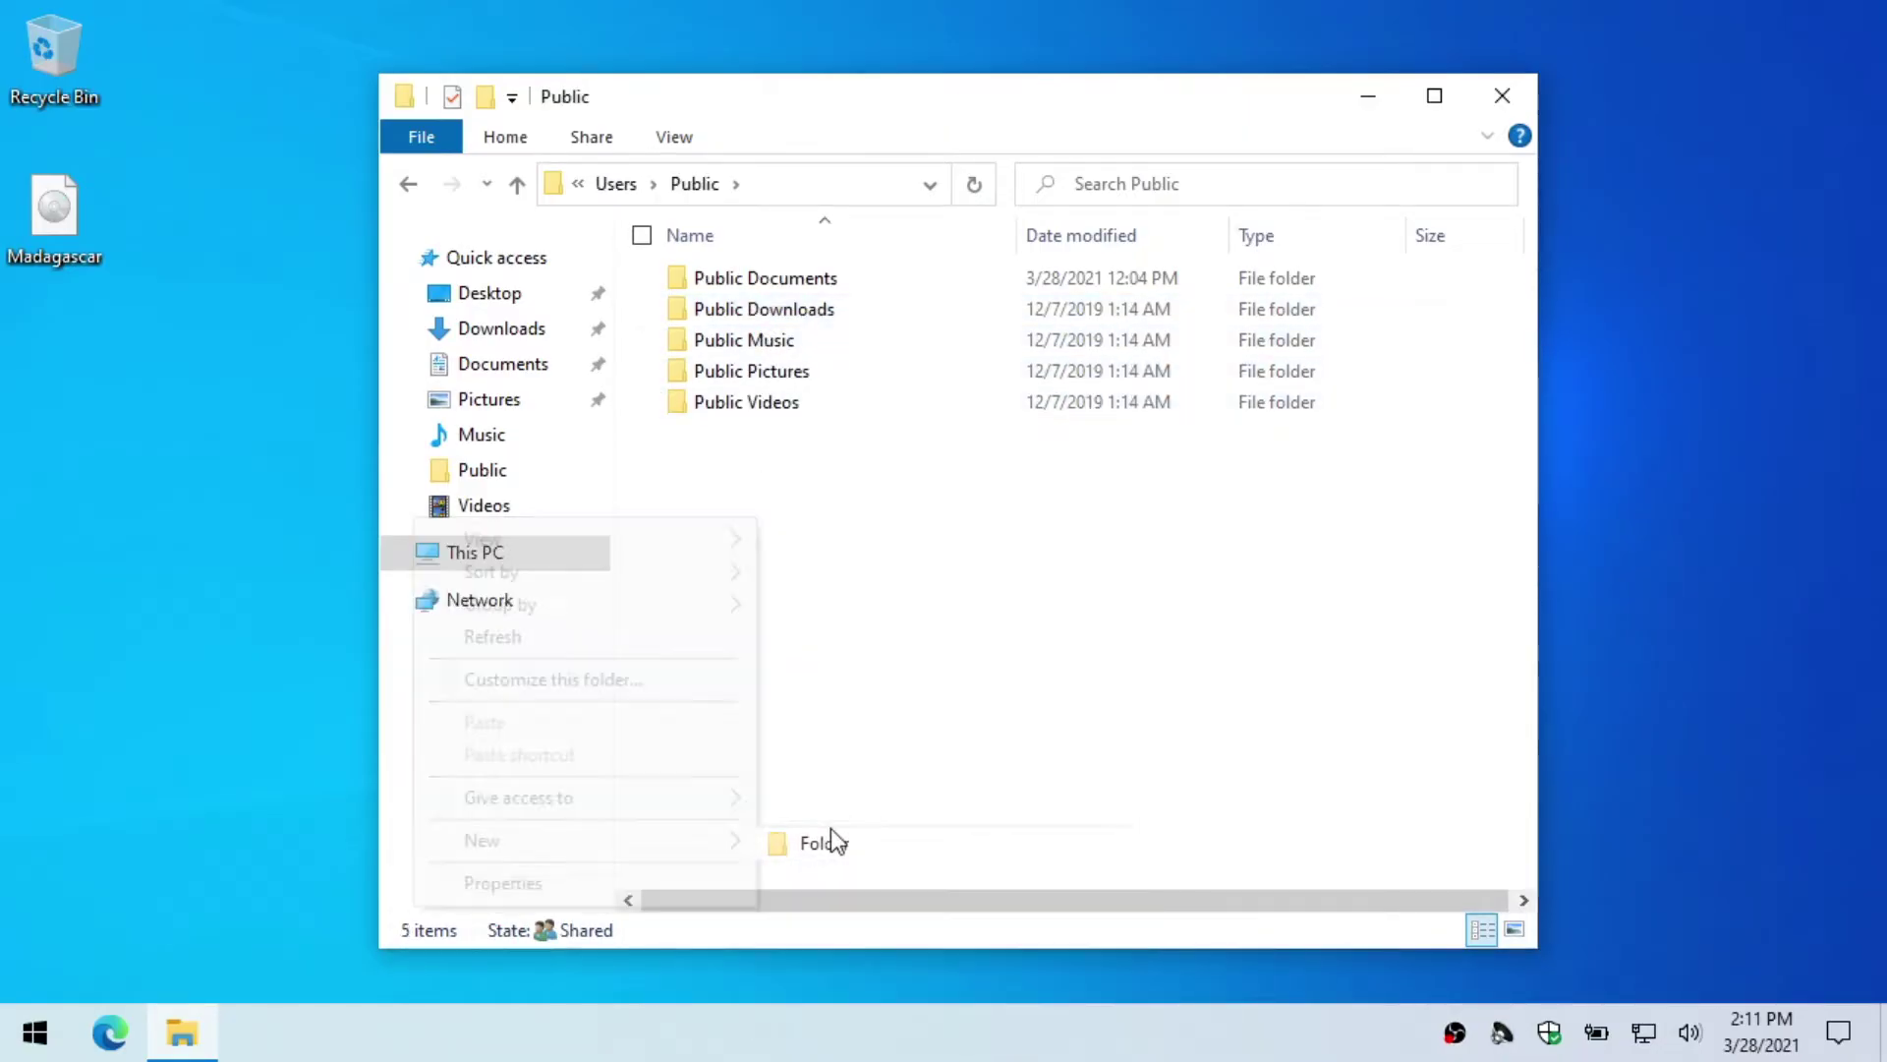
pyautogui.write('p')
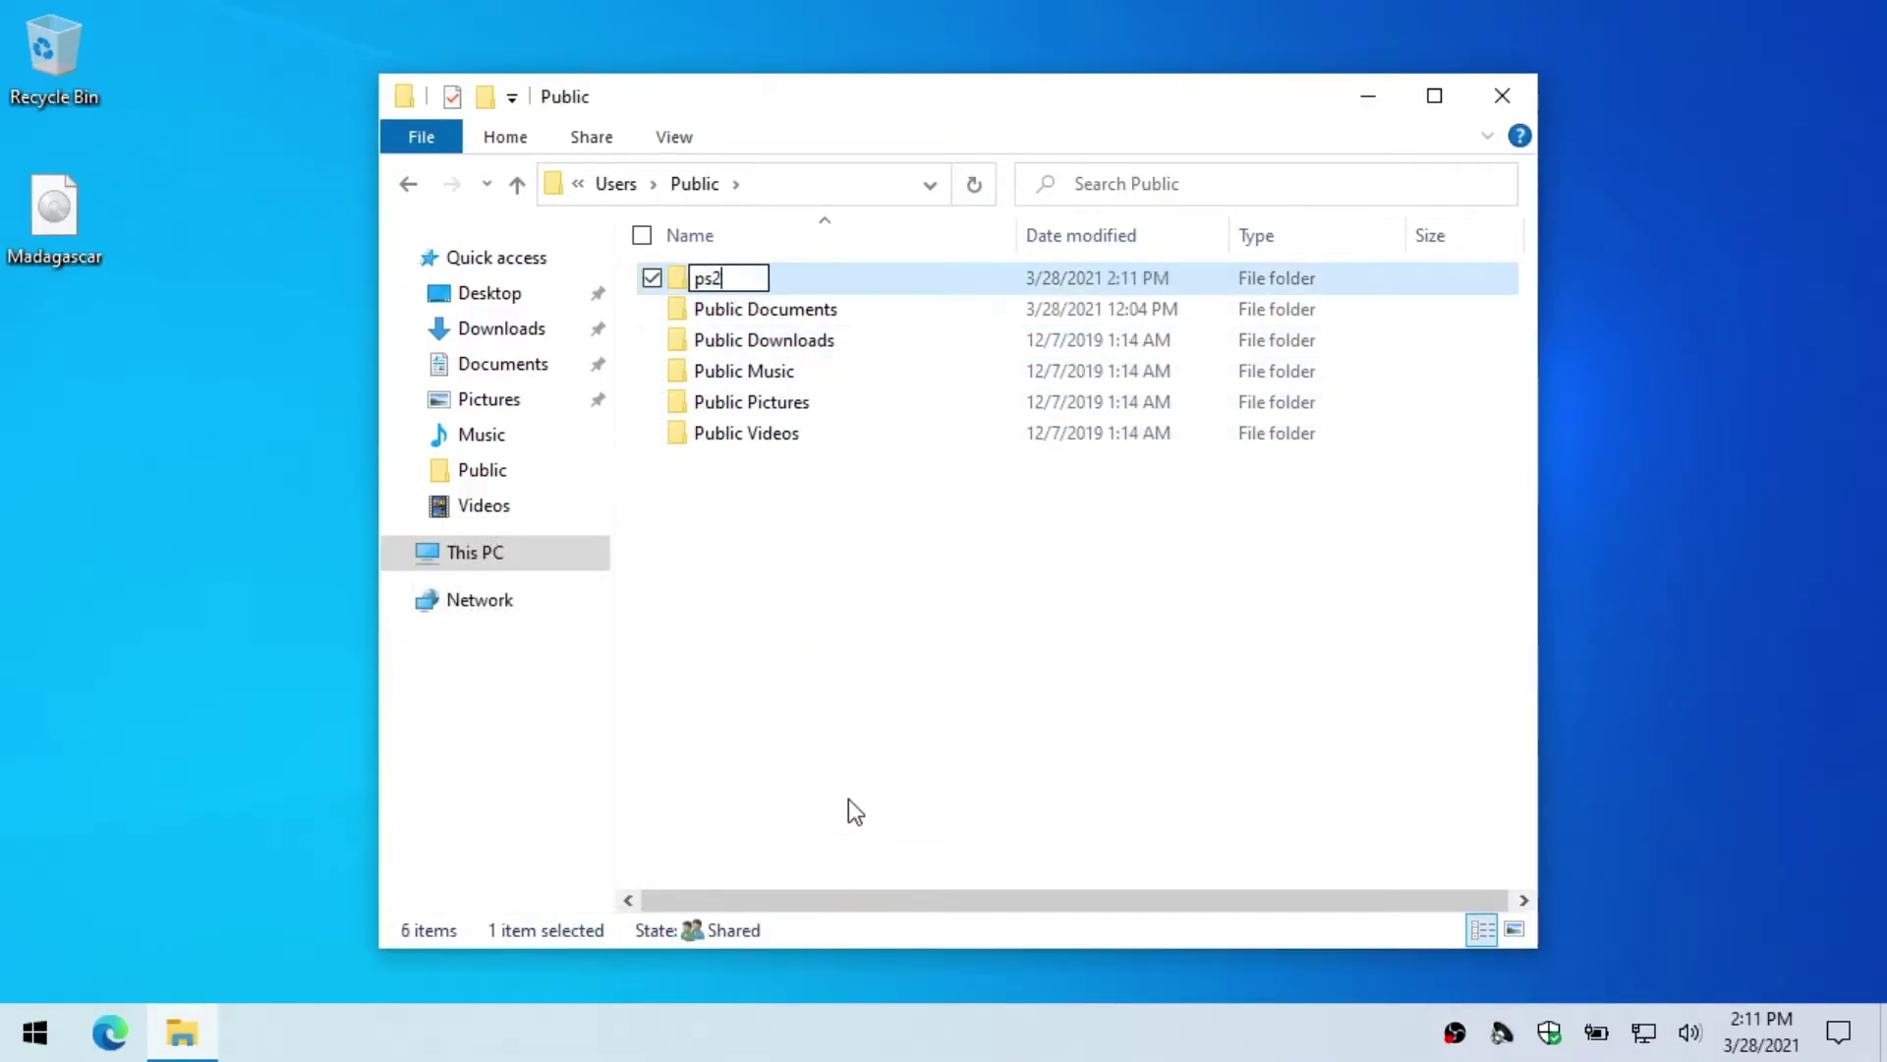
pyautogui.write('s2')
pyautogui.click(847, 798)
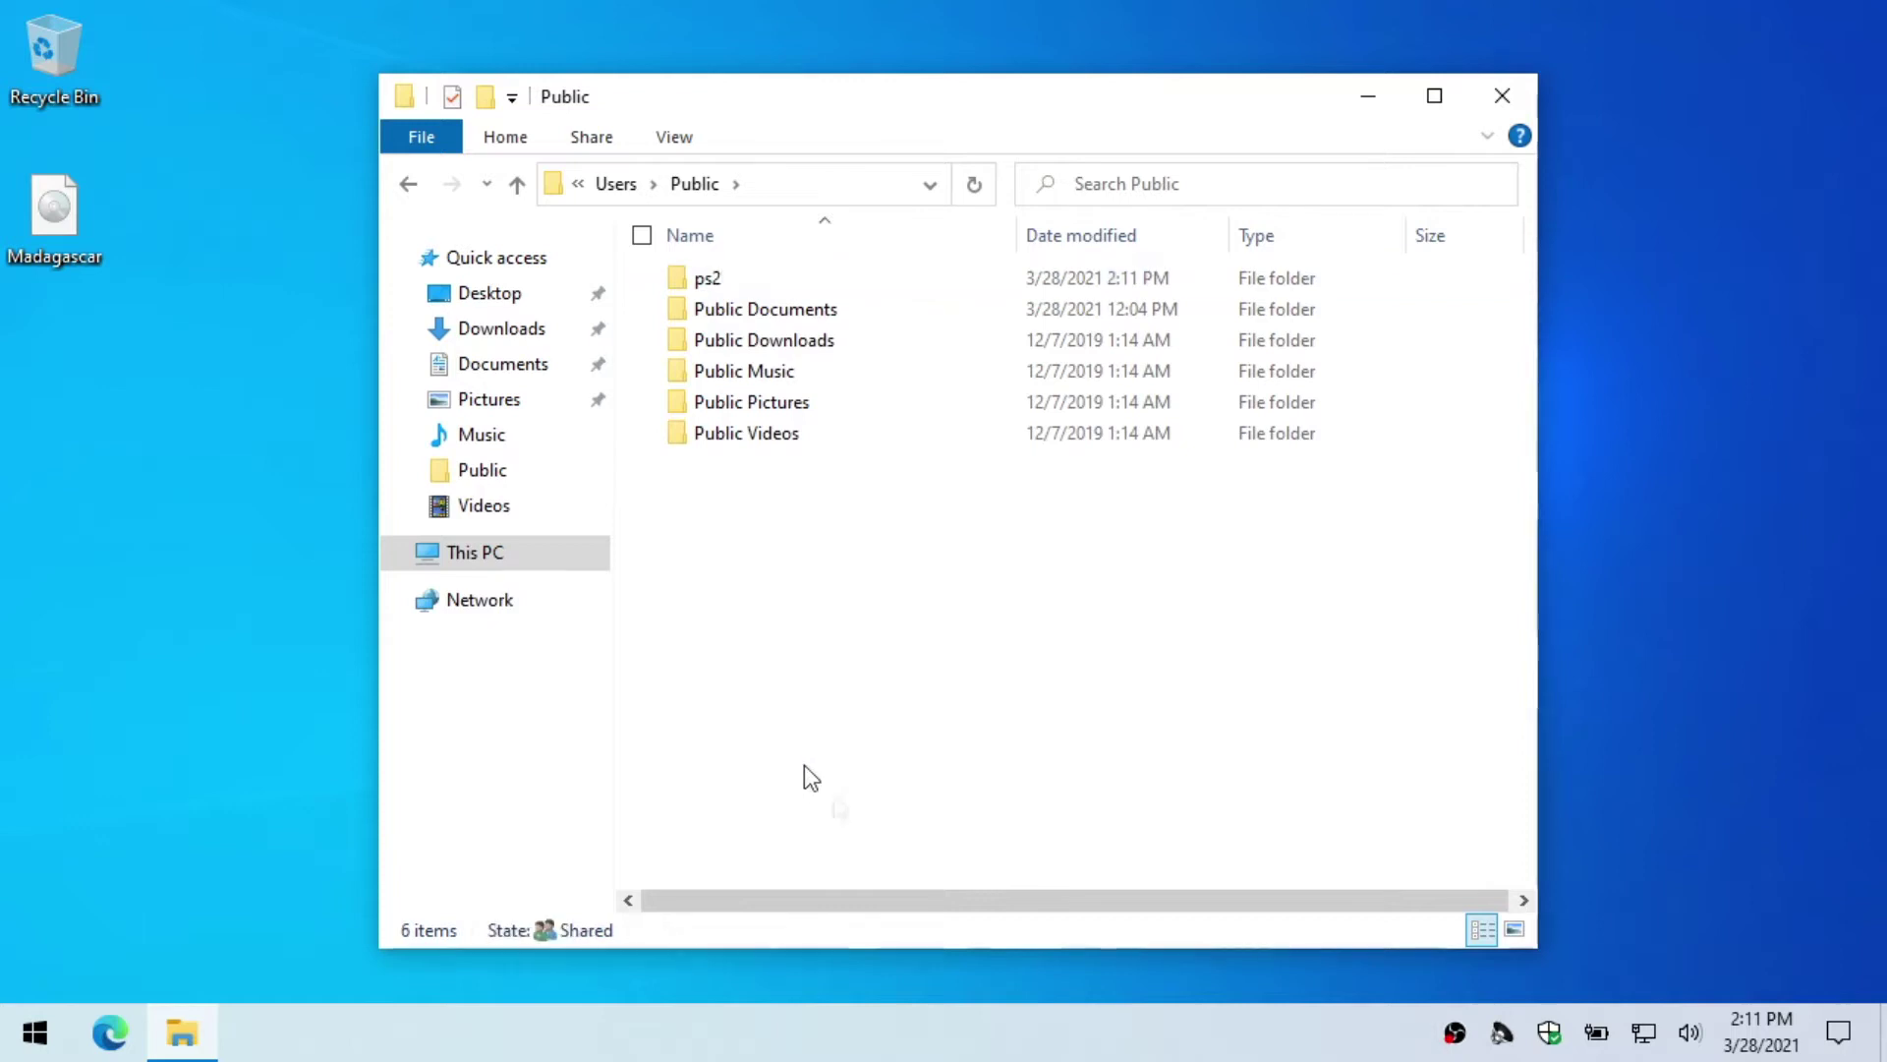
pyautogui.rightClick(694, 281)
# Step: Turn on sharing for the ps2 folder in its Advanced Sharing settings
pyautogui.click(519, 873)
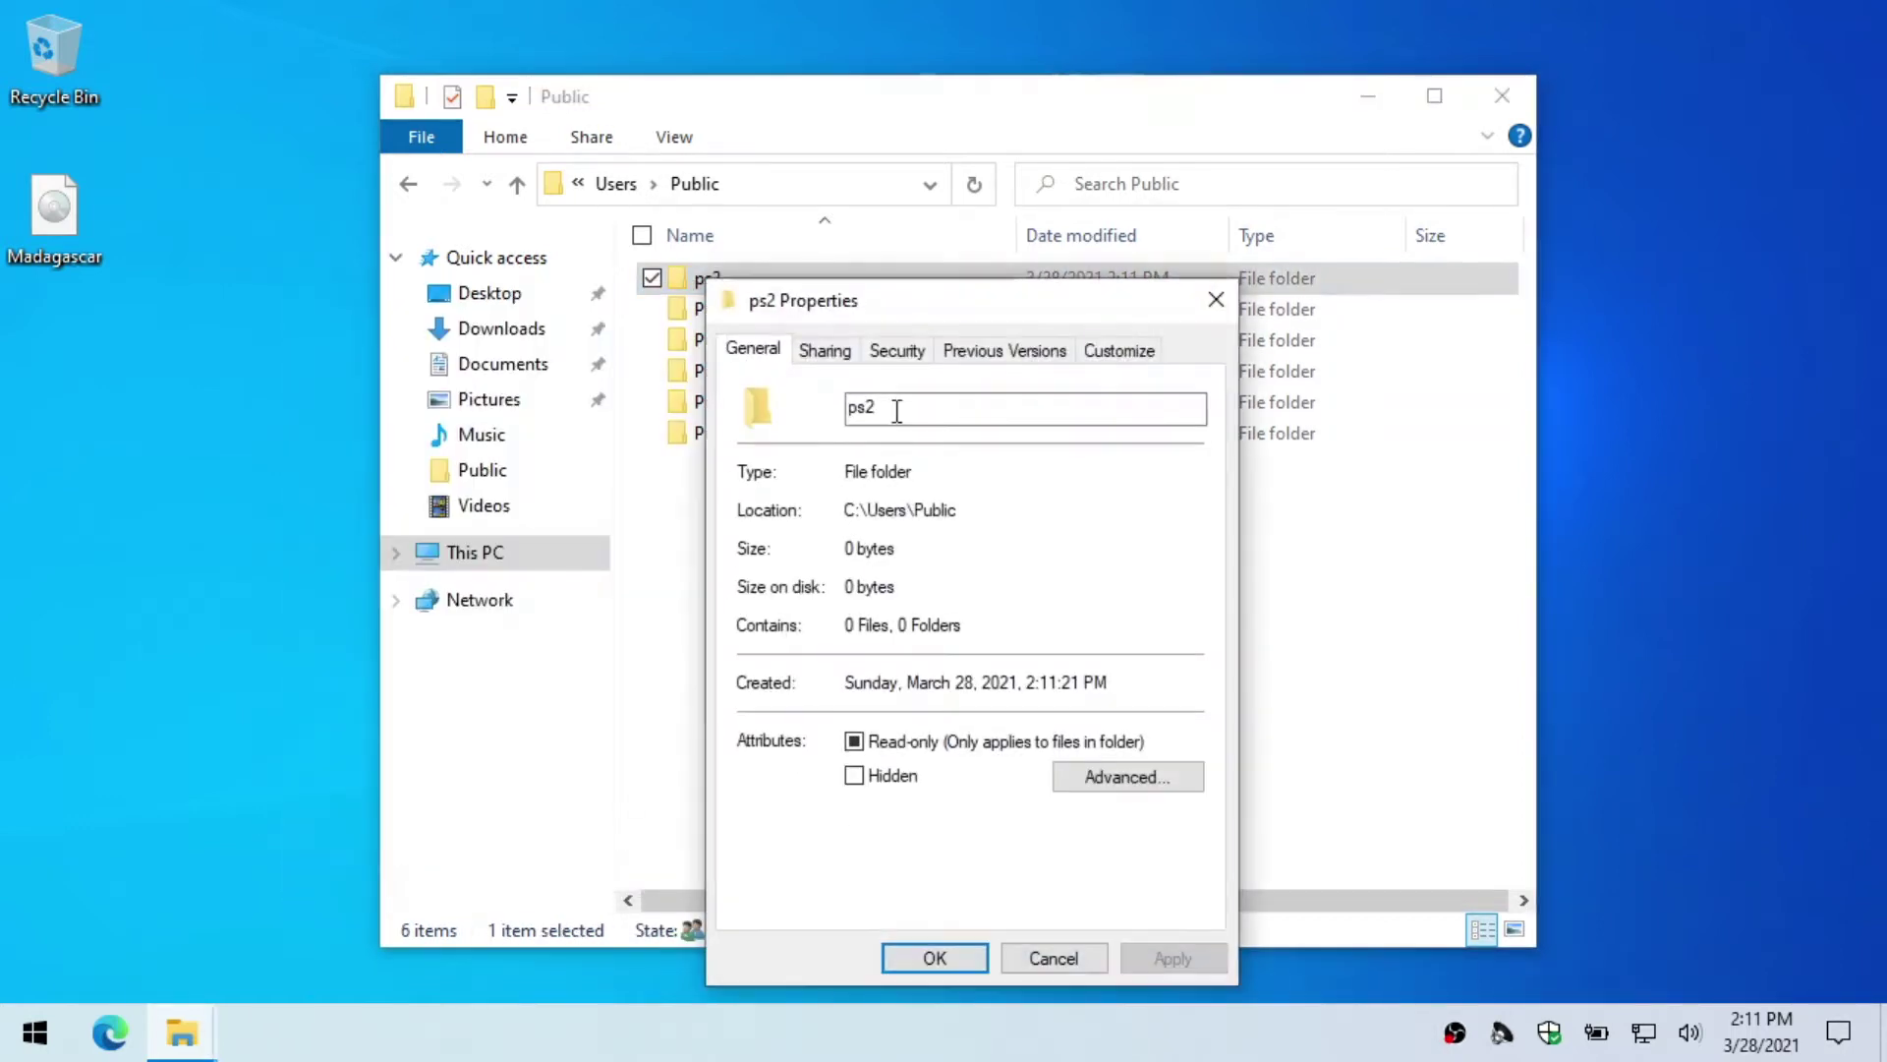
pyautogui.click(838, 354)
pyautogui.click(898, 693)
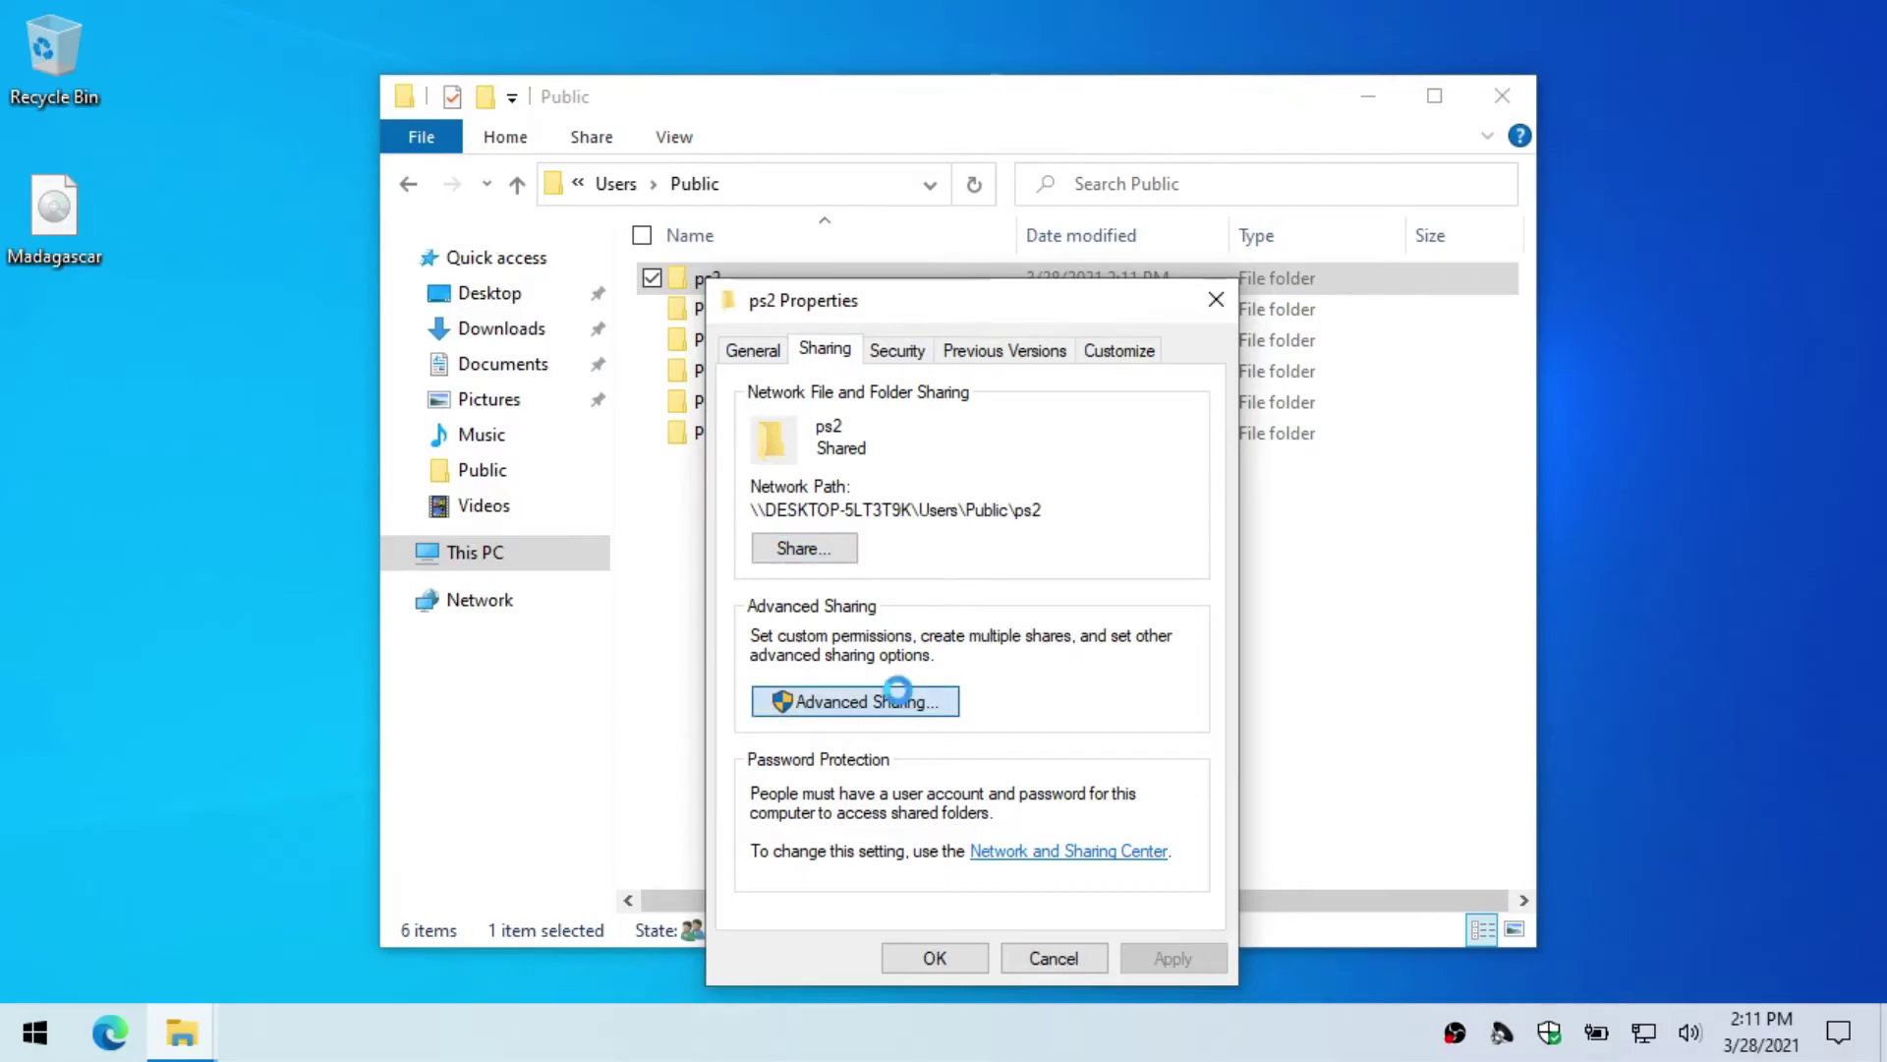
pyautogui.click(824, 403)
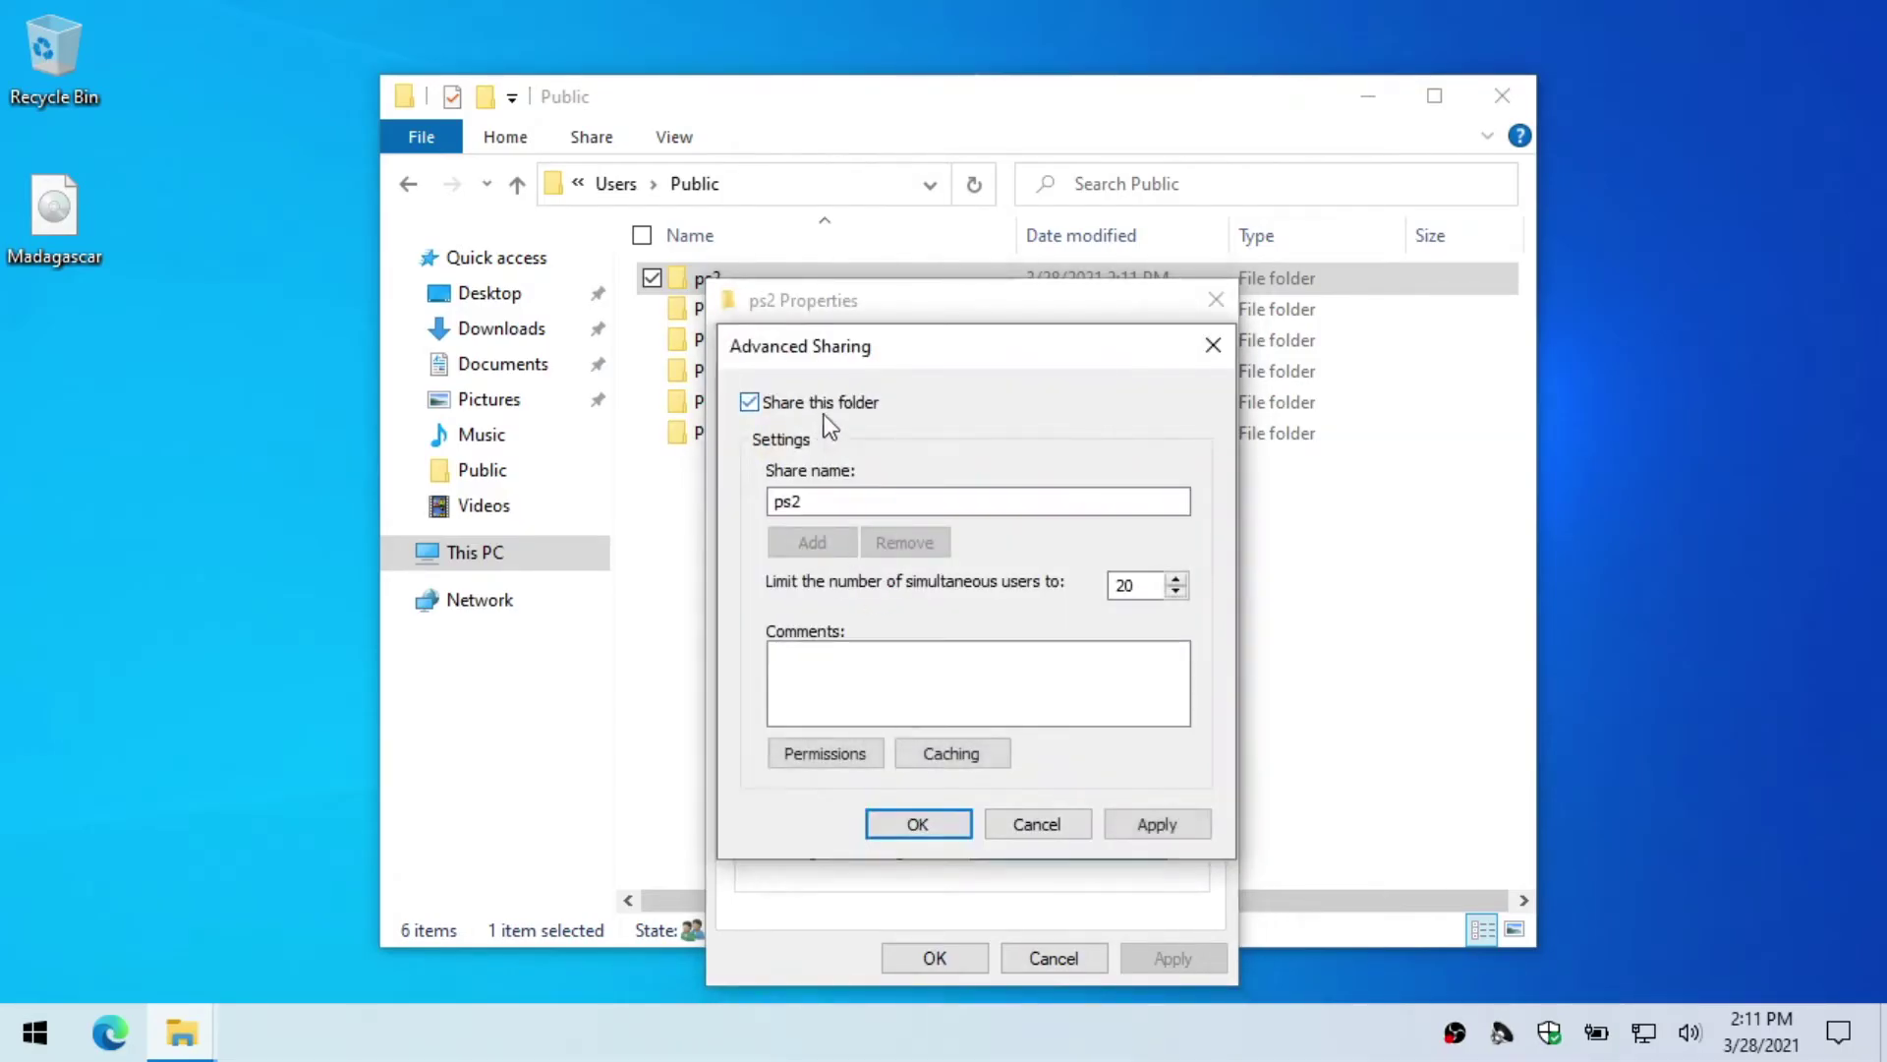
# Step: Grant the ps2 user Full Control share permissions and apply everything
pyautogui.click(825, 753)
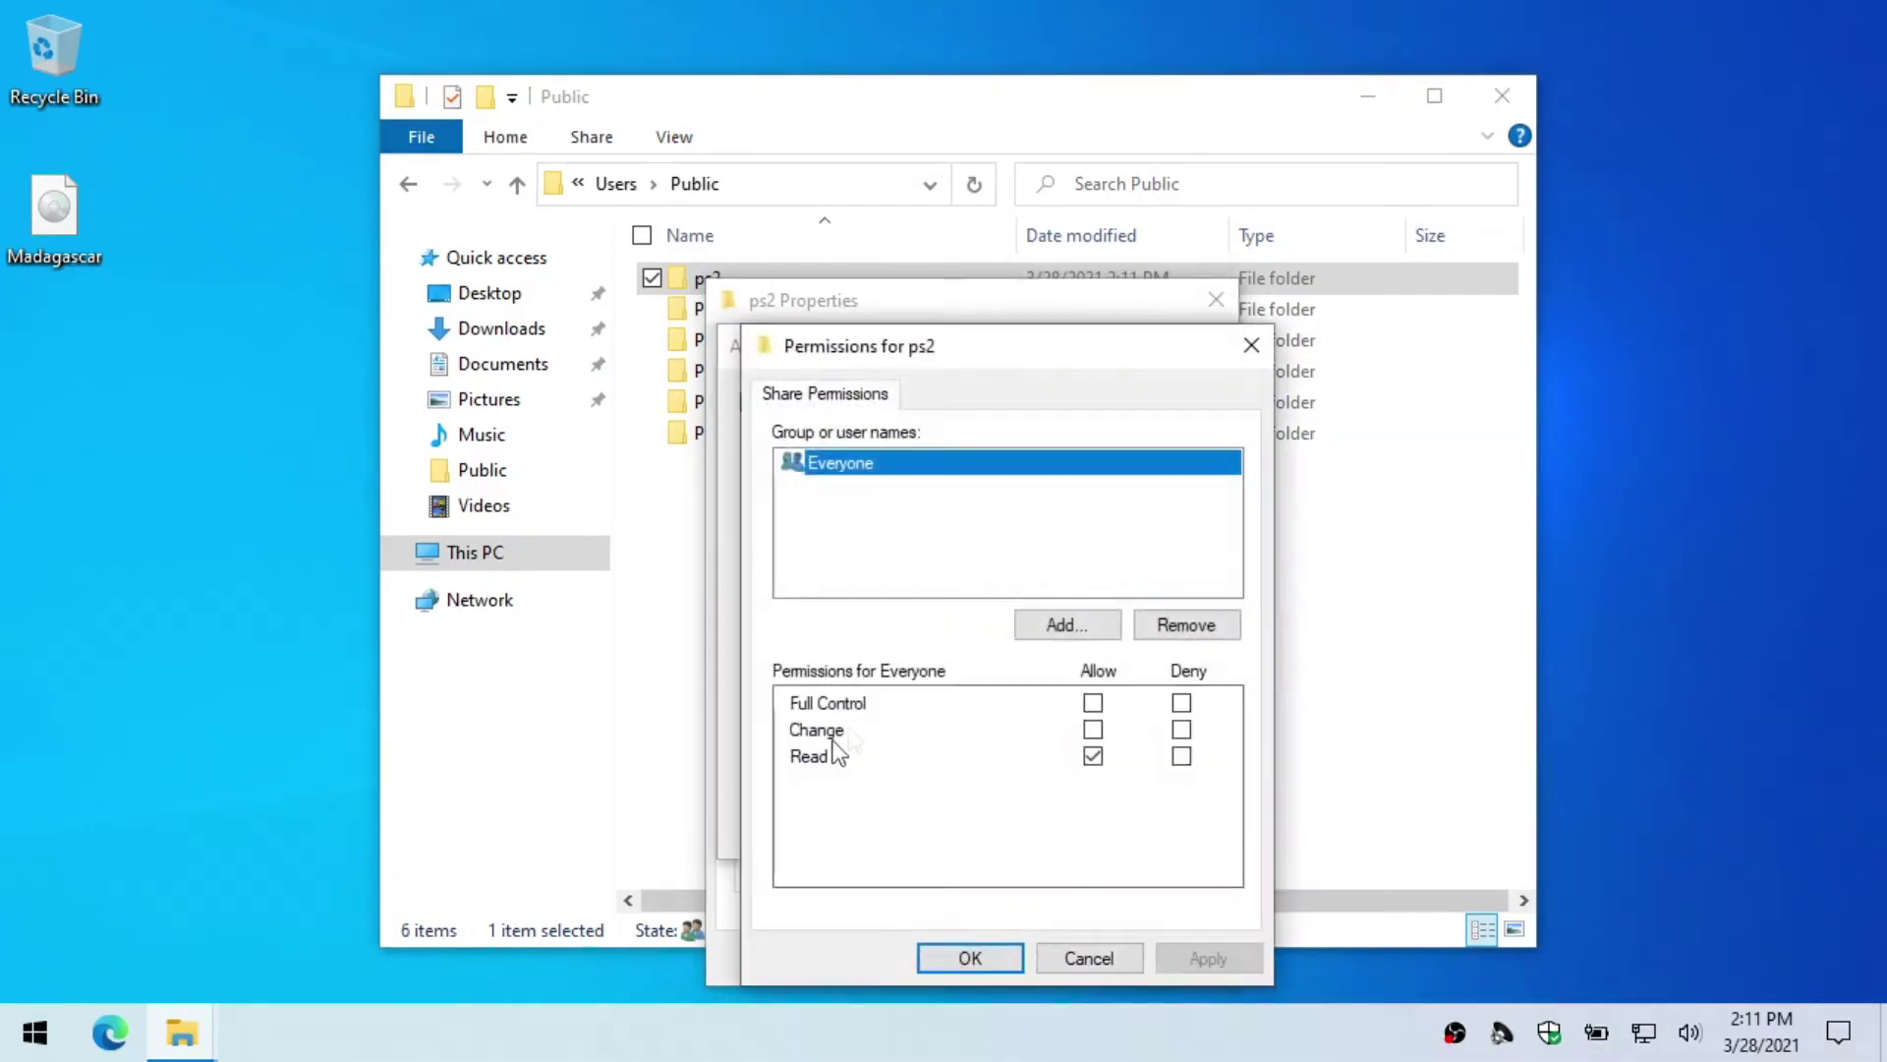
pyautogui.click(1038, 619)
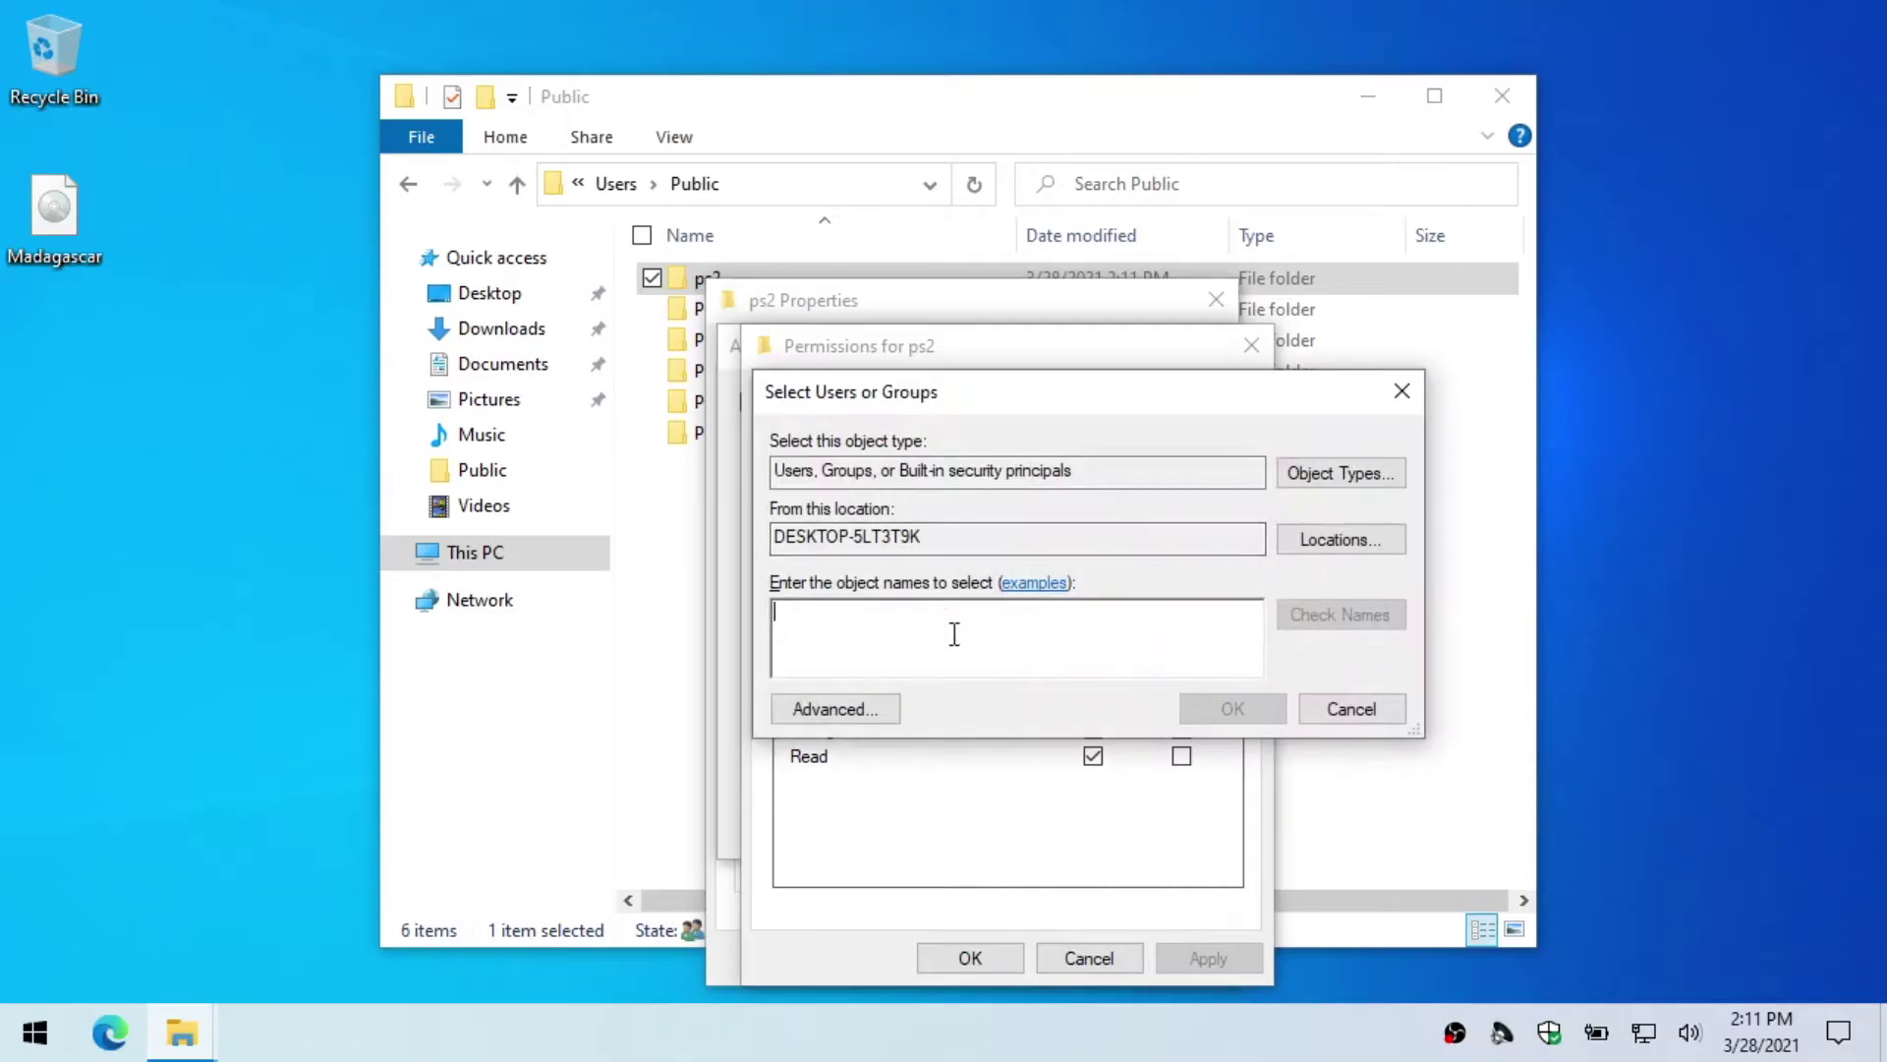
pyautogui.write('ps2')
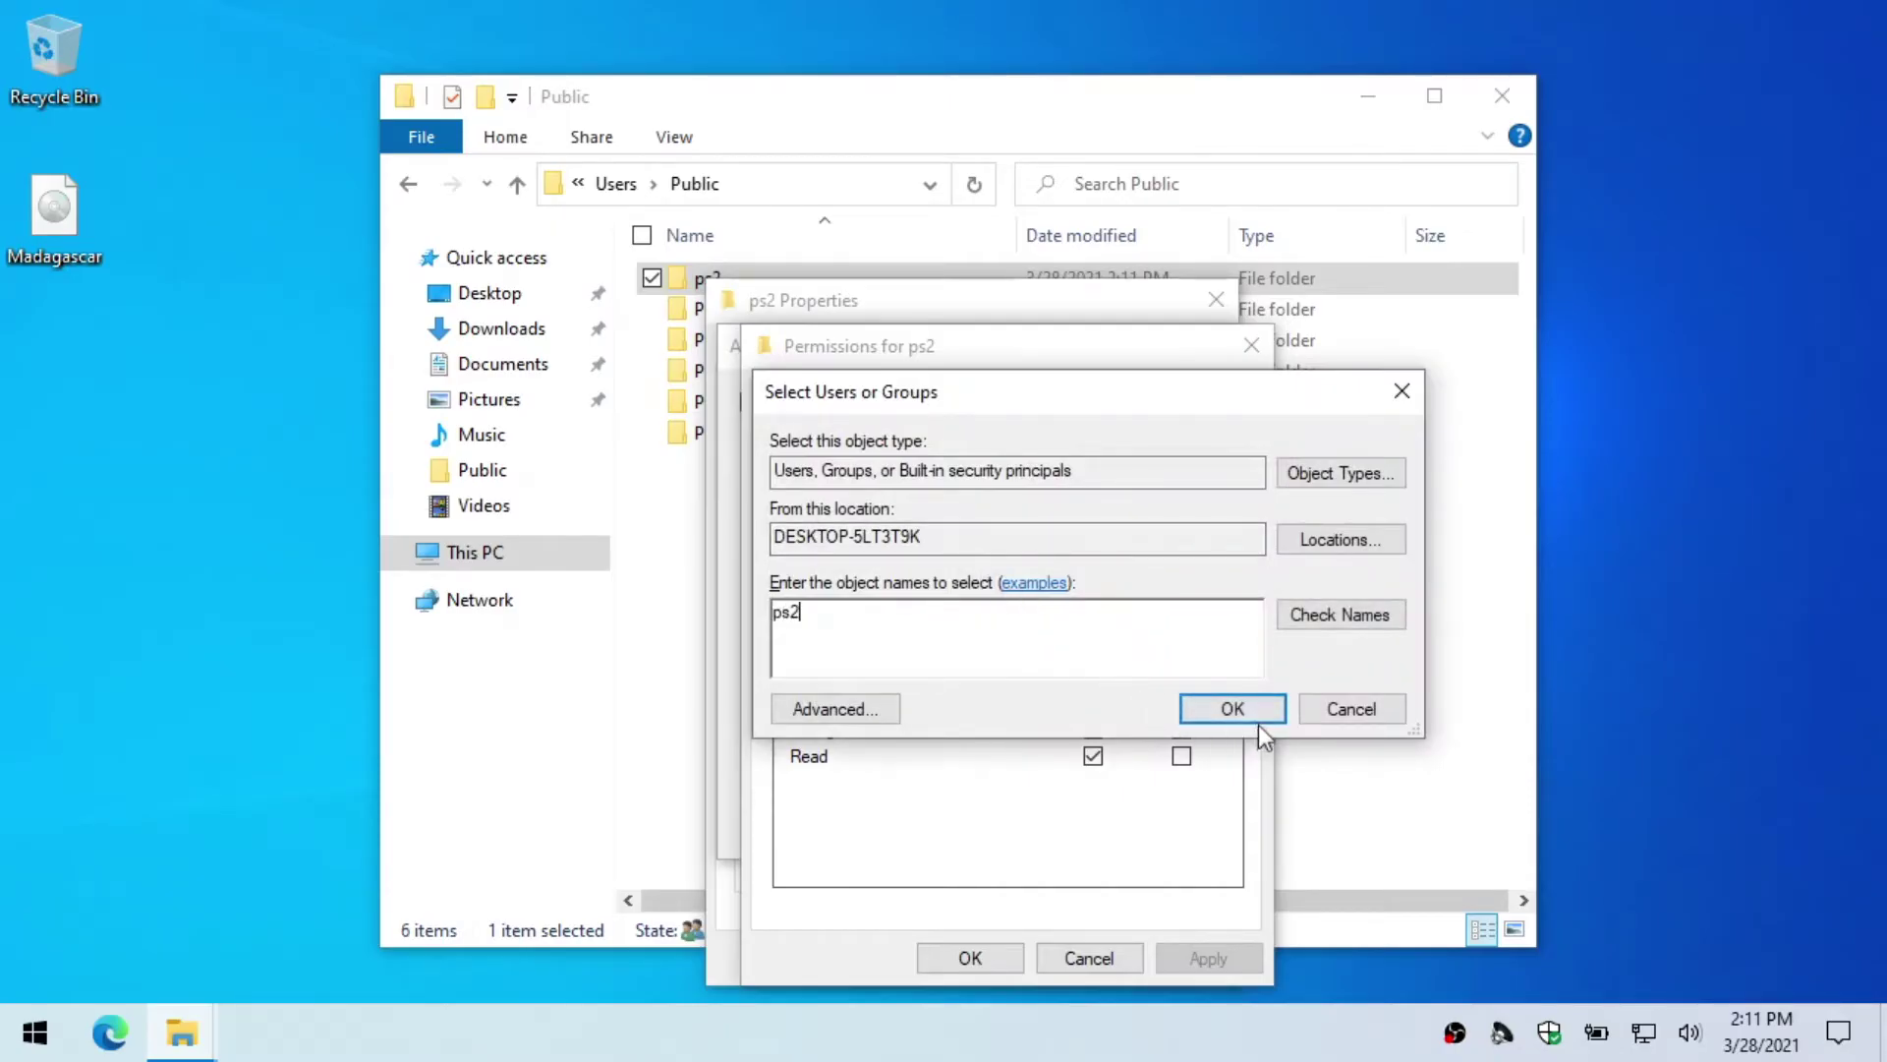
pyautogui.click(1257, 719)
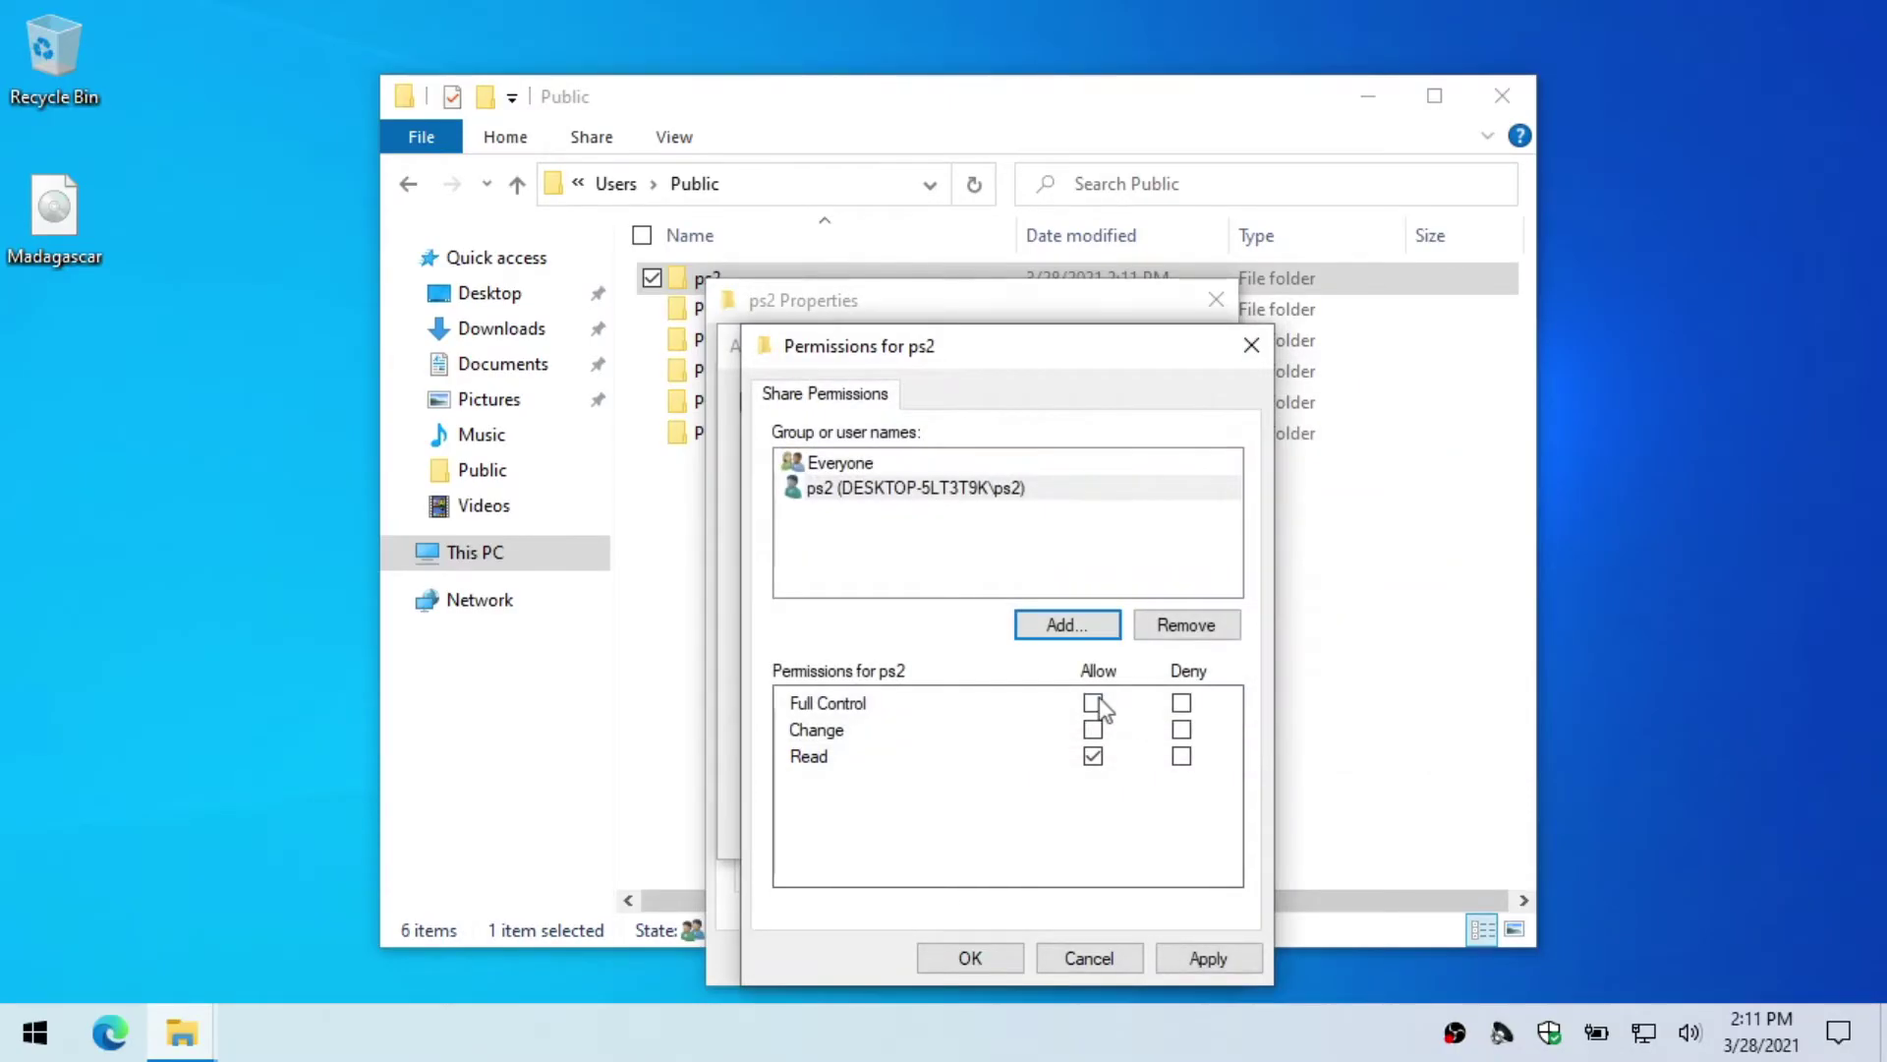
pyautogui.click(1093, 702)
pyautogui.click(1207, 958)
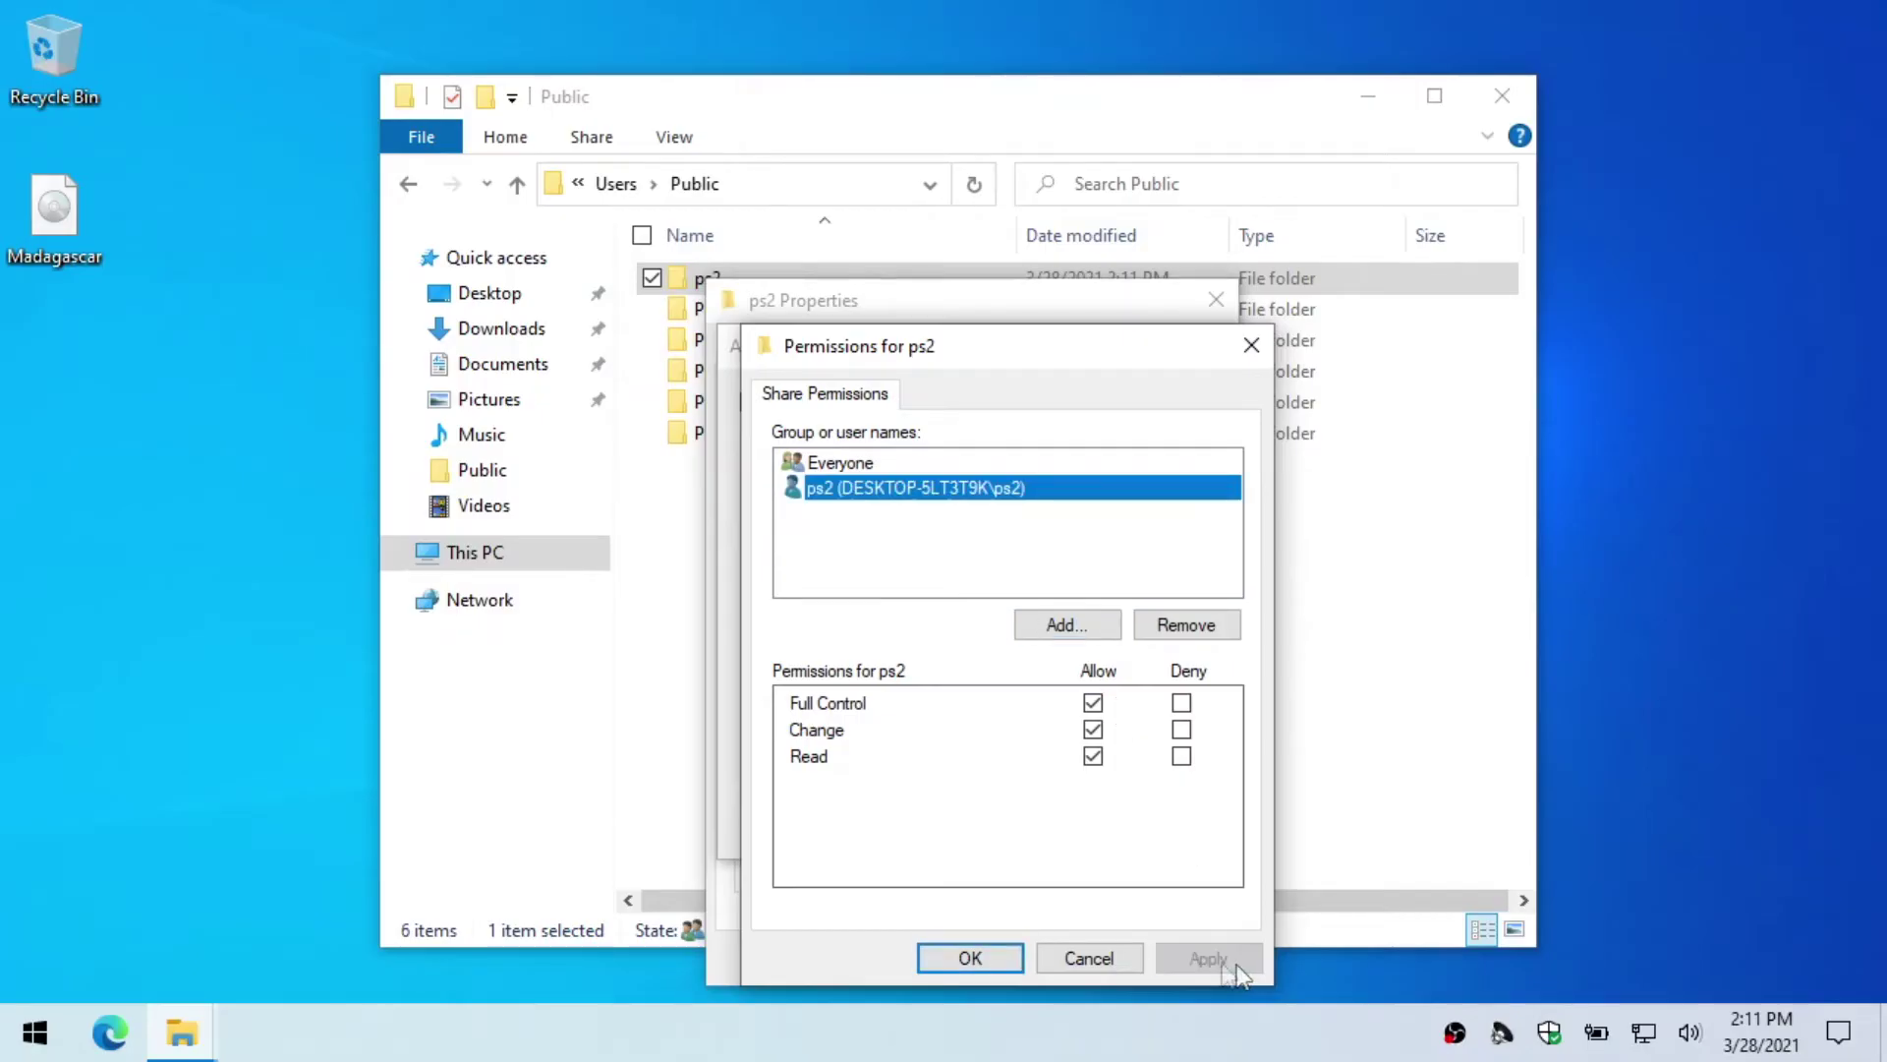
pyautogui.click(983, 959)
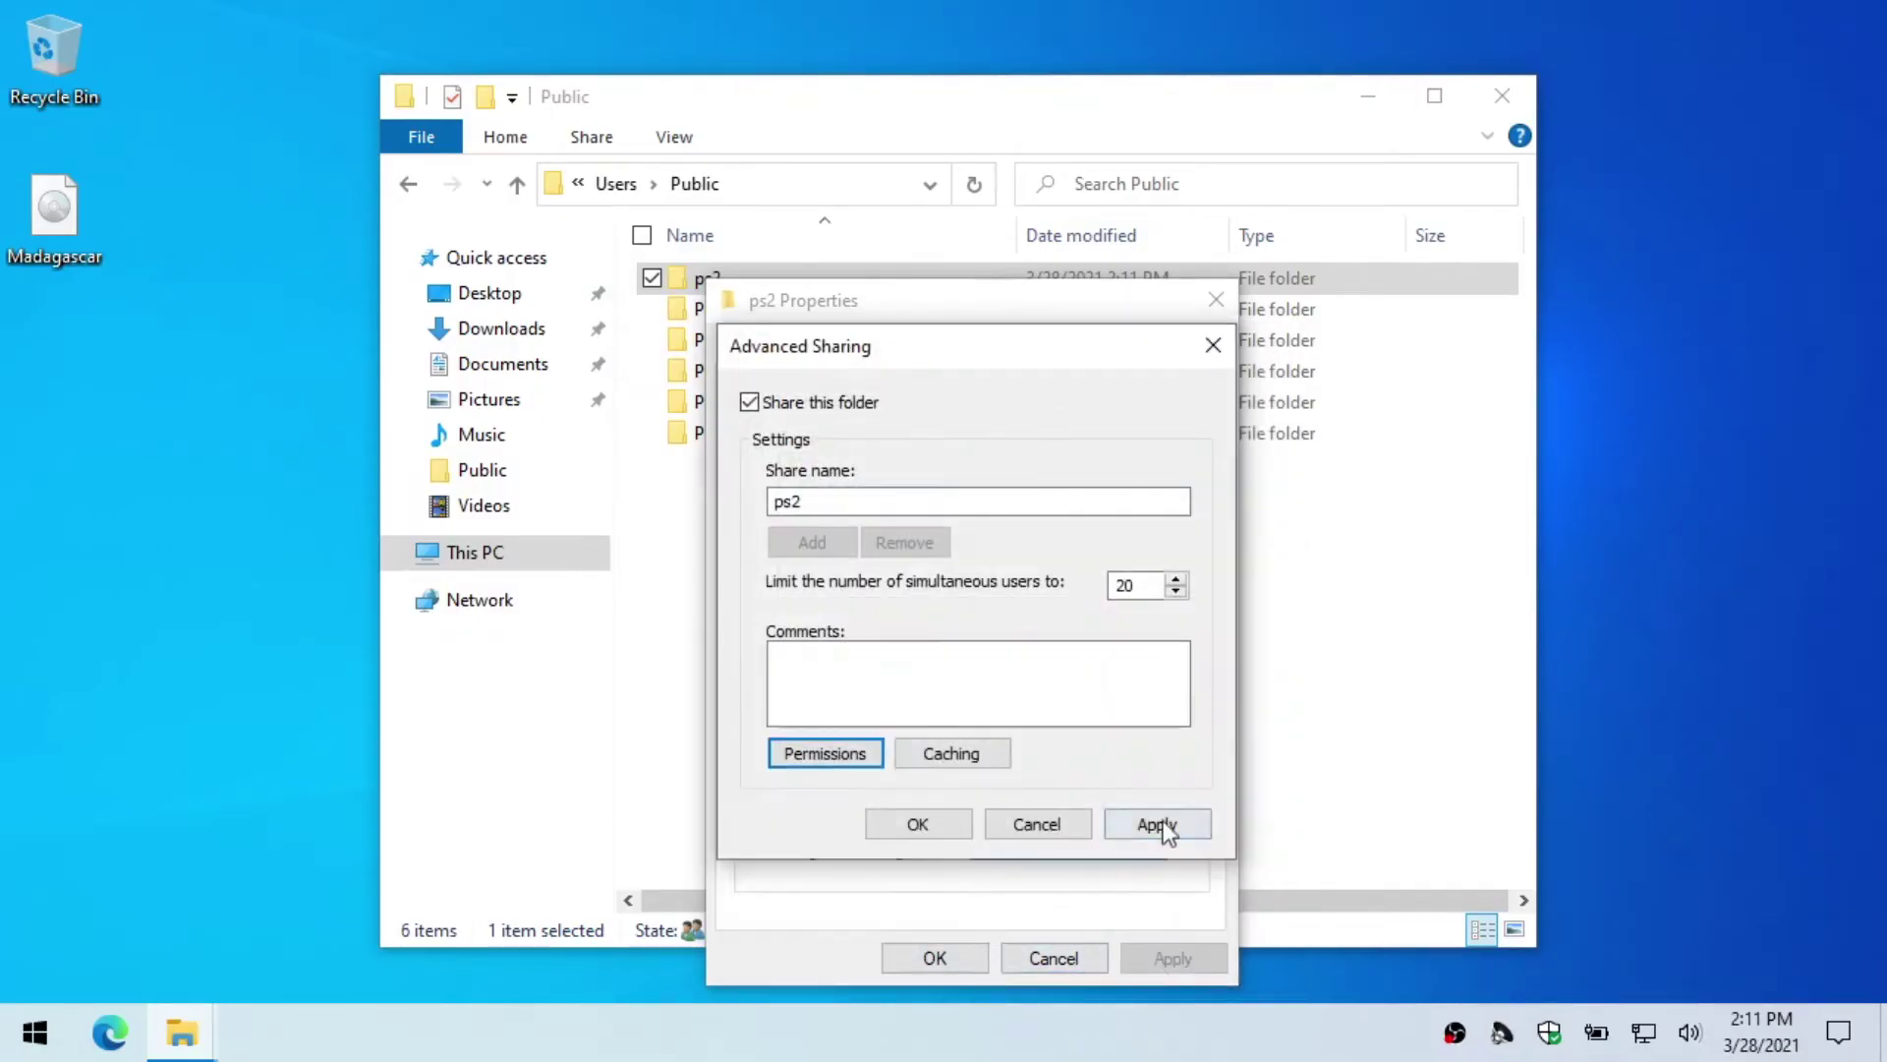
pyautogui.click(1160, 825)
pyautogui.click(918, 824)
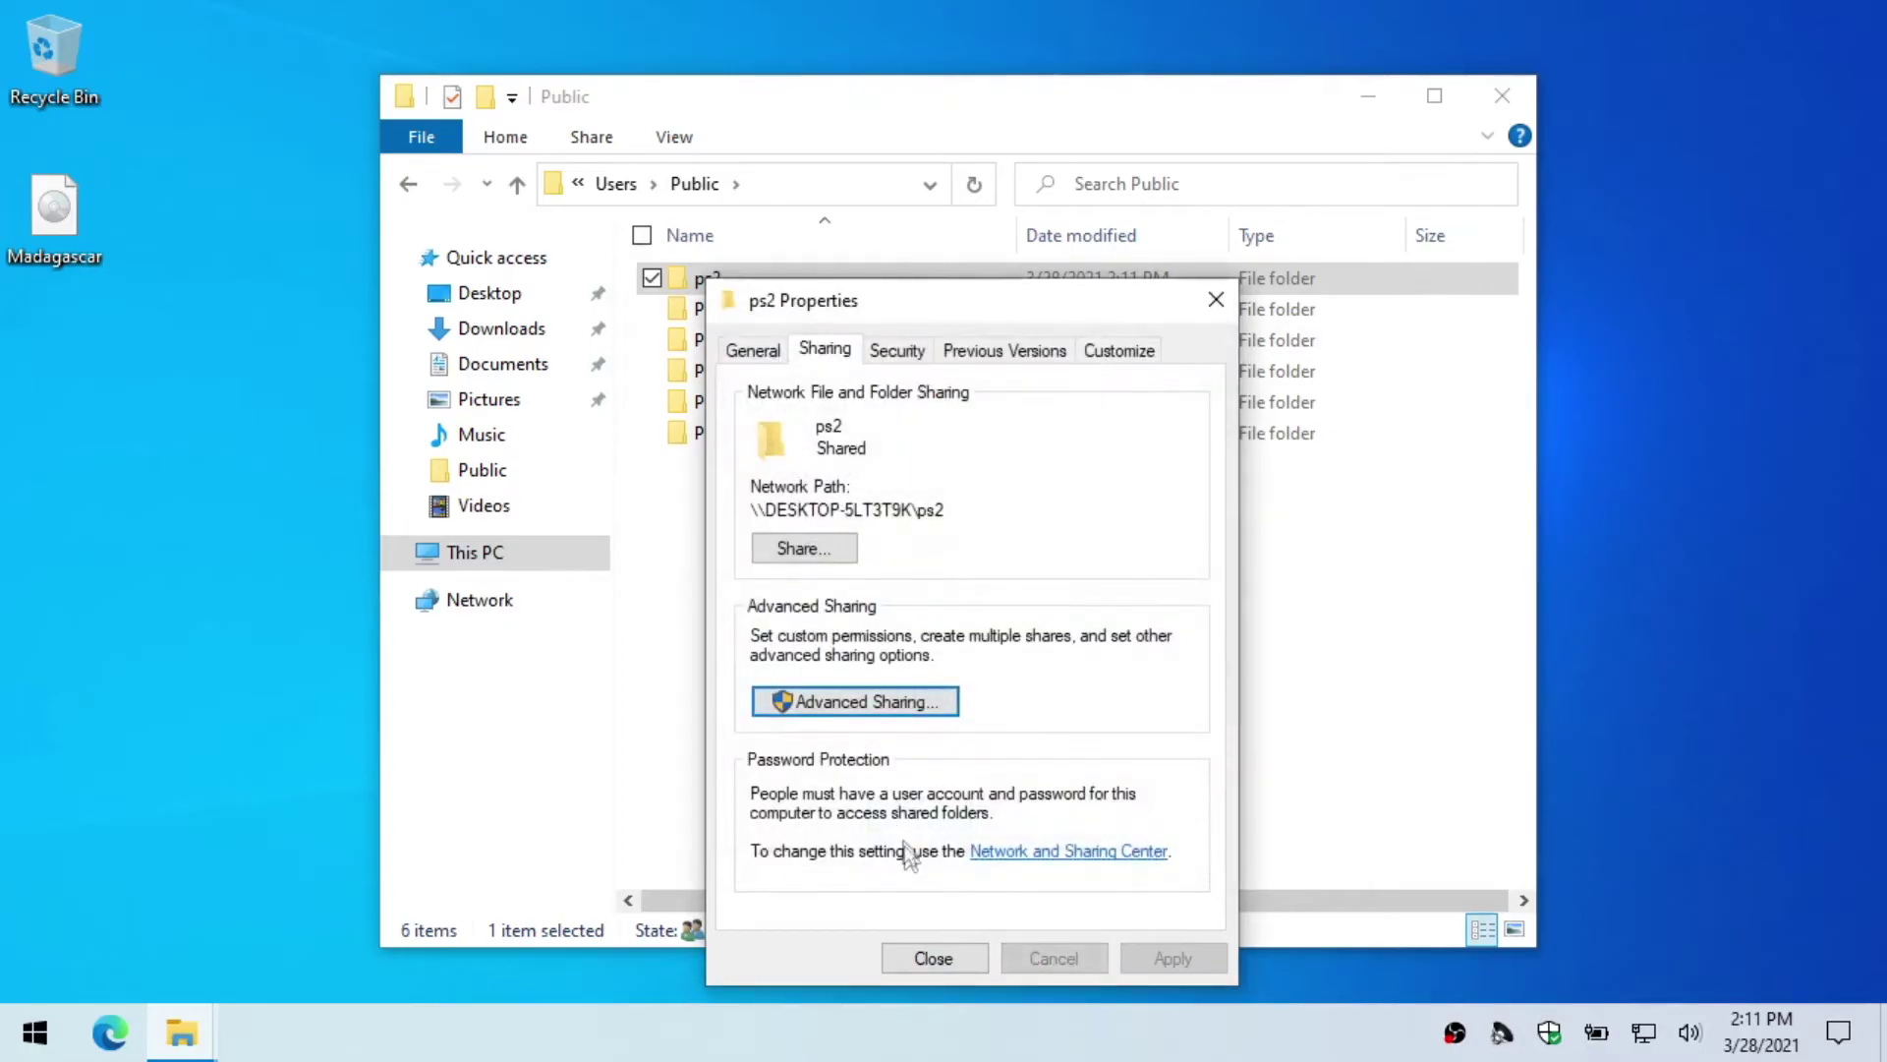
pyautogui.click(934, 958)
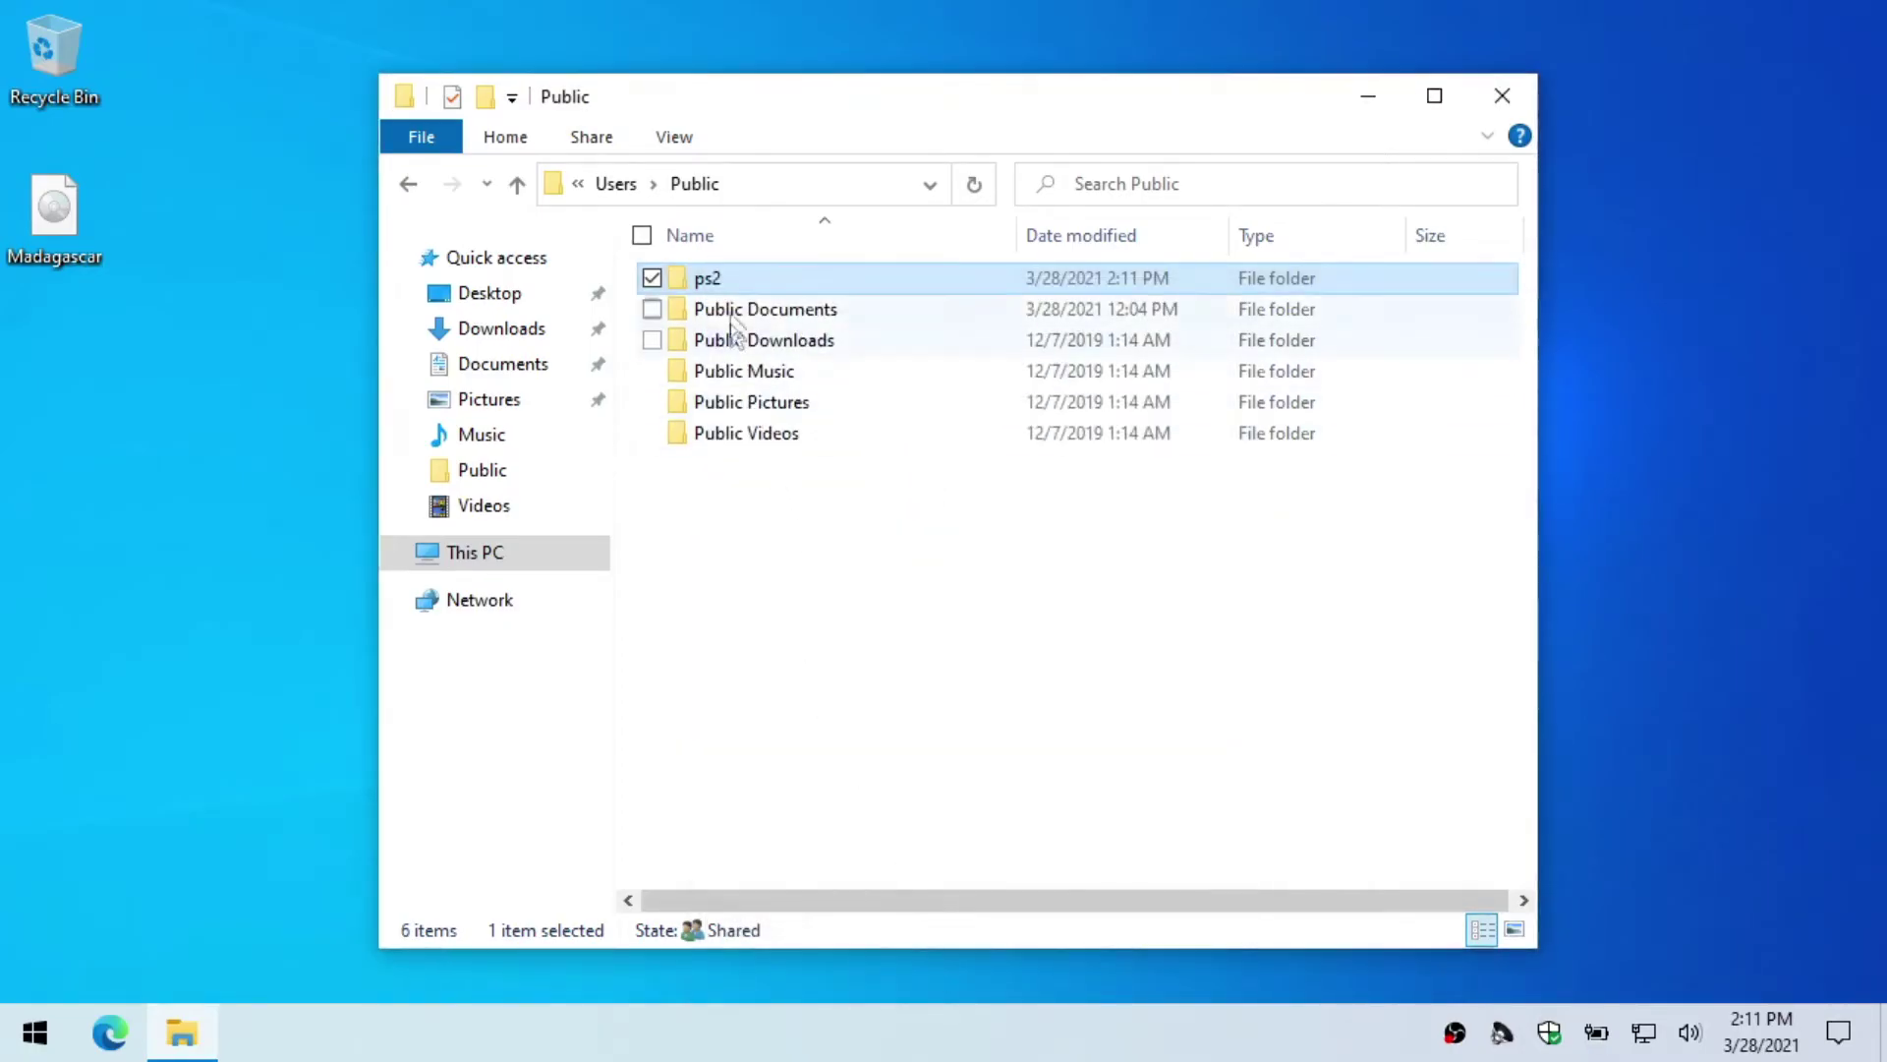
# Step: Create a subfolder named DVD inside the ps2 folder
pyautogui.doubleClick(710, 280)
pyautogui.rightClick(741, 350)
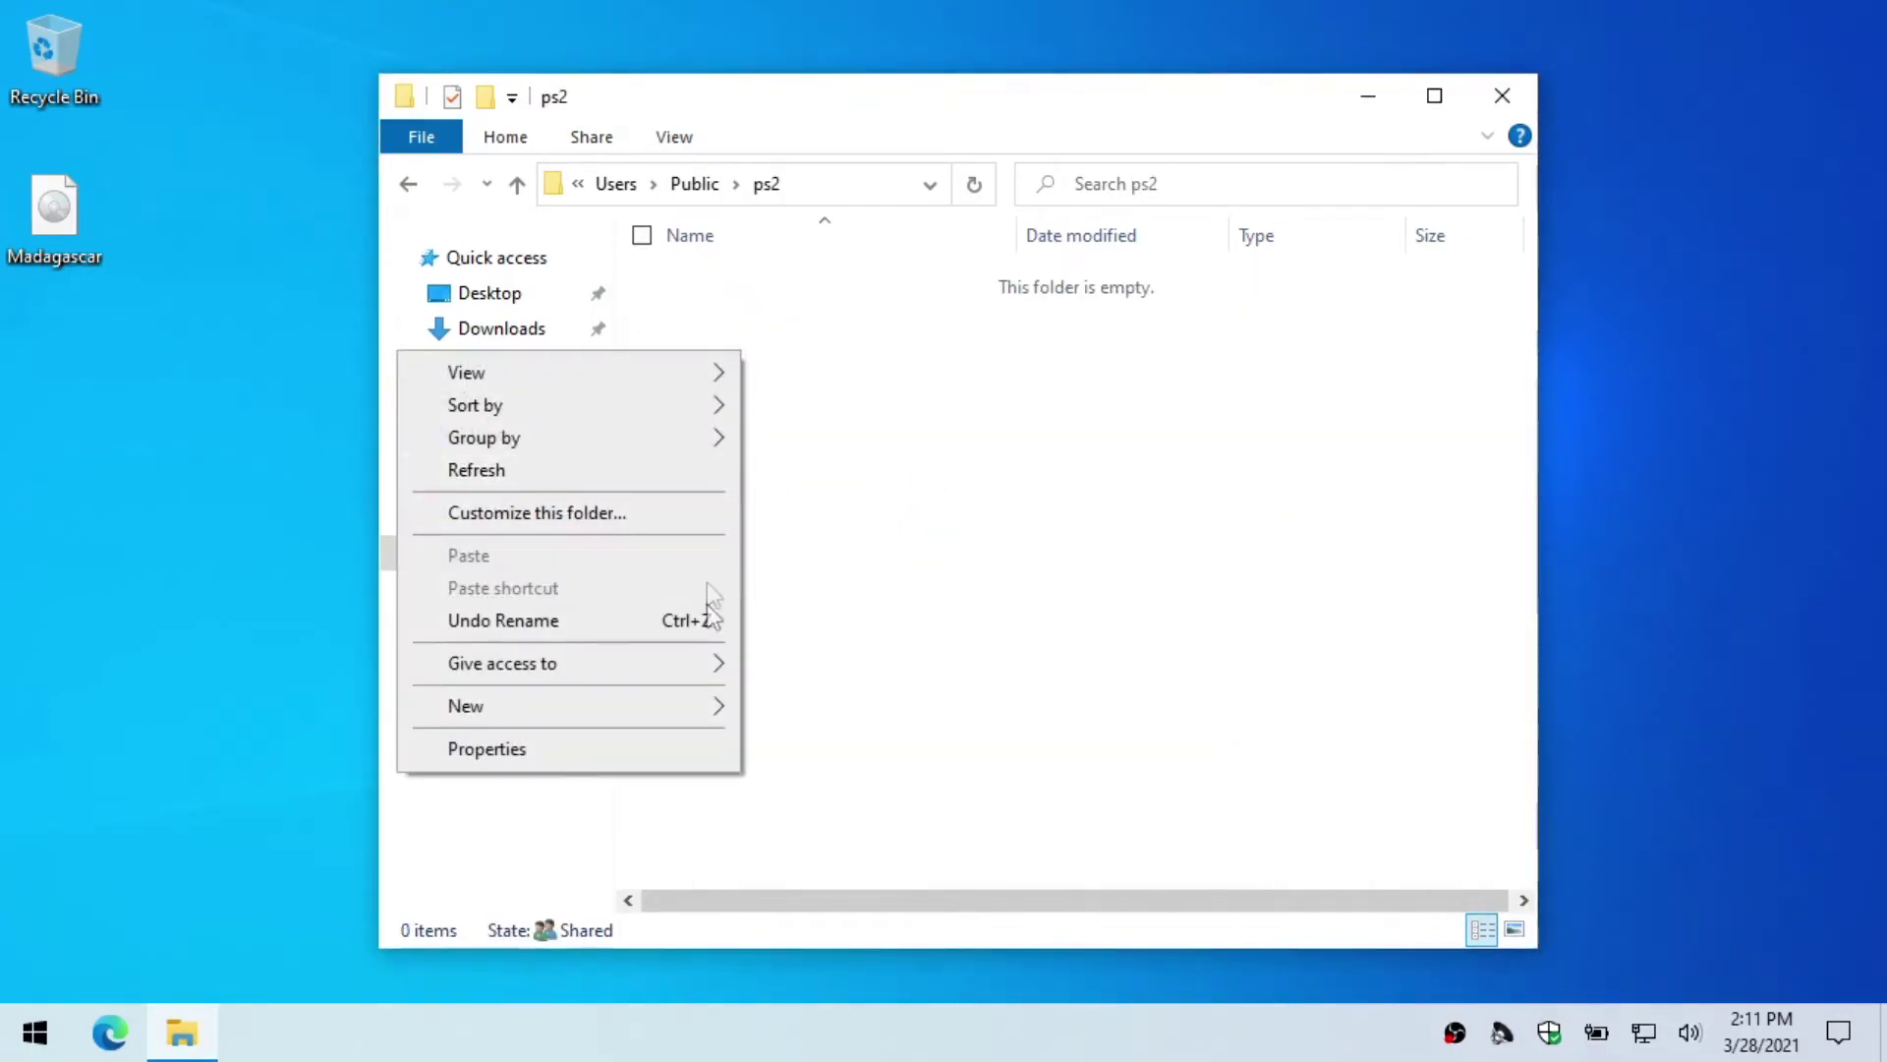
pyautogui.moveTo(708, 706)
pyautogui.click(812, 722)
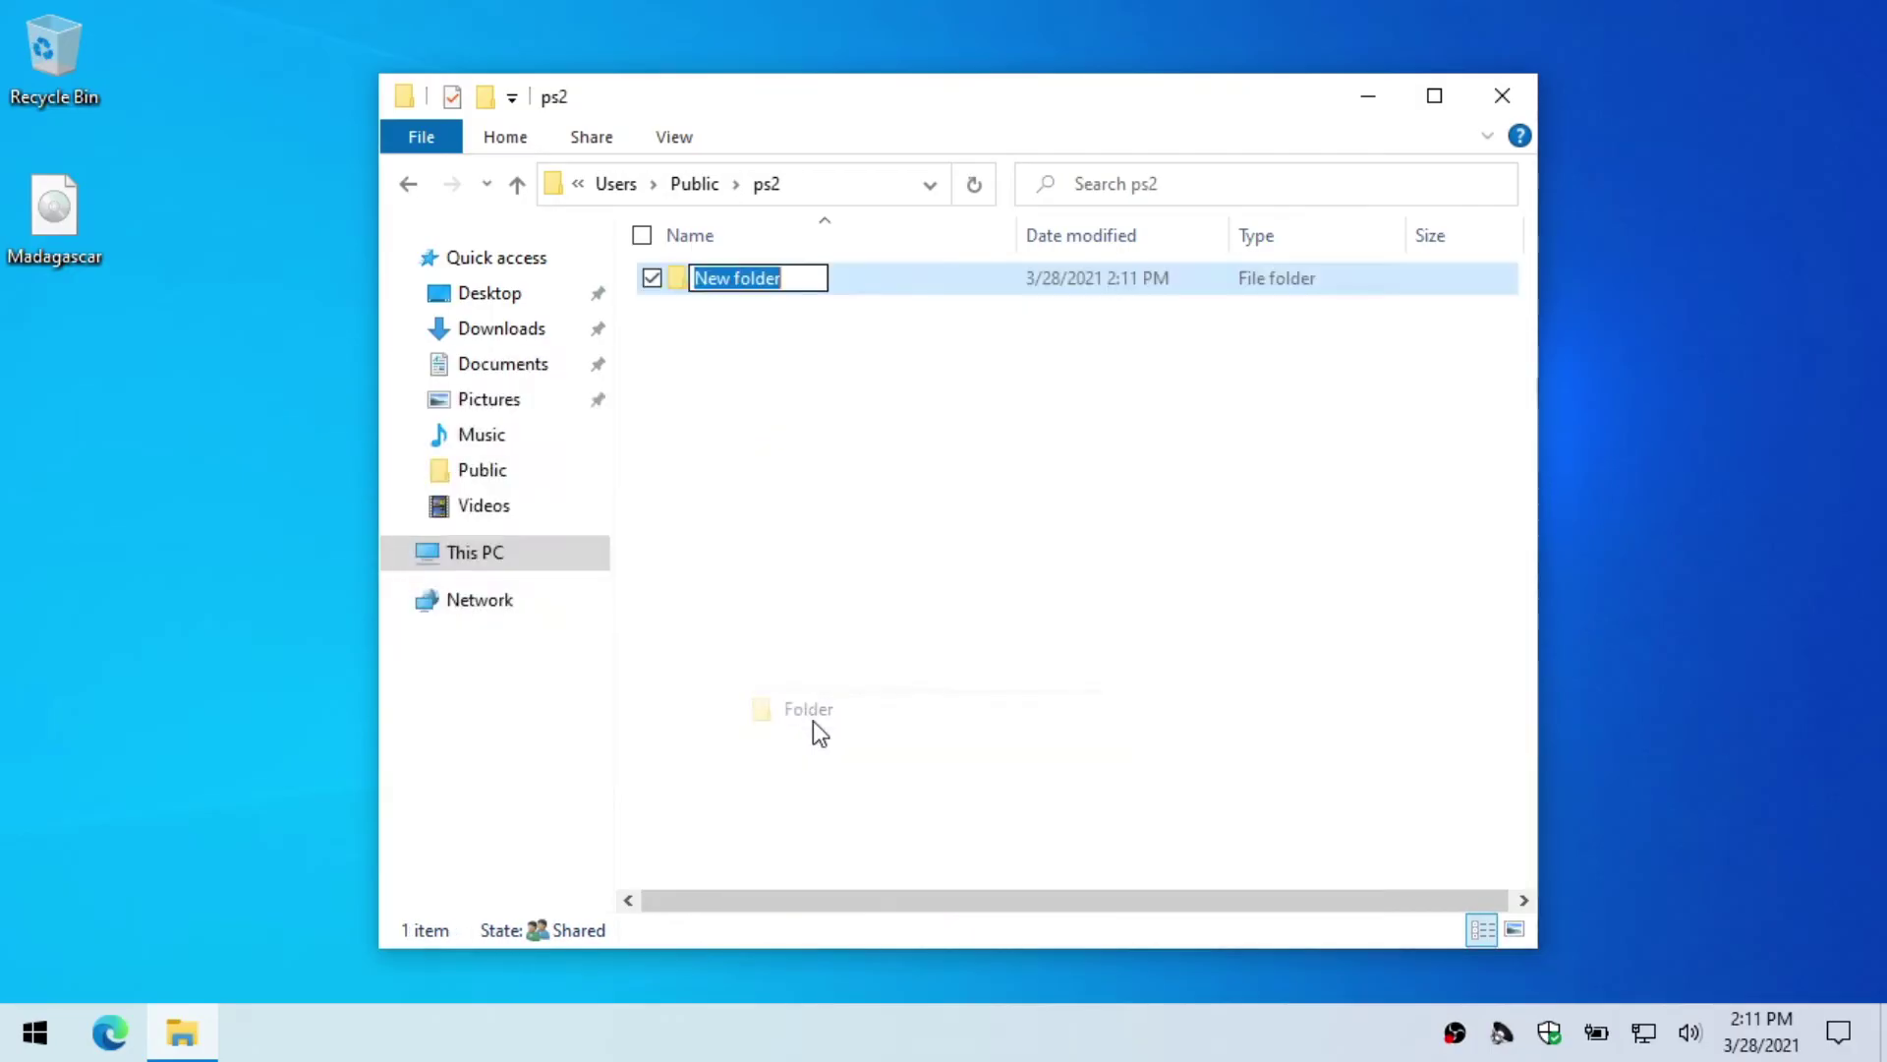
pyautogui.write('DVD')
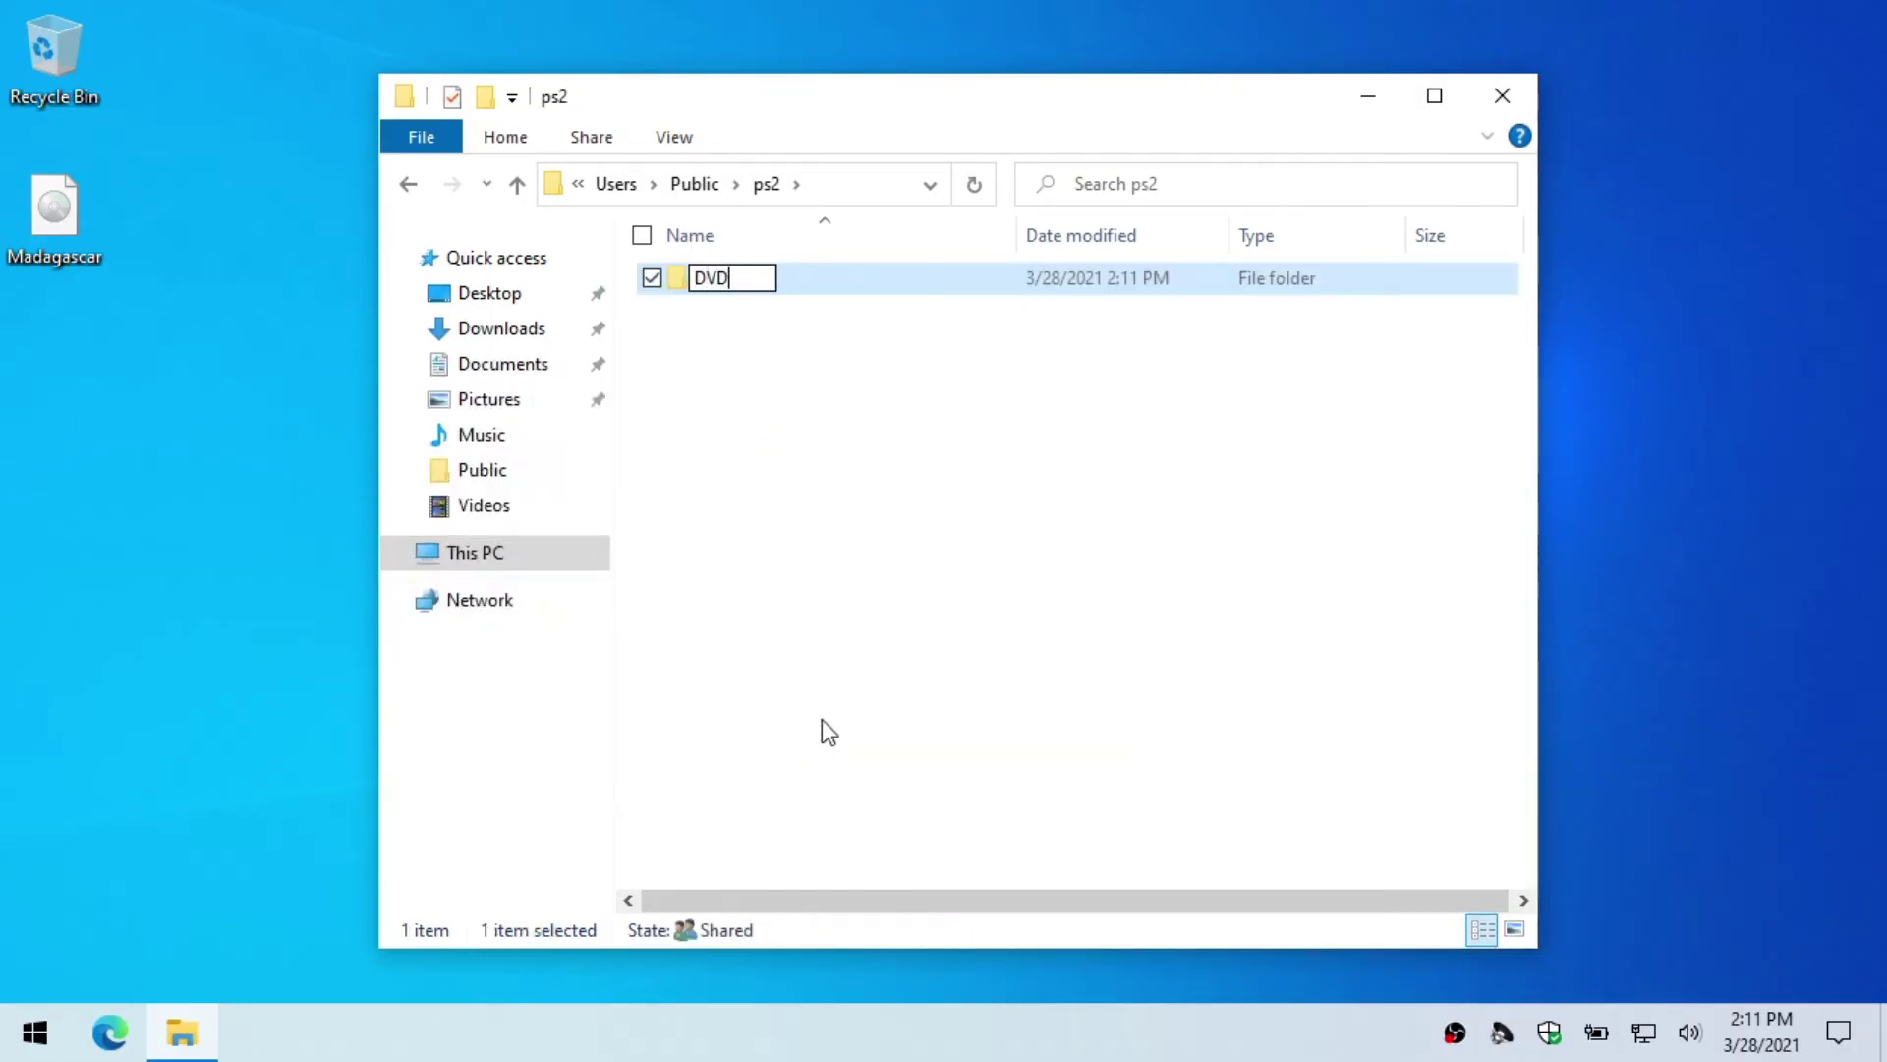
pyautogui.click(828, 763)
# Step: Move the Madagascar disc image from the desktop into DVD and verify it's there
pyautogui.moveTo(45, 216); pyautogui.dragTo(710, 277)
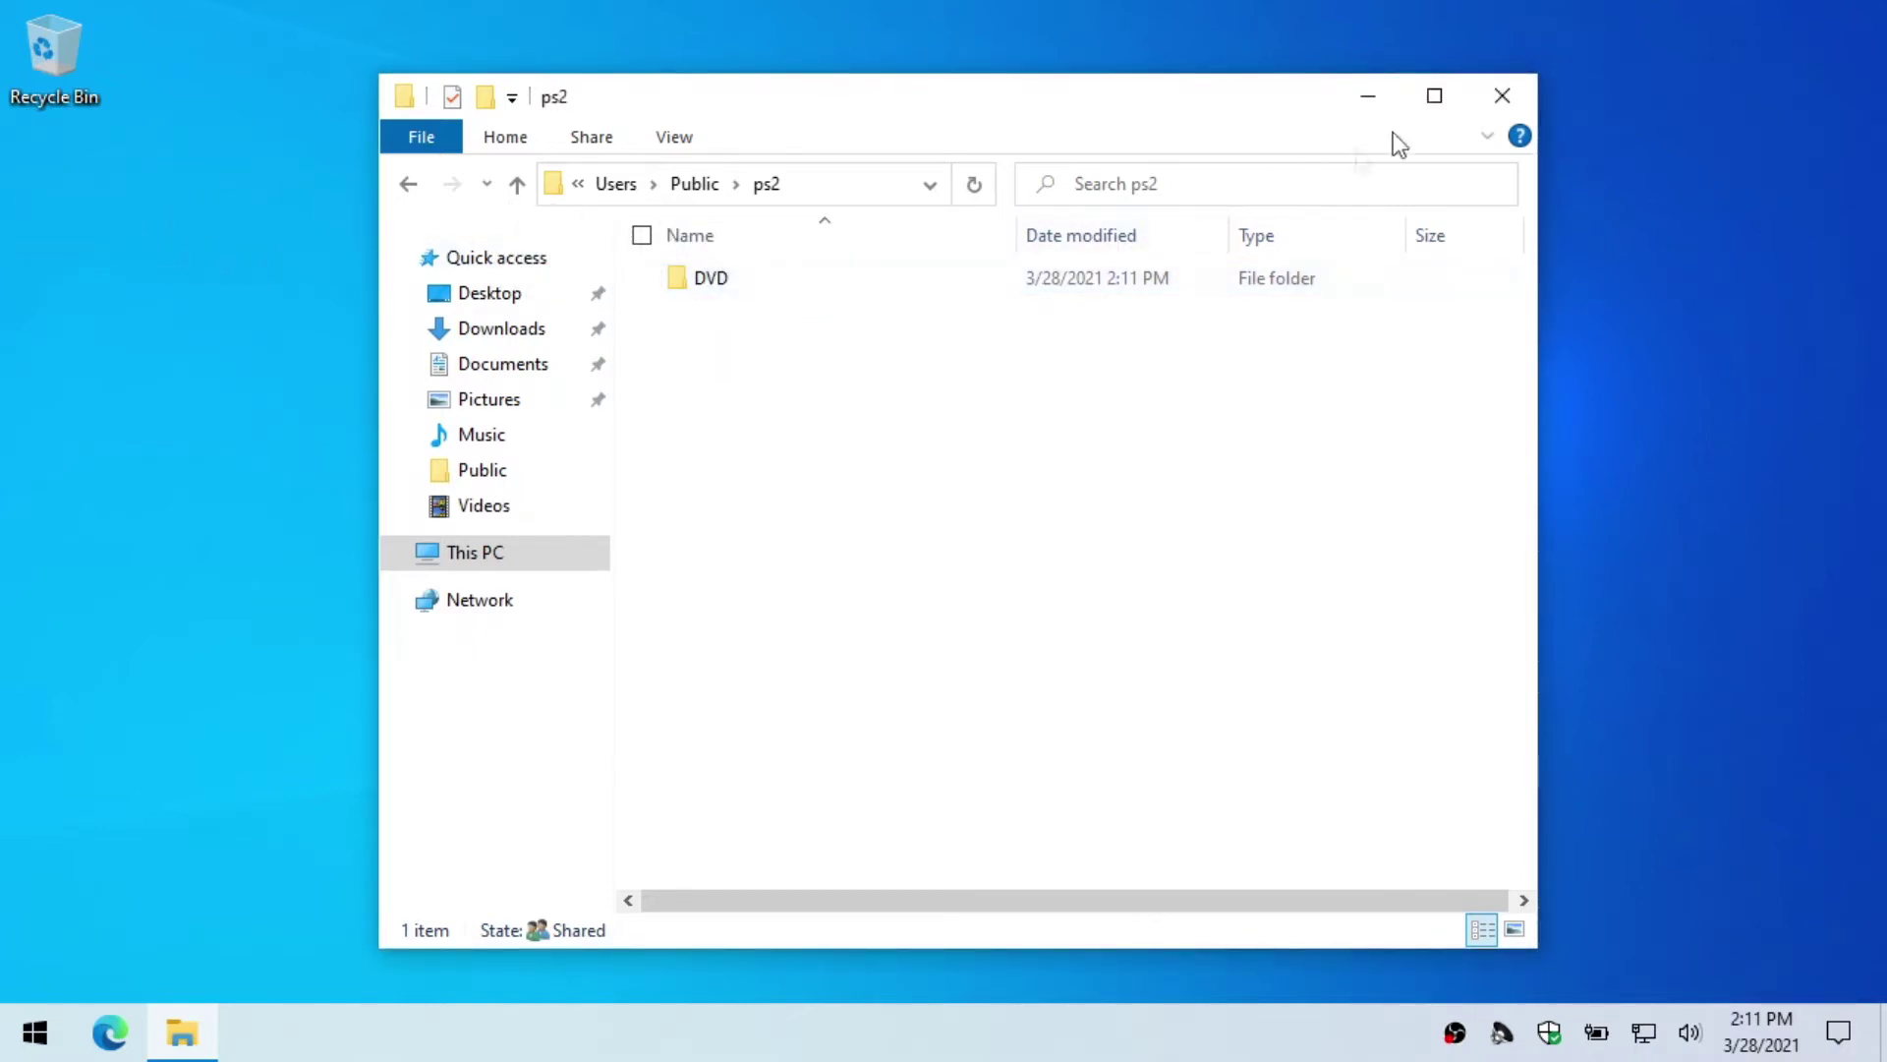
pyautogui.doubleClick(715, 290)
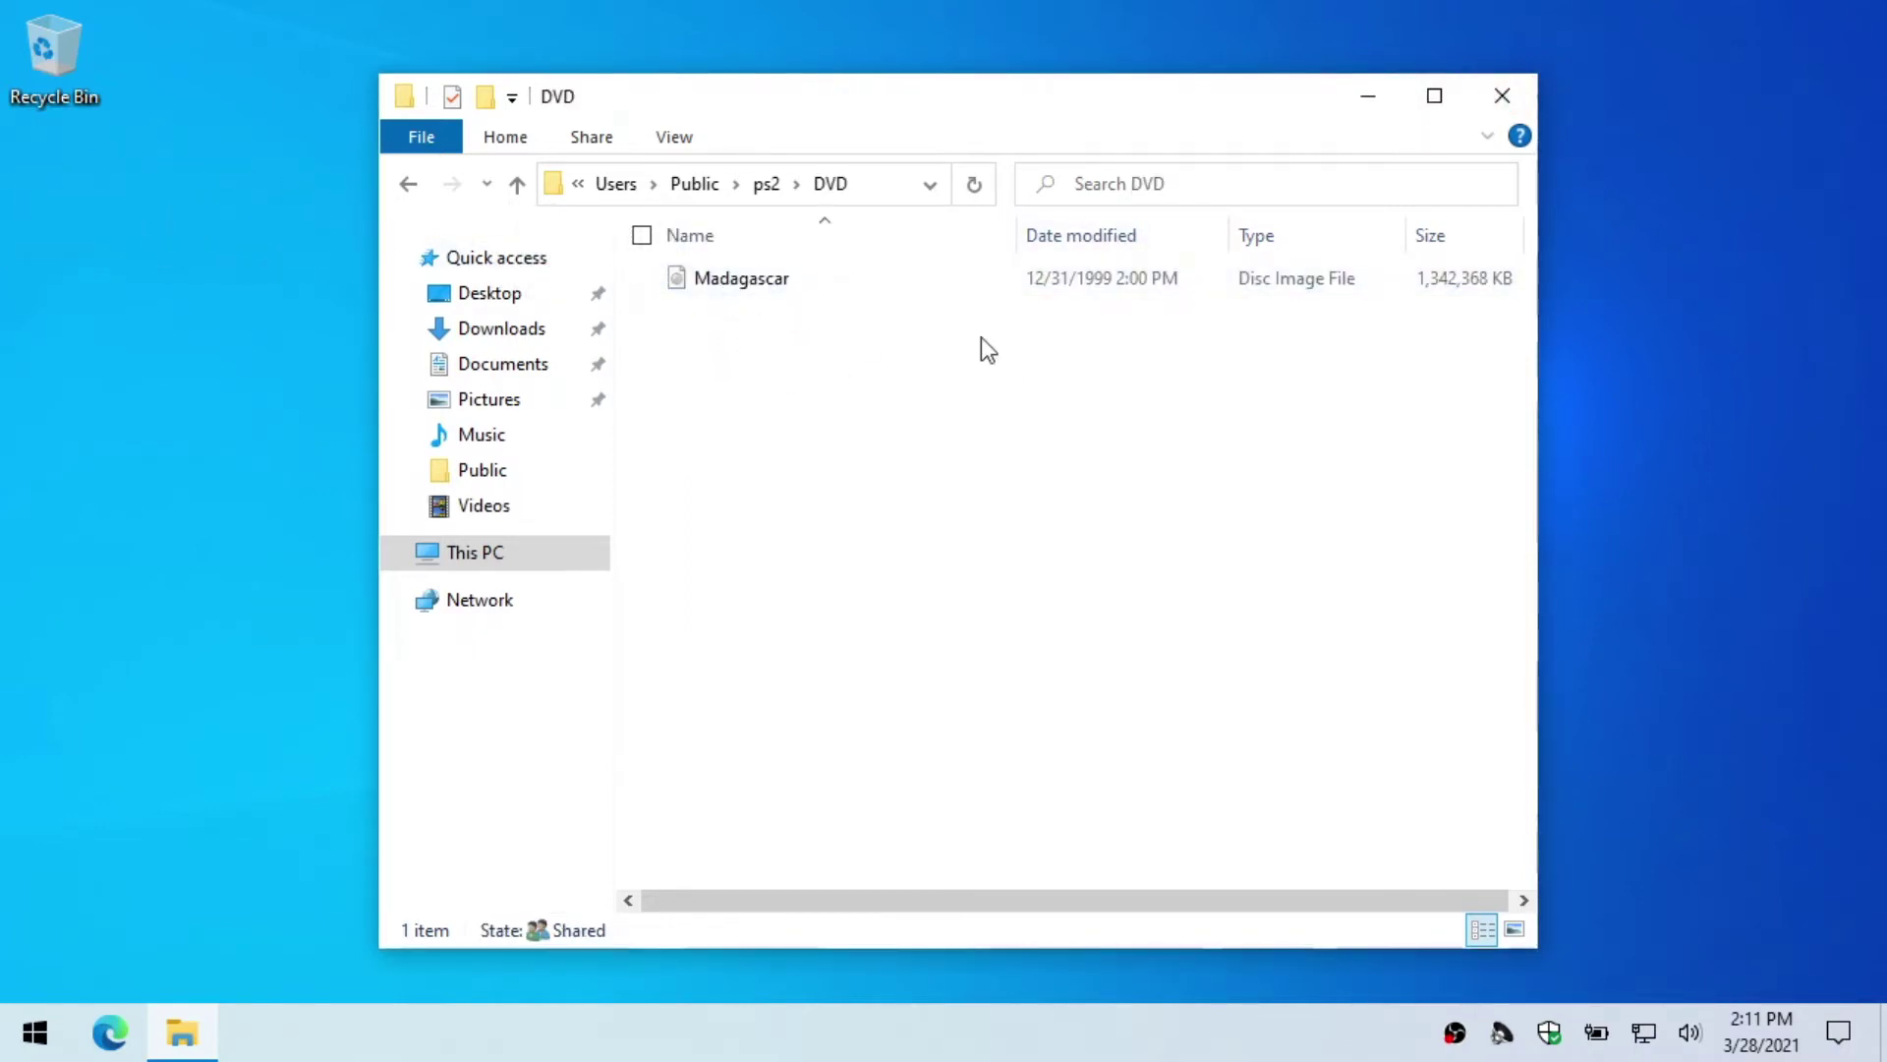
pyautogui.click(1502, 96)
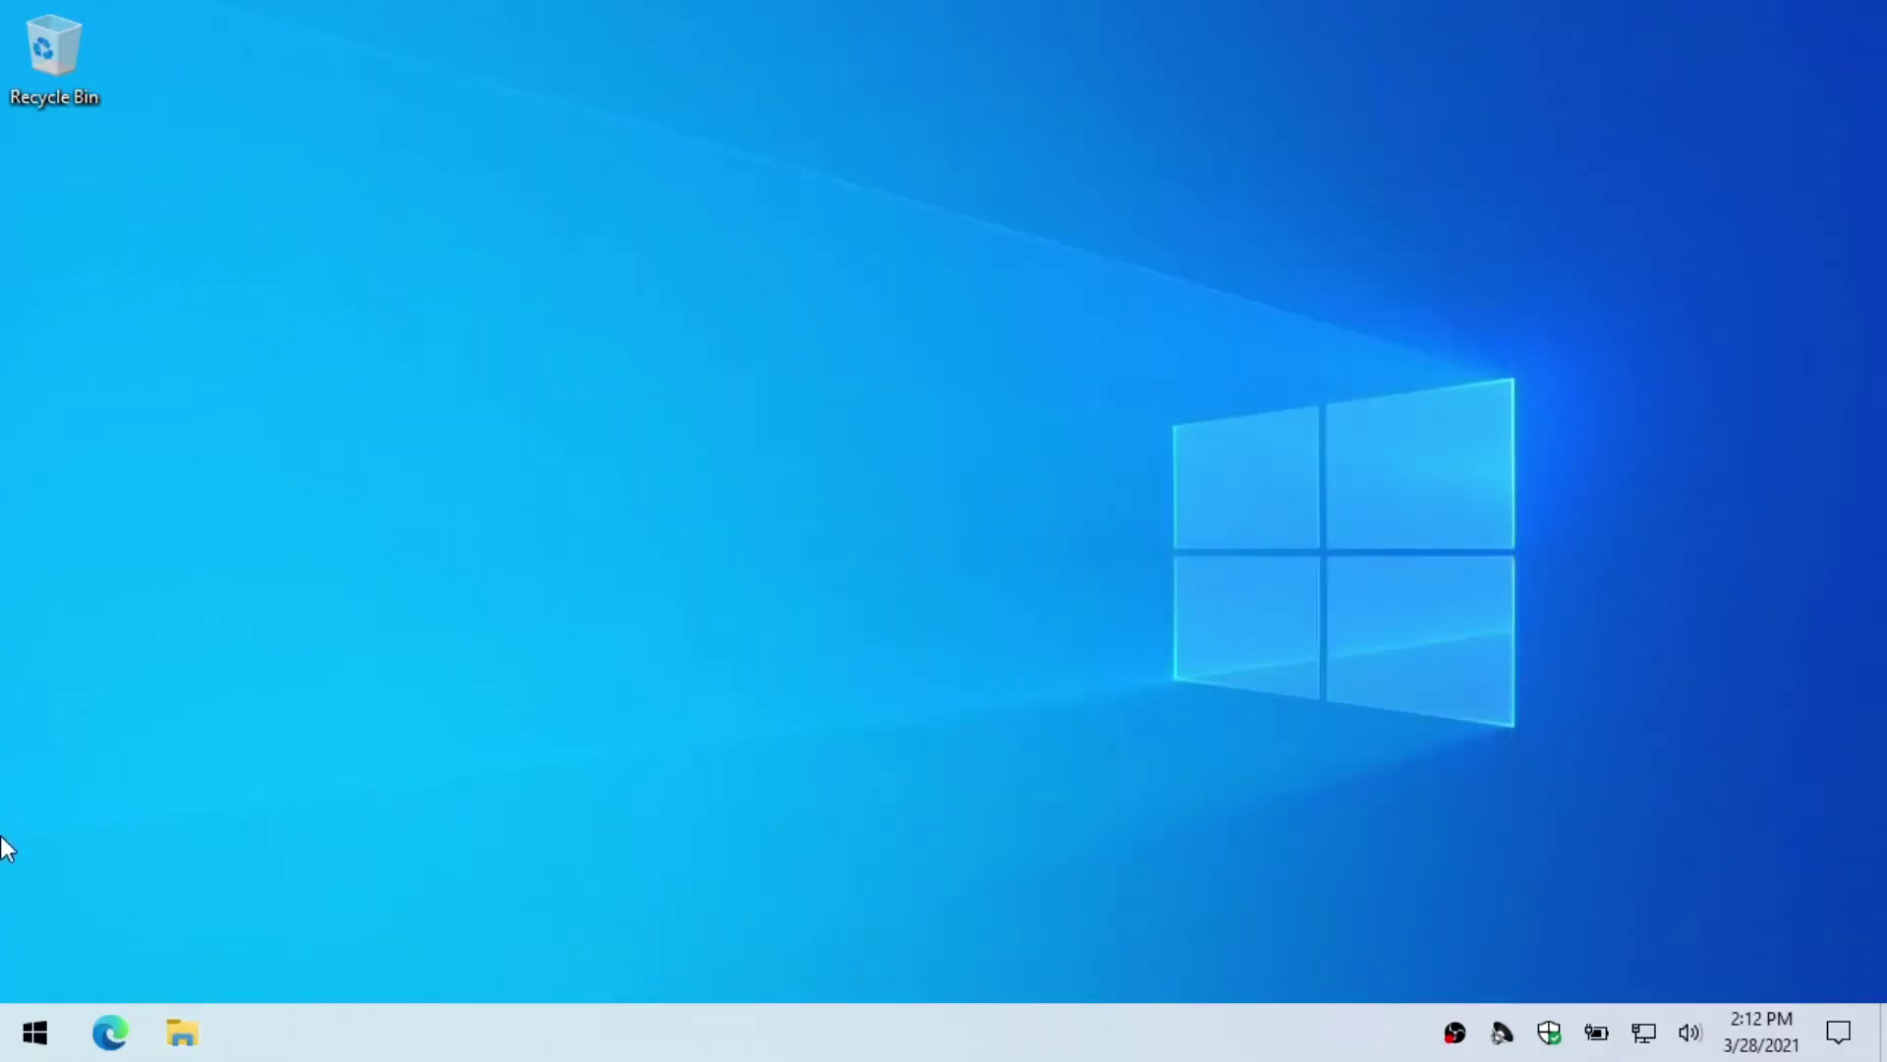
# Step: Open the Ethernet connection's properties in Settings to find the IPv4 address 192.168.1.160
pyautogui.click(14, 1032)
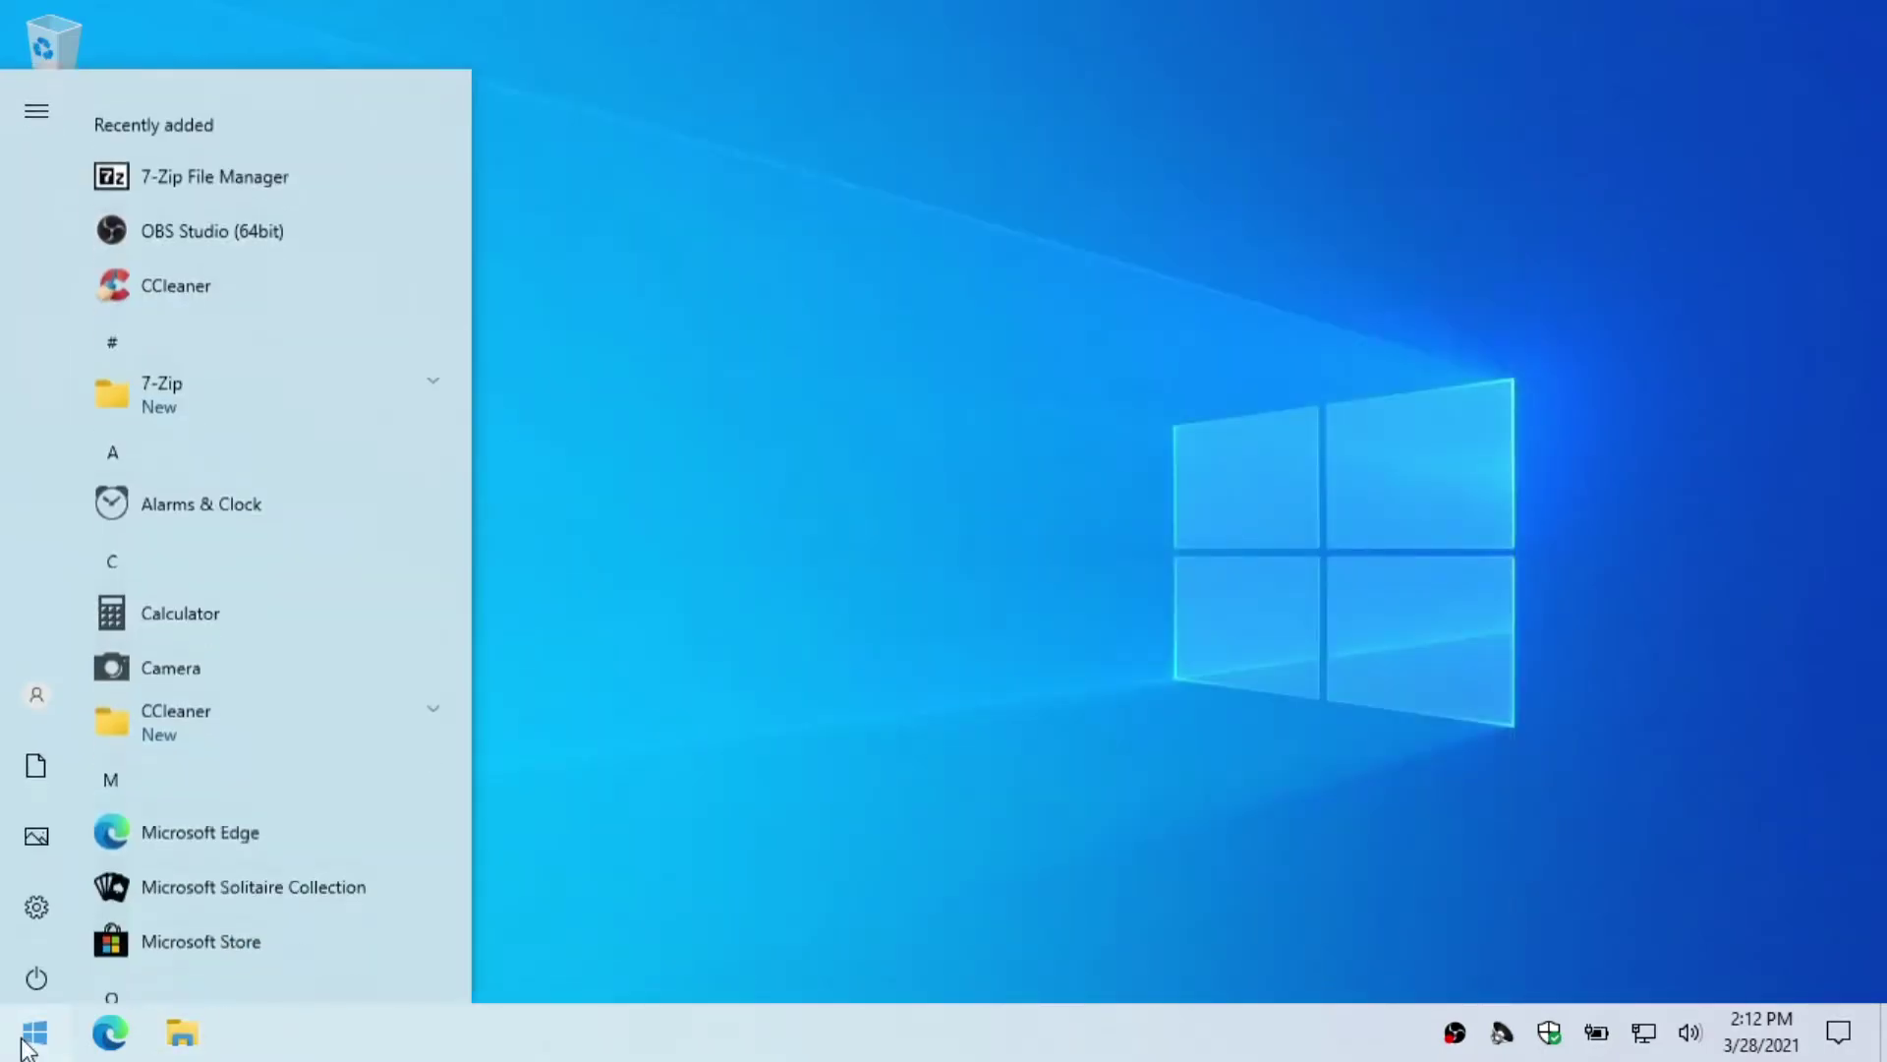
pyautogui.click(47, 893)
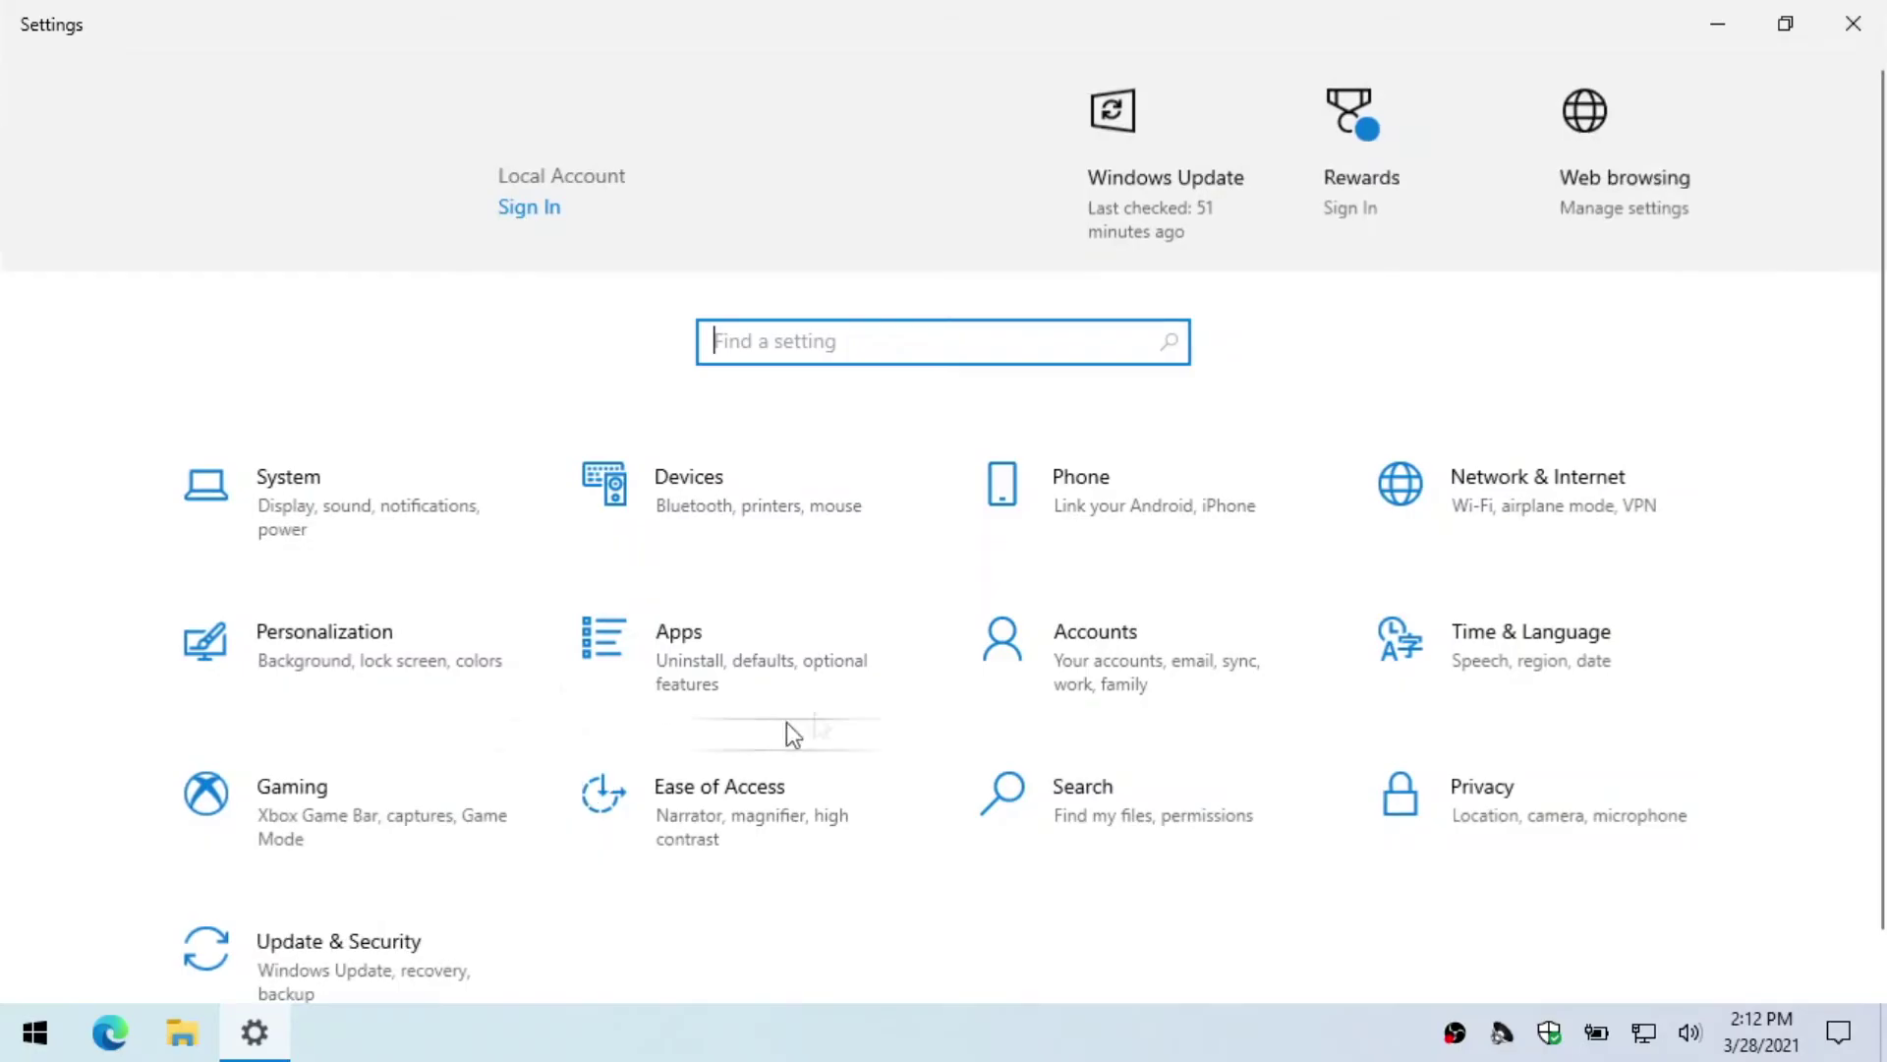
pyautogui.click(1579, 489)
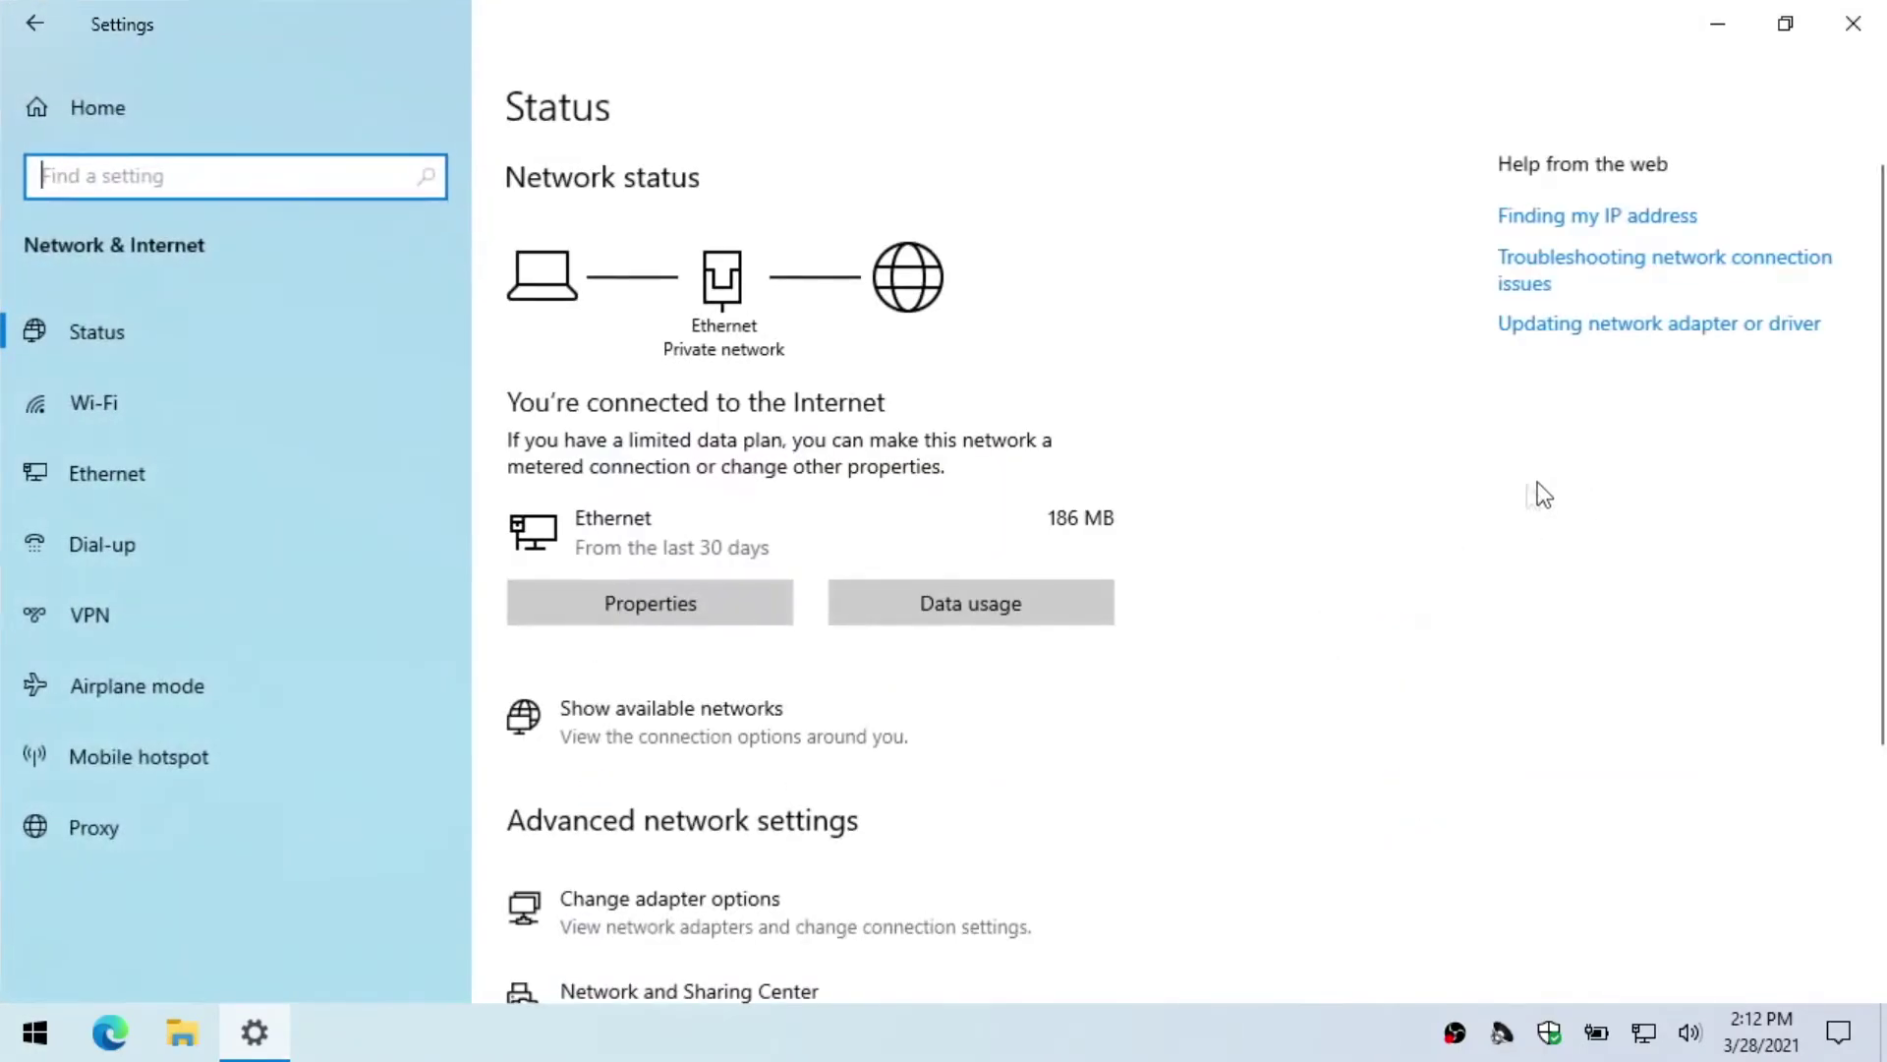
pyautogui.click(648, 606)
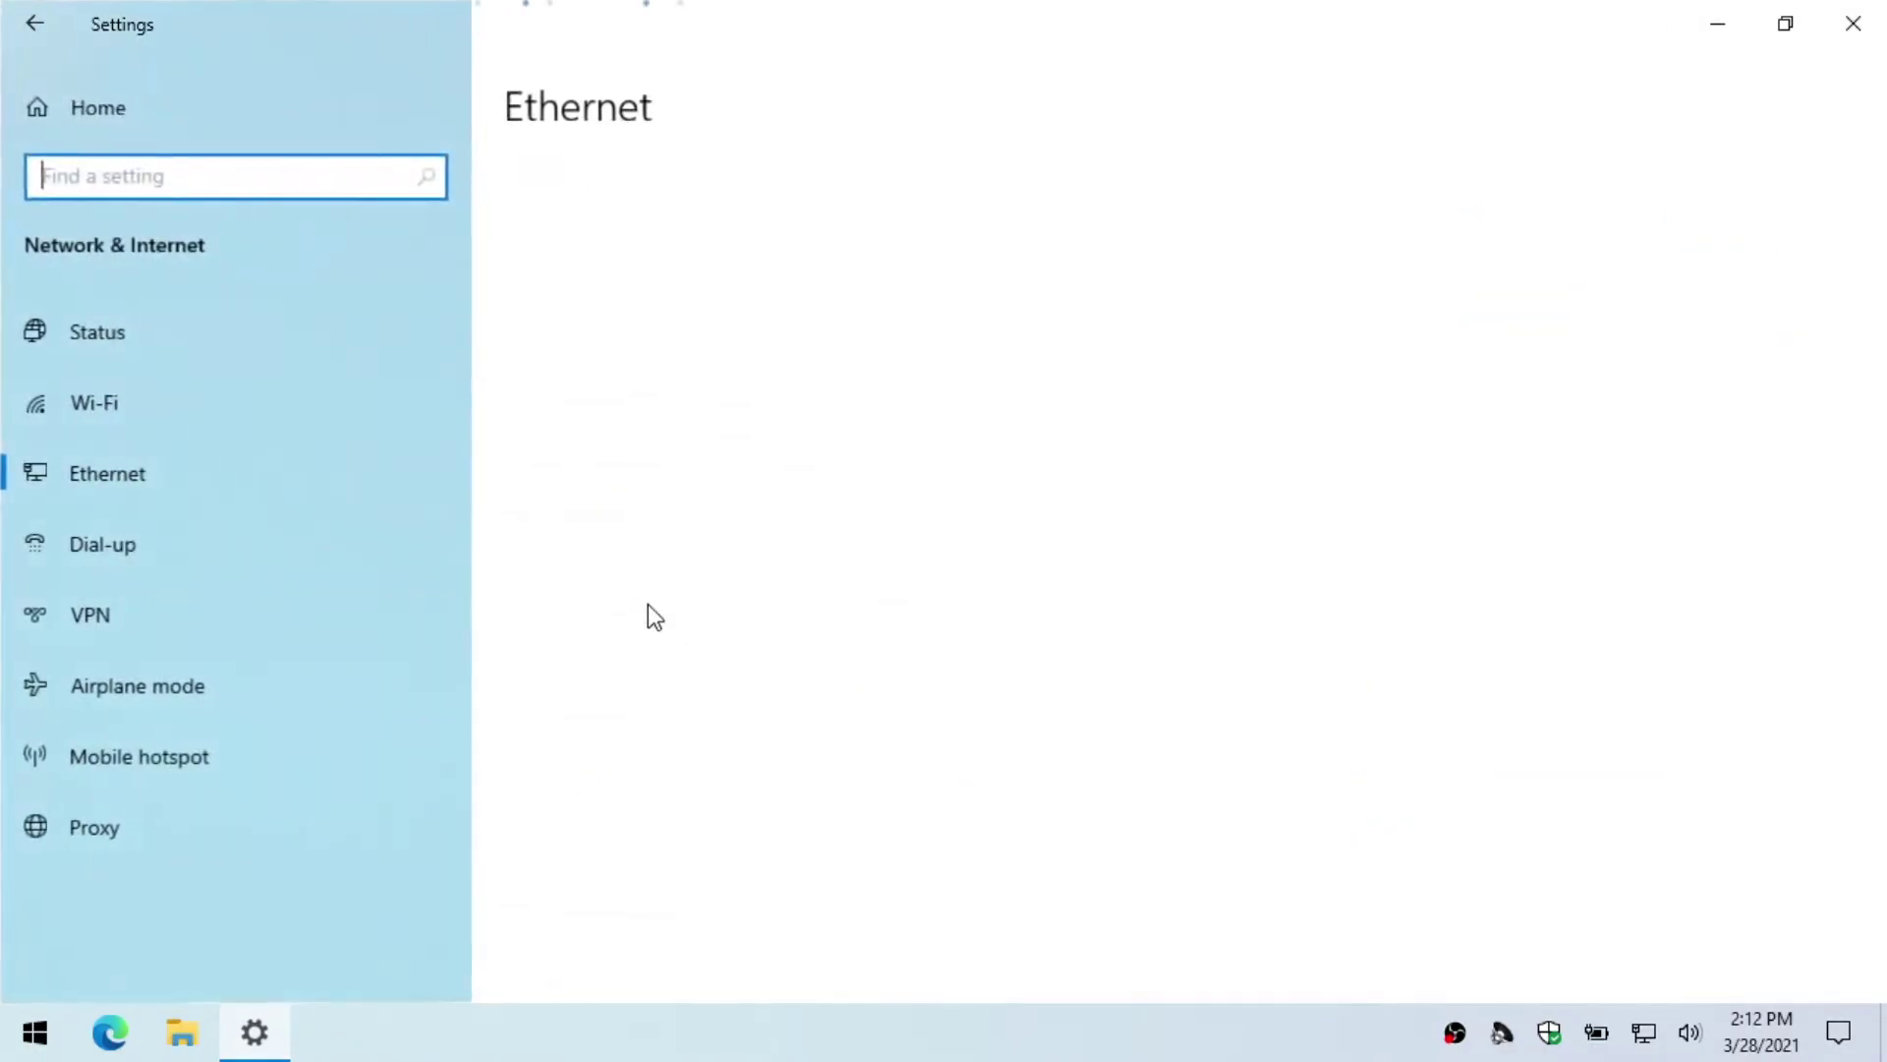
pyautogui.scroll(-8, 647, 604)
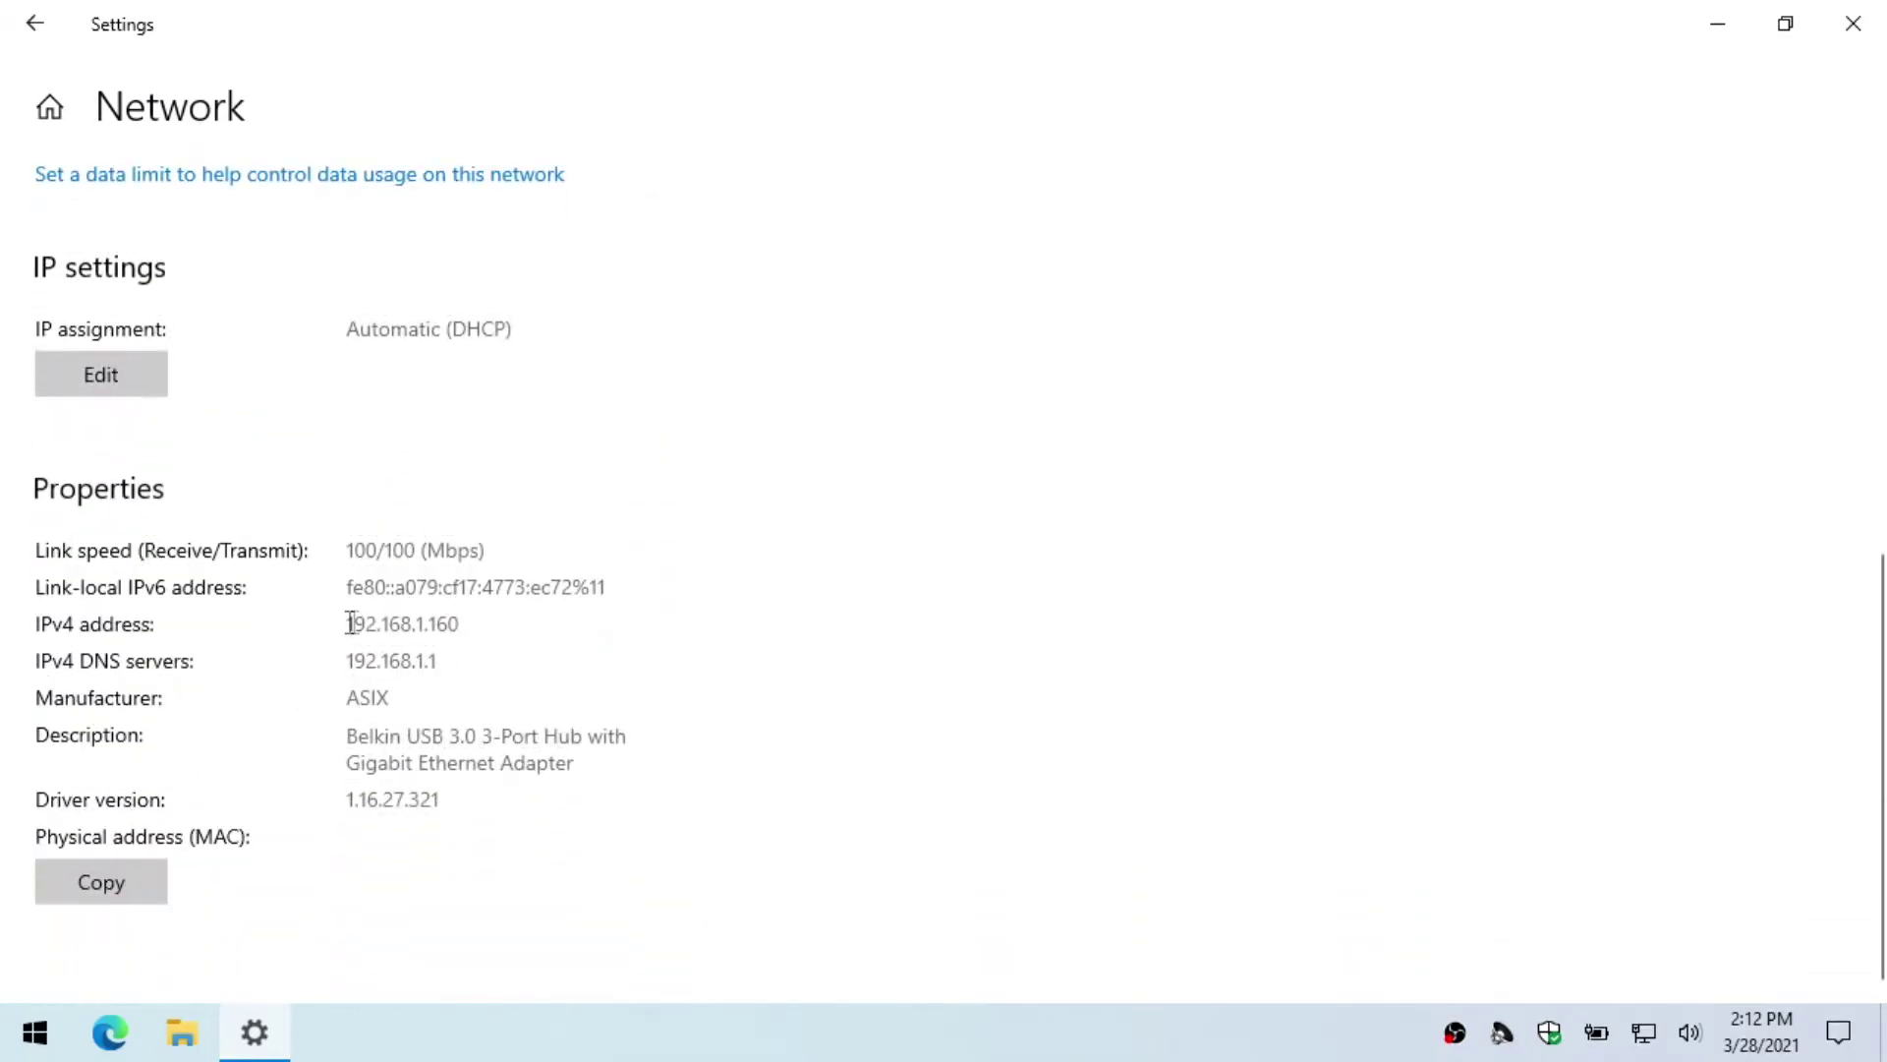
pyautogui.click(462, 630)
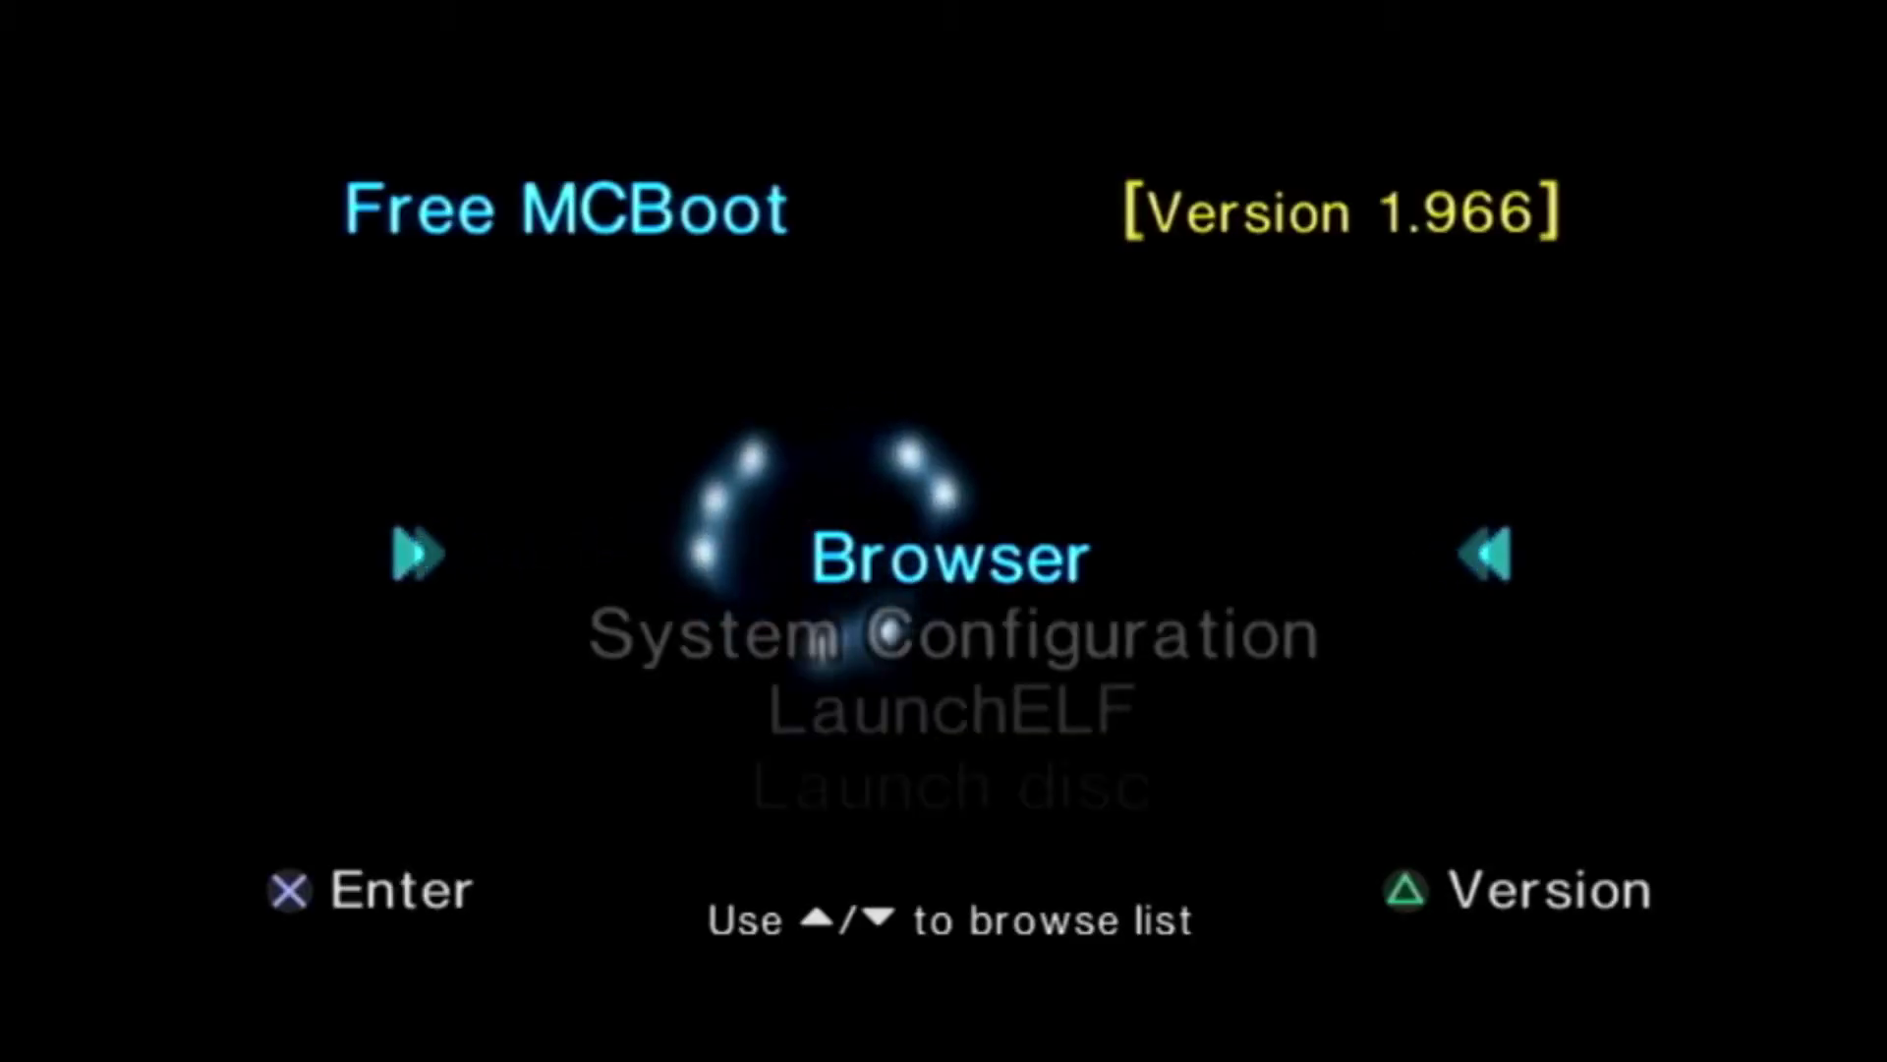
# Step: Launch Open PS2 Loader from Free McBoot and open its general Settings page
pyautogui.press('Down')
pyautogui.press('Down')
pyautogui.press('Down')
pyautogui.press('Down')
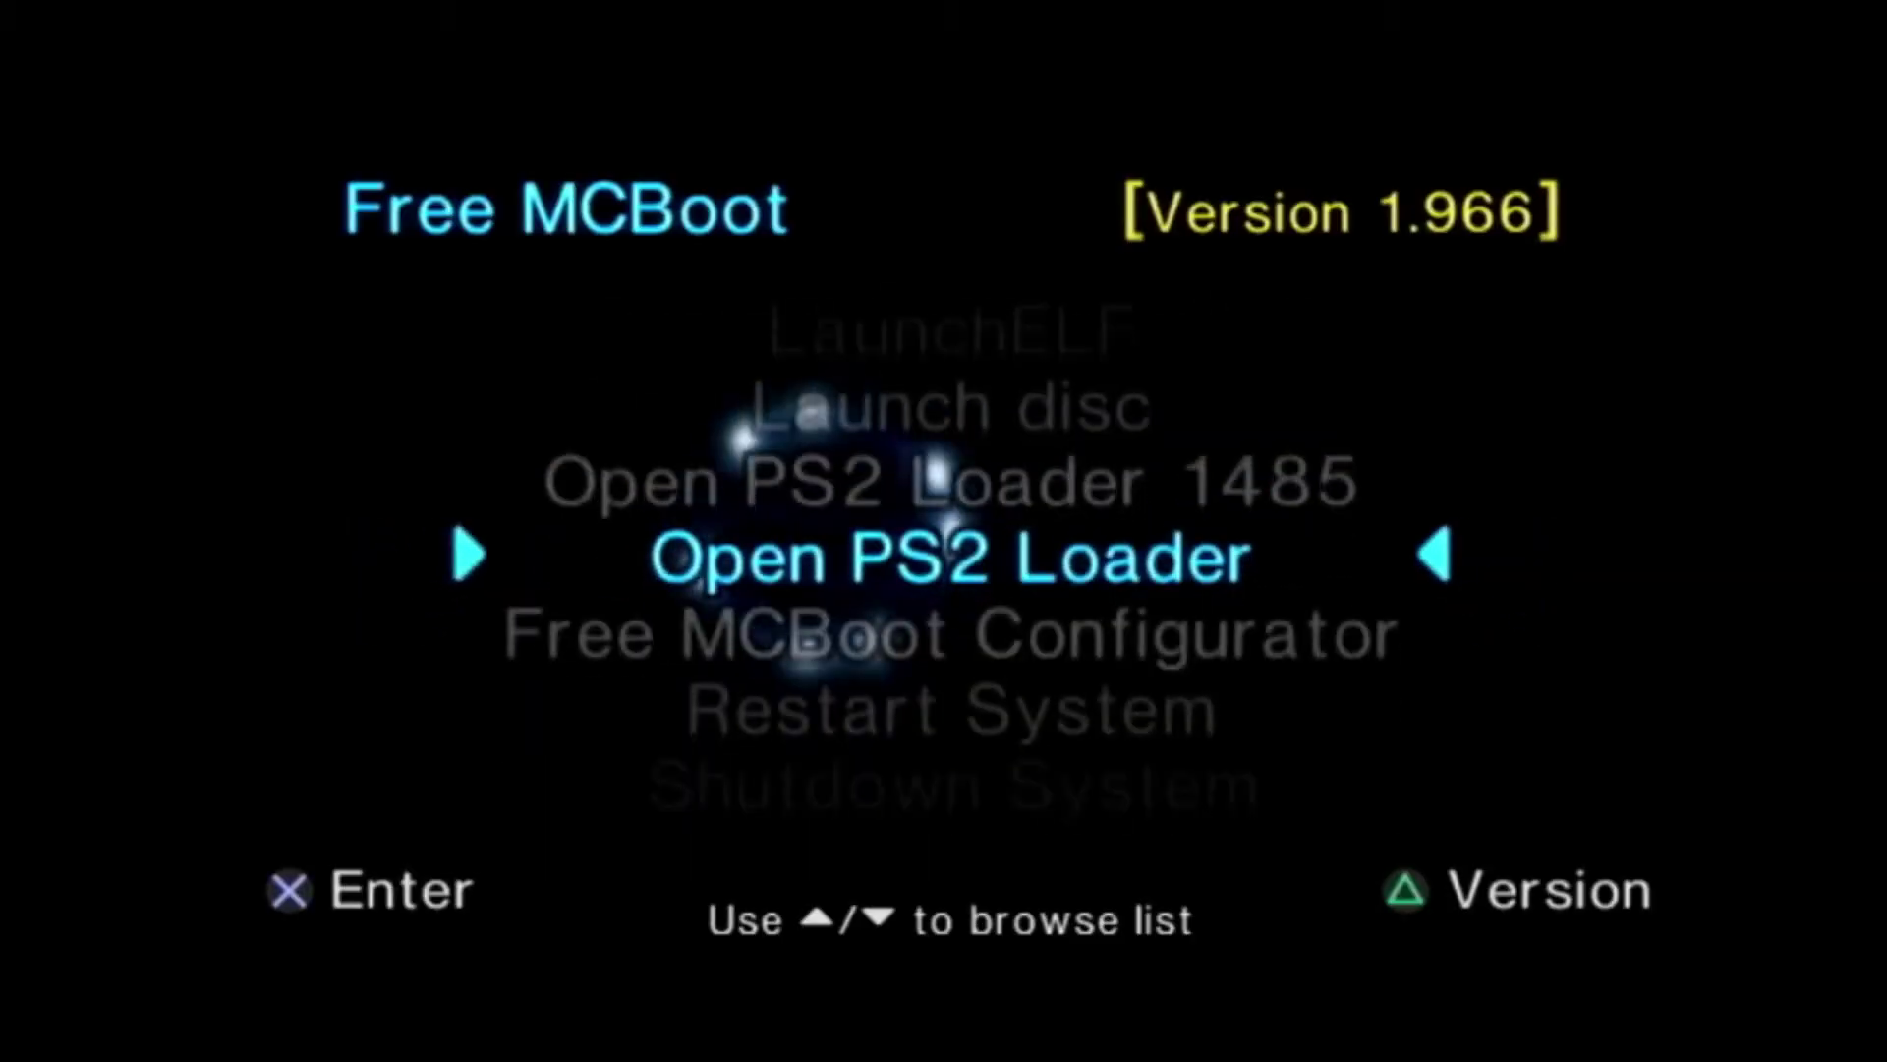
pyautogui.press('Return')
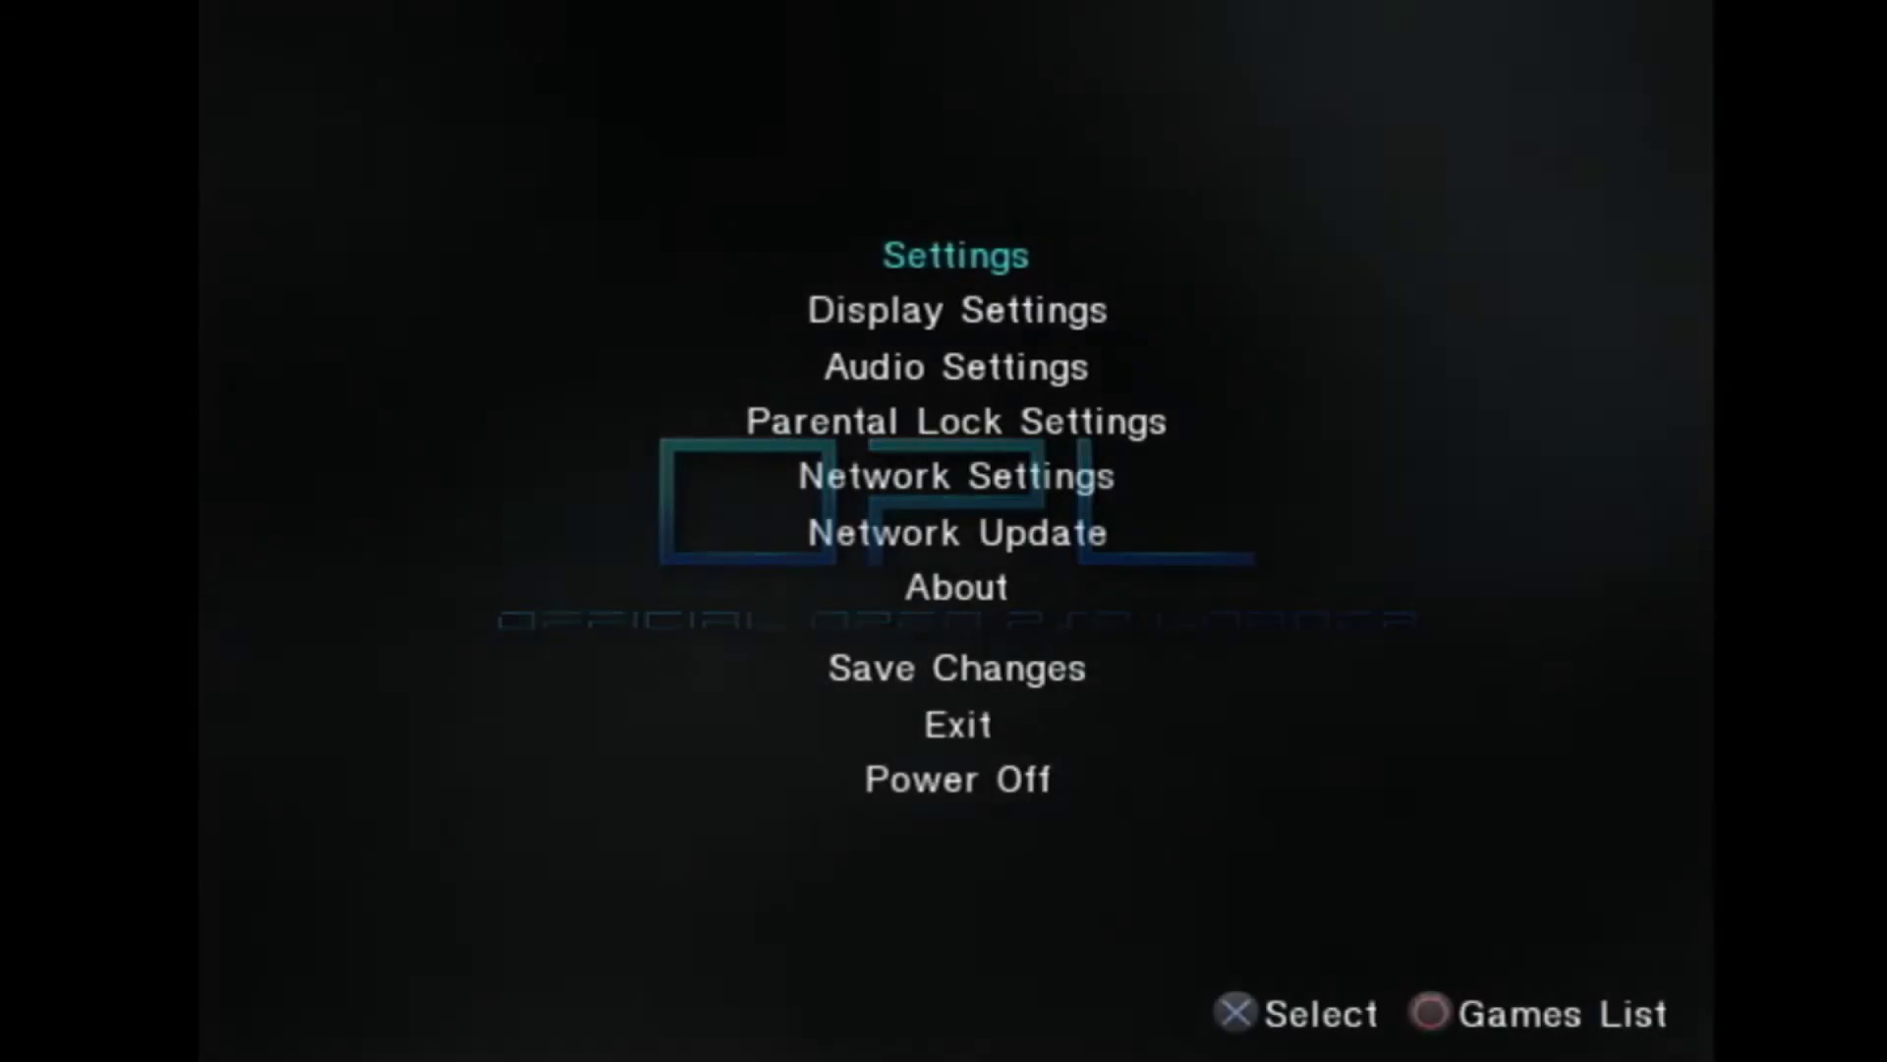
pyautogui.press('Down')
# Step: Set ETH Device Start Mode to Auto and Default Menu to ETH Games
pyautogui.press('Down')
pyautogui.press('Up')
pyautogui.press('Up')
pyautogui.press('Return')
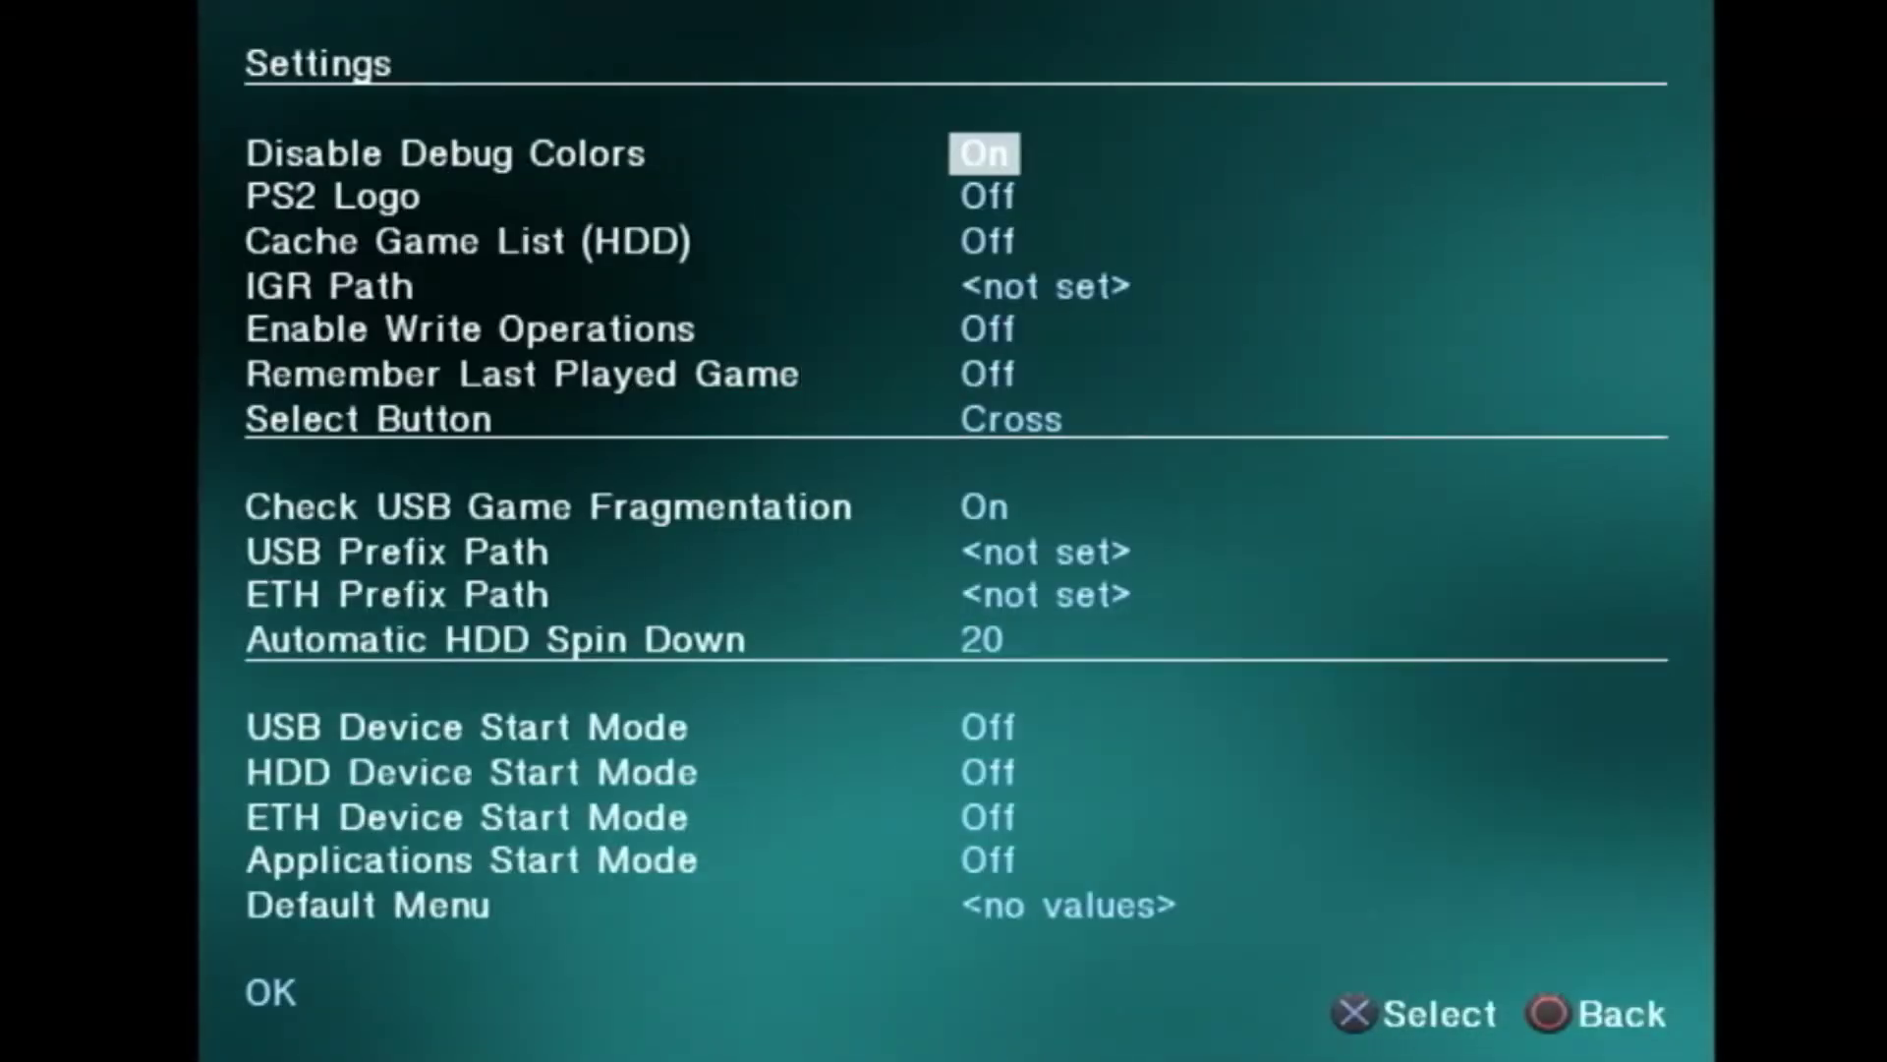
pyautogui.press('Down')
pyautogui.press('Down')
pyautogui.press('Down')
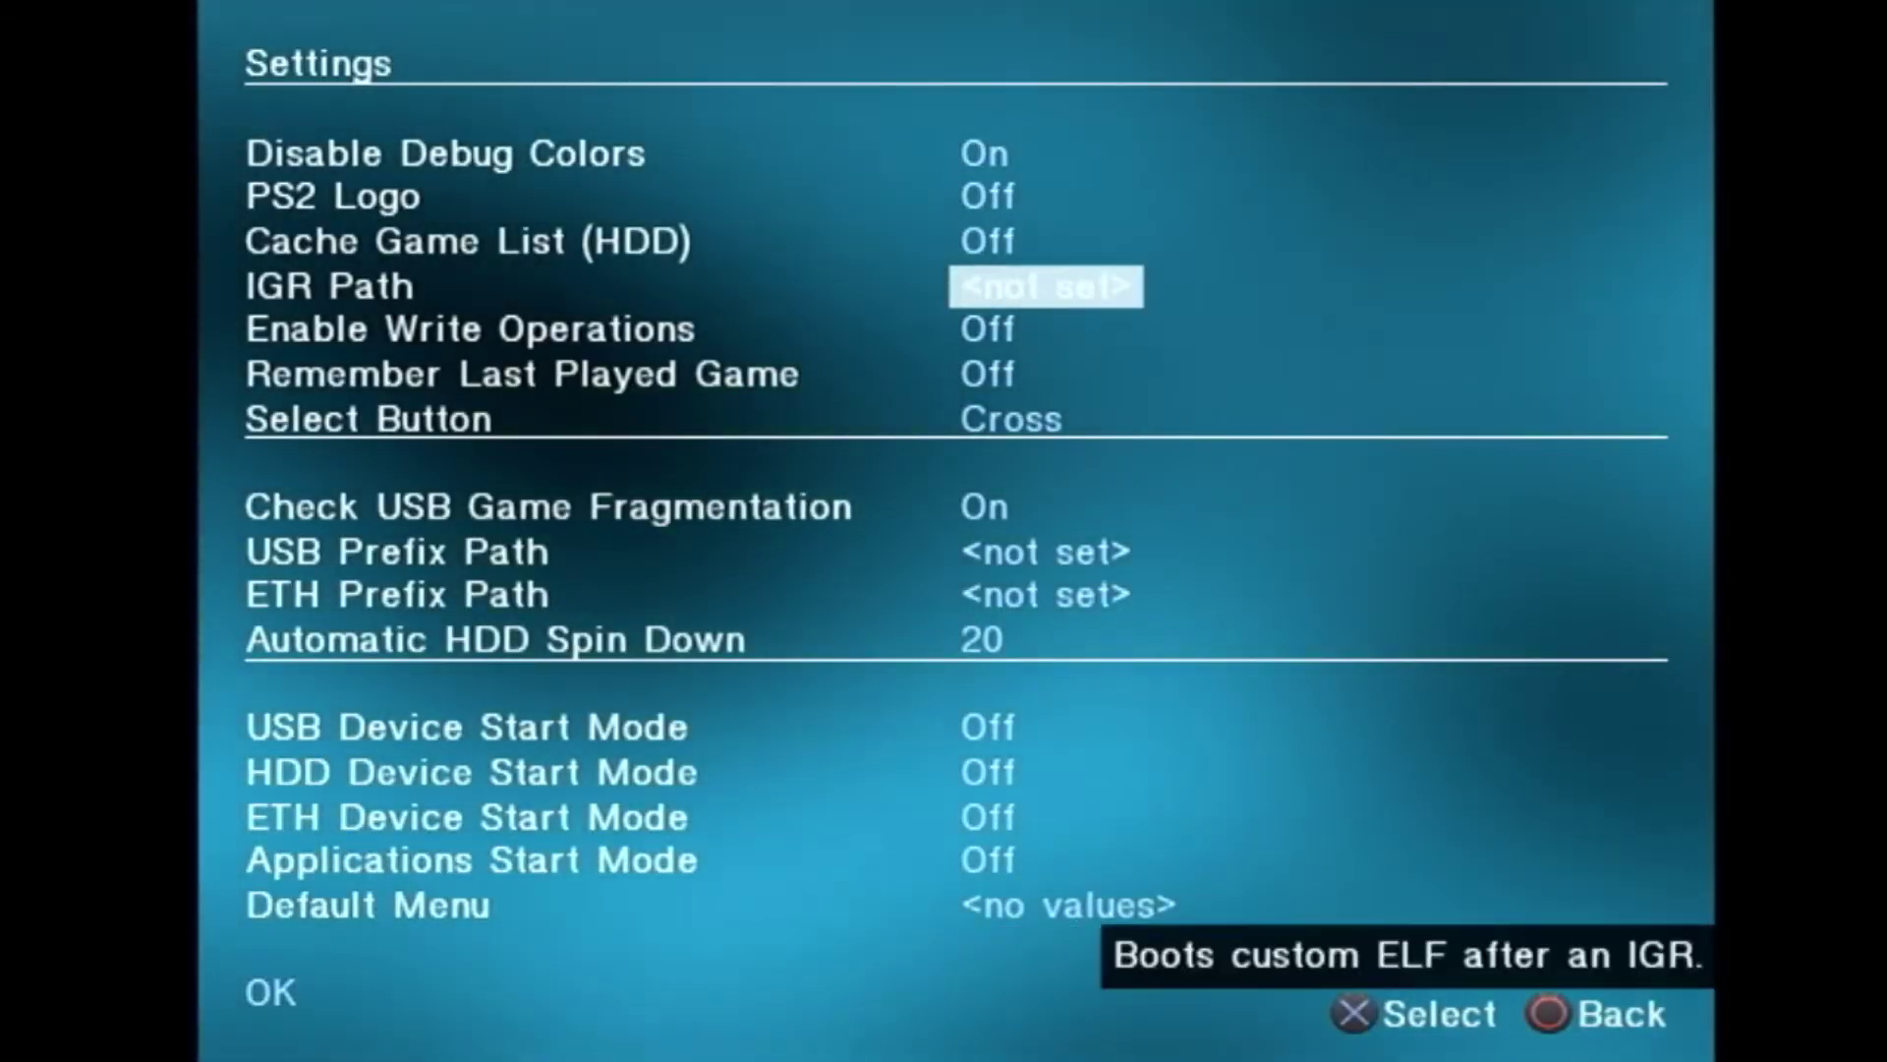
pyautogui.press('Down')
pyautogui.press('Down')
pyautogui.press('Down')
pyautogui.press('Down')
pyautogui.press('Down')
pyautogui.press('Down')
pyautogui.press('Down')
pyautogui.press('Down')
pyautogui.press('Down')
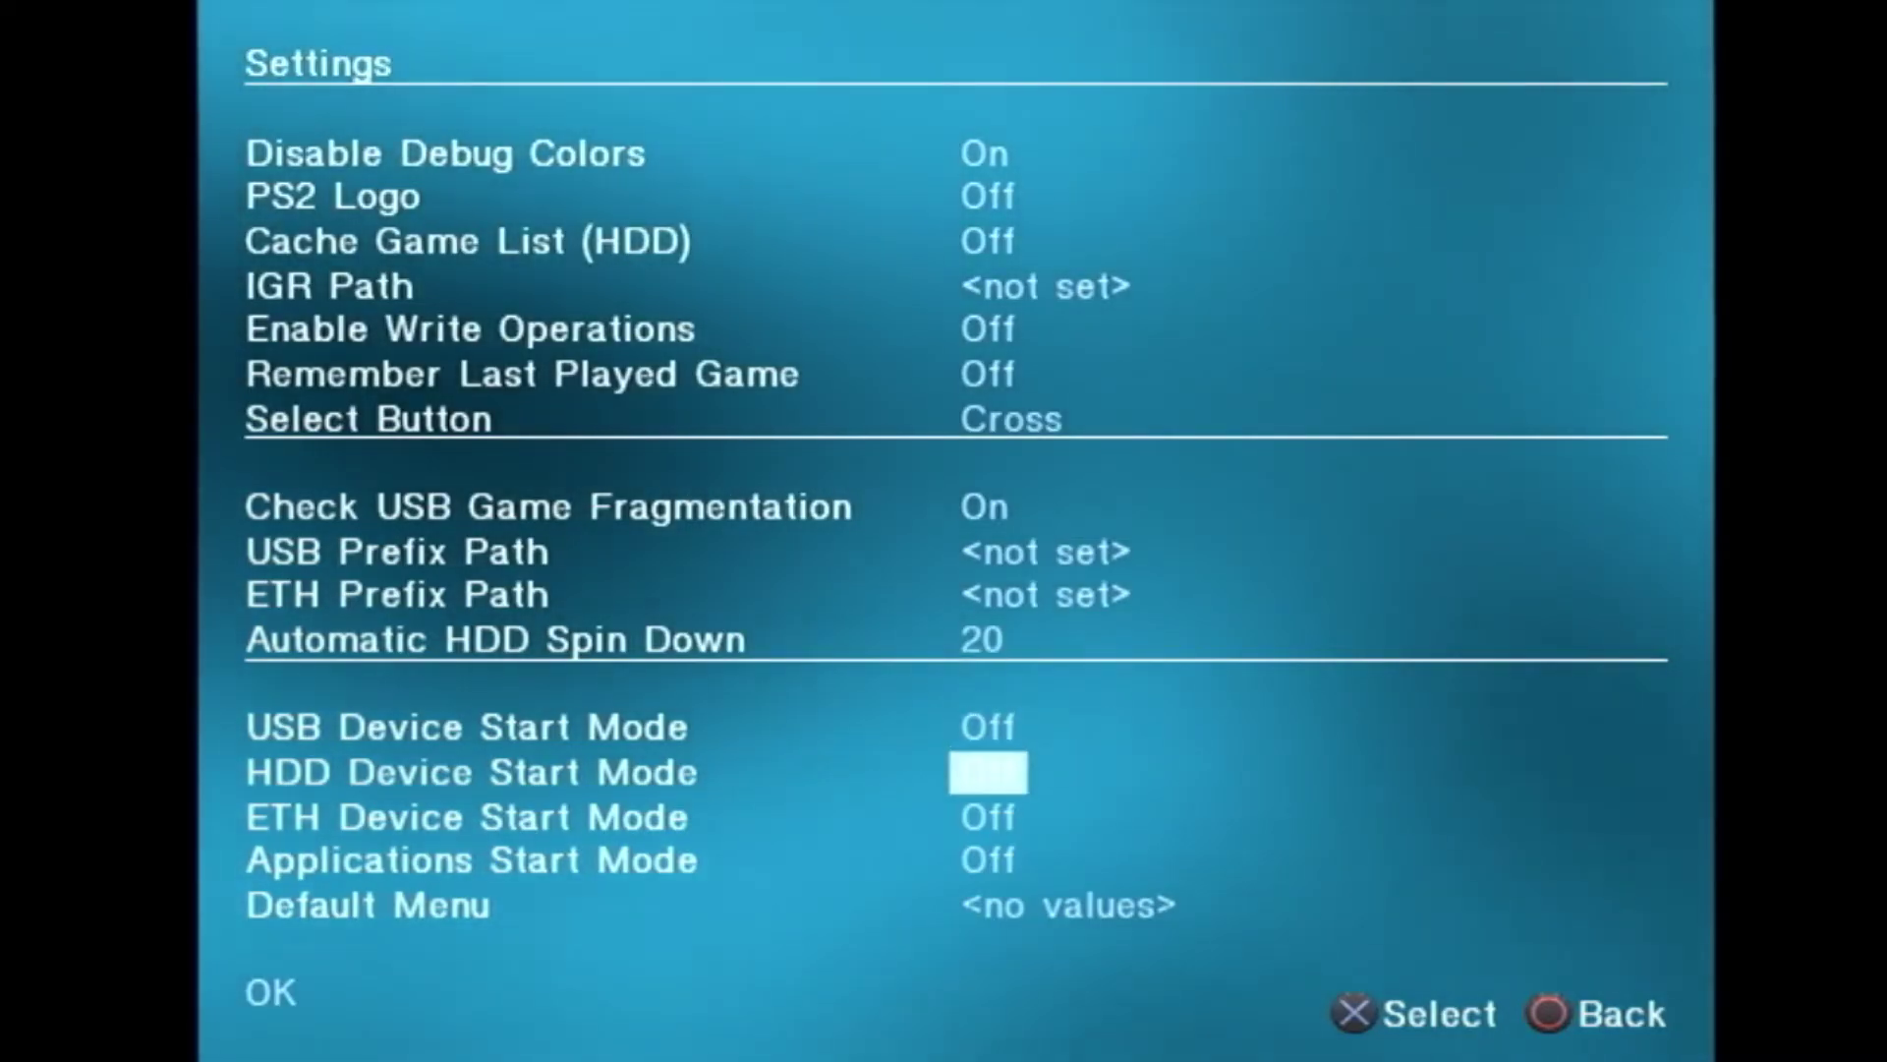
pyautogui.press('Down')
pyautogui.press('Right')
pyautogui.press('Right')
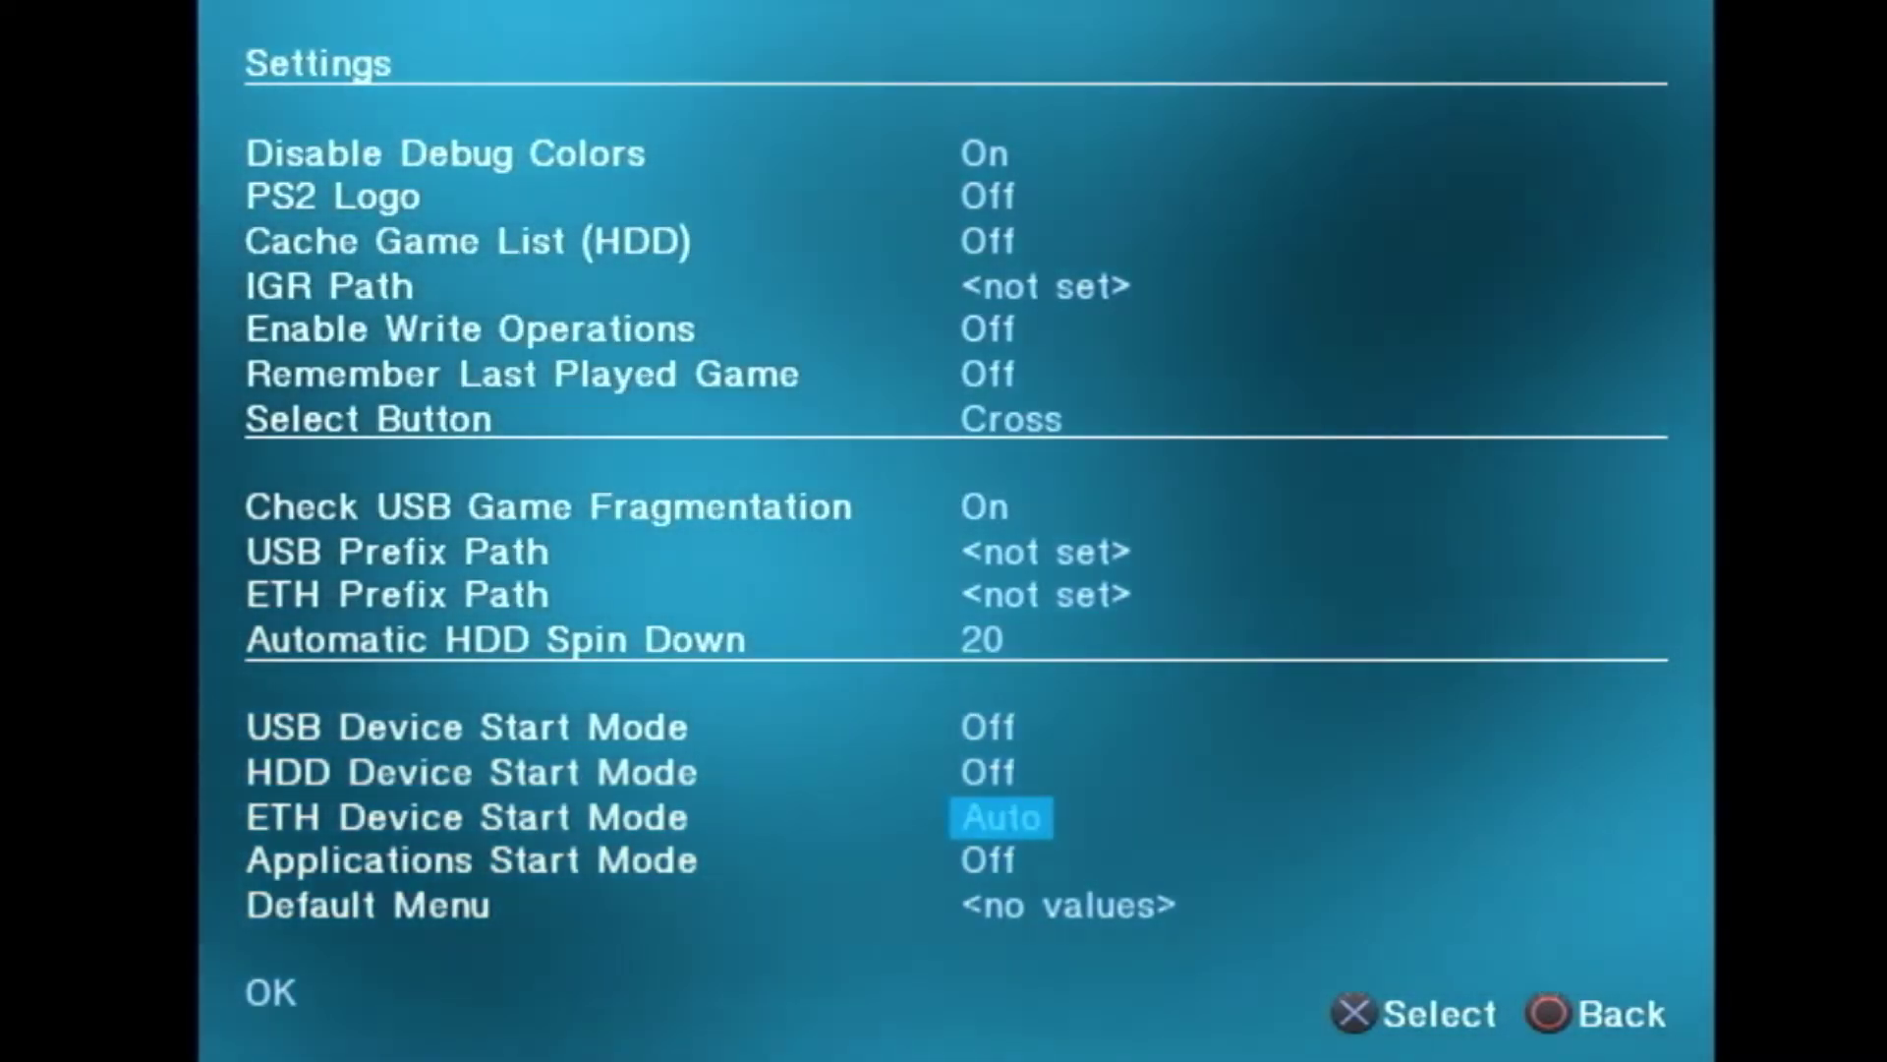
pyautogui.press('Down')
# Step: Accept the settings and return to the main menu, moving to Network Settings
pyautogui.press('Down')
pyautogui.press('Right')
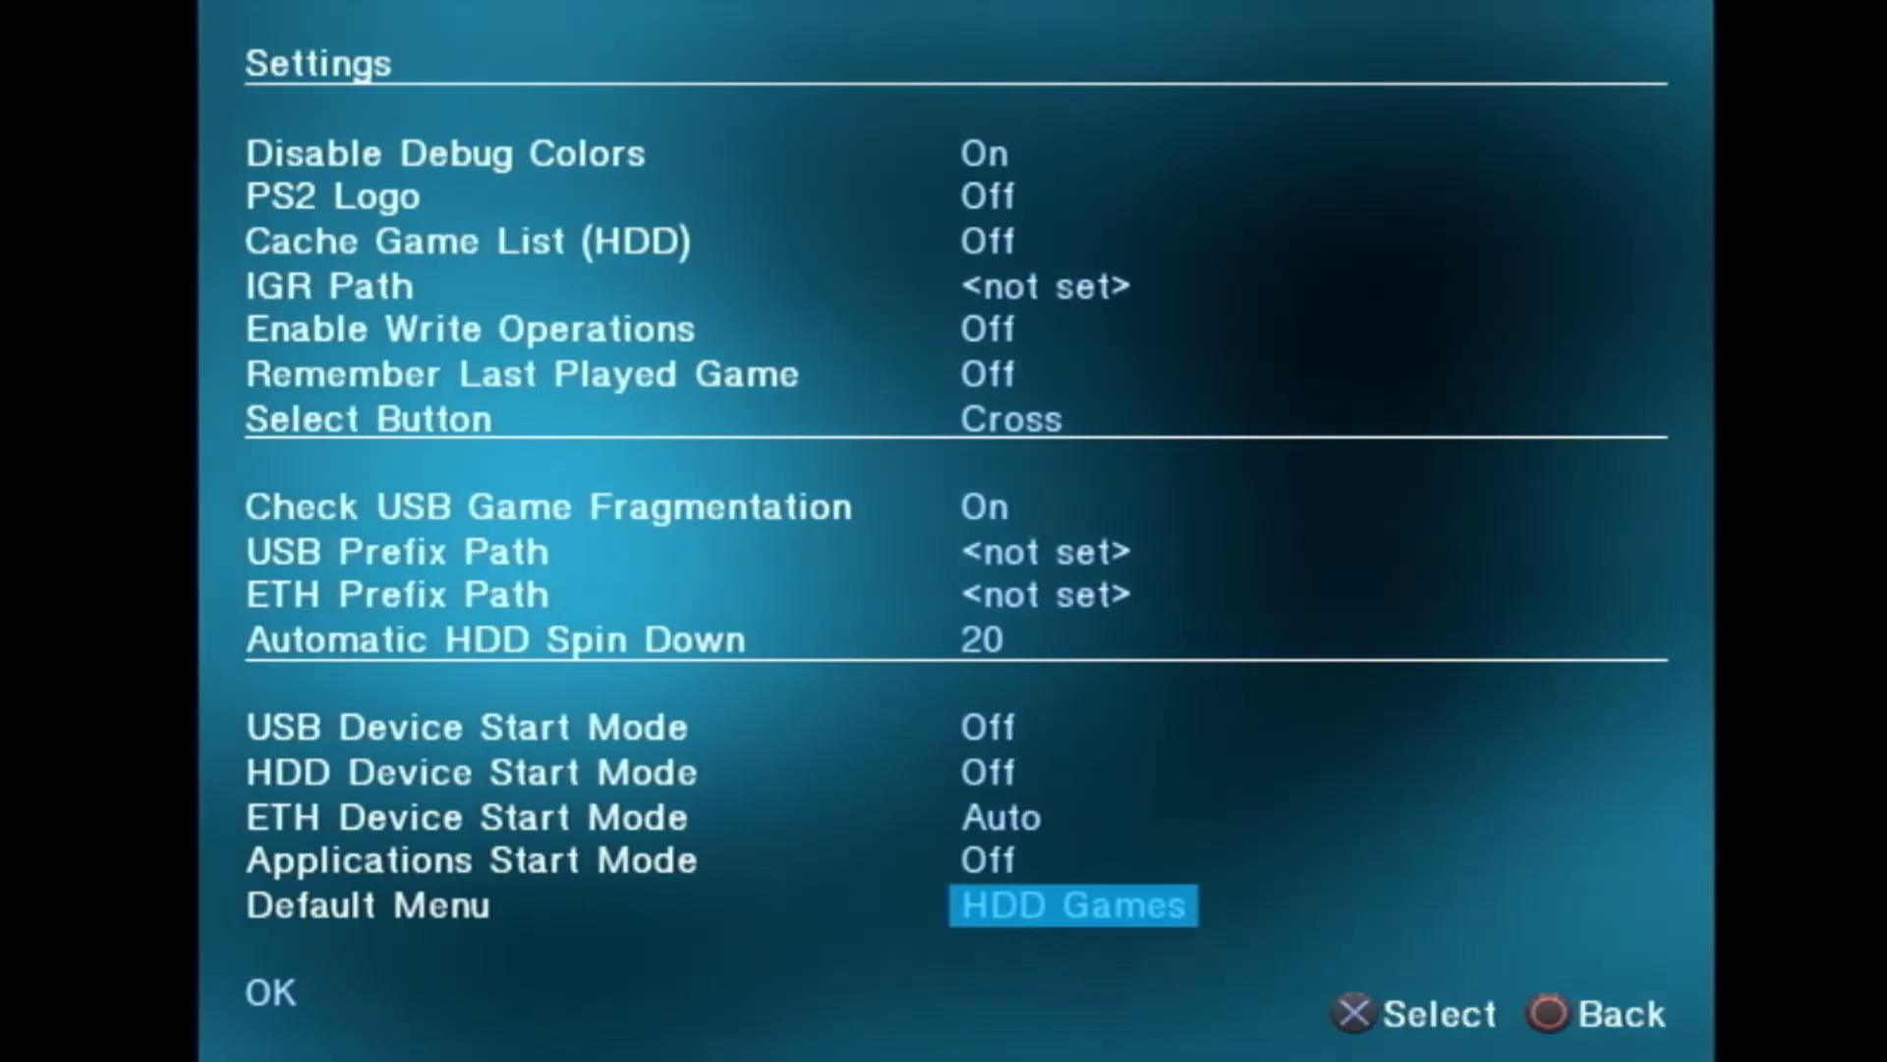
pyautogui.press('Right')
pyautogui.press('Right')
pyautogui.press('Down')
pyautogui.press('Return')
pyautogui.press('Down')
pyautogui.press('Down')
pyautogui.press('Down')
pyautogui.press('Down')
pyautogui.press('Down')
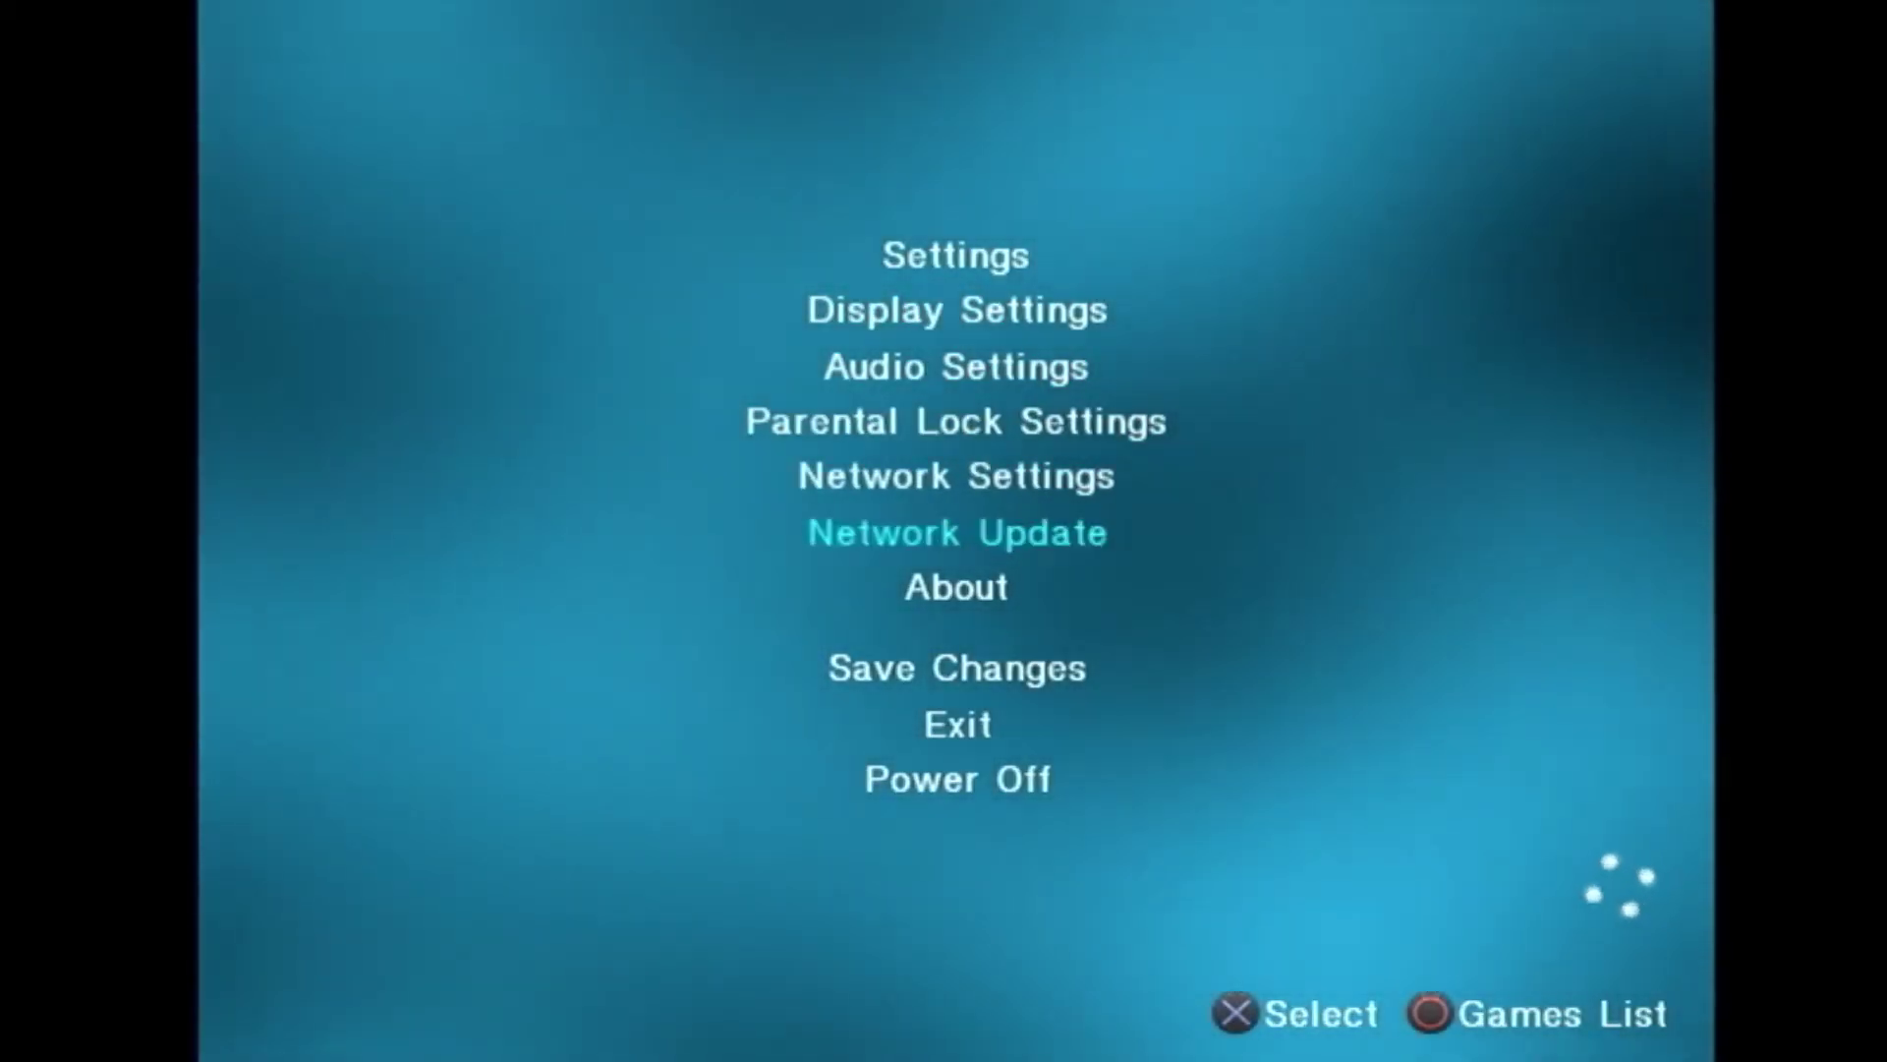
pyautogui.press('Up')
# Step: In Network Settings, switch the SMB Server Address Type to IP
pyautogui.press('Return')
pyautogui.press('Down')
pyautogui.press('Down')
pyautogui.press('Down')
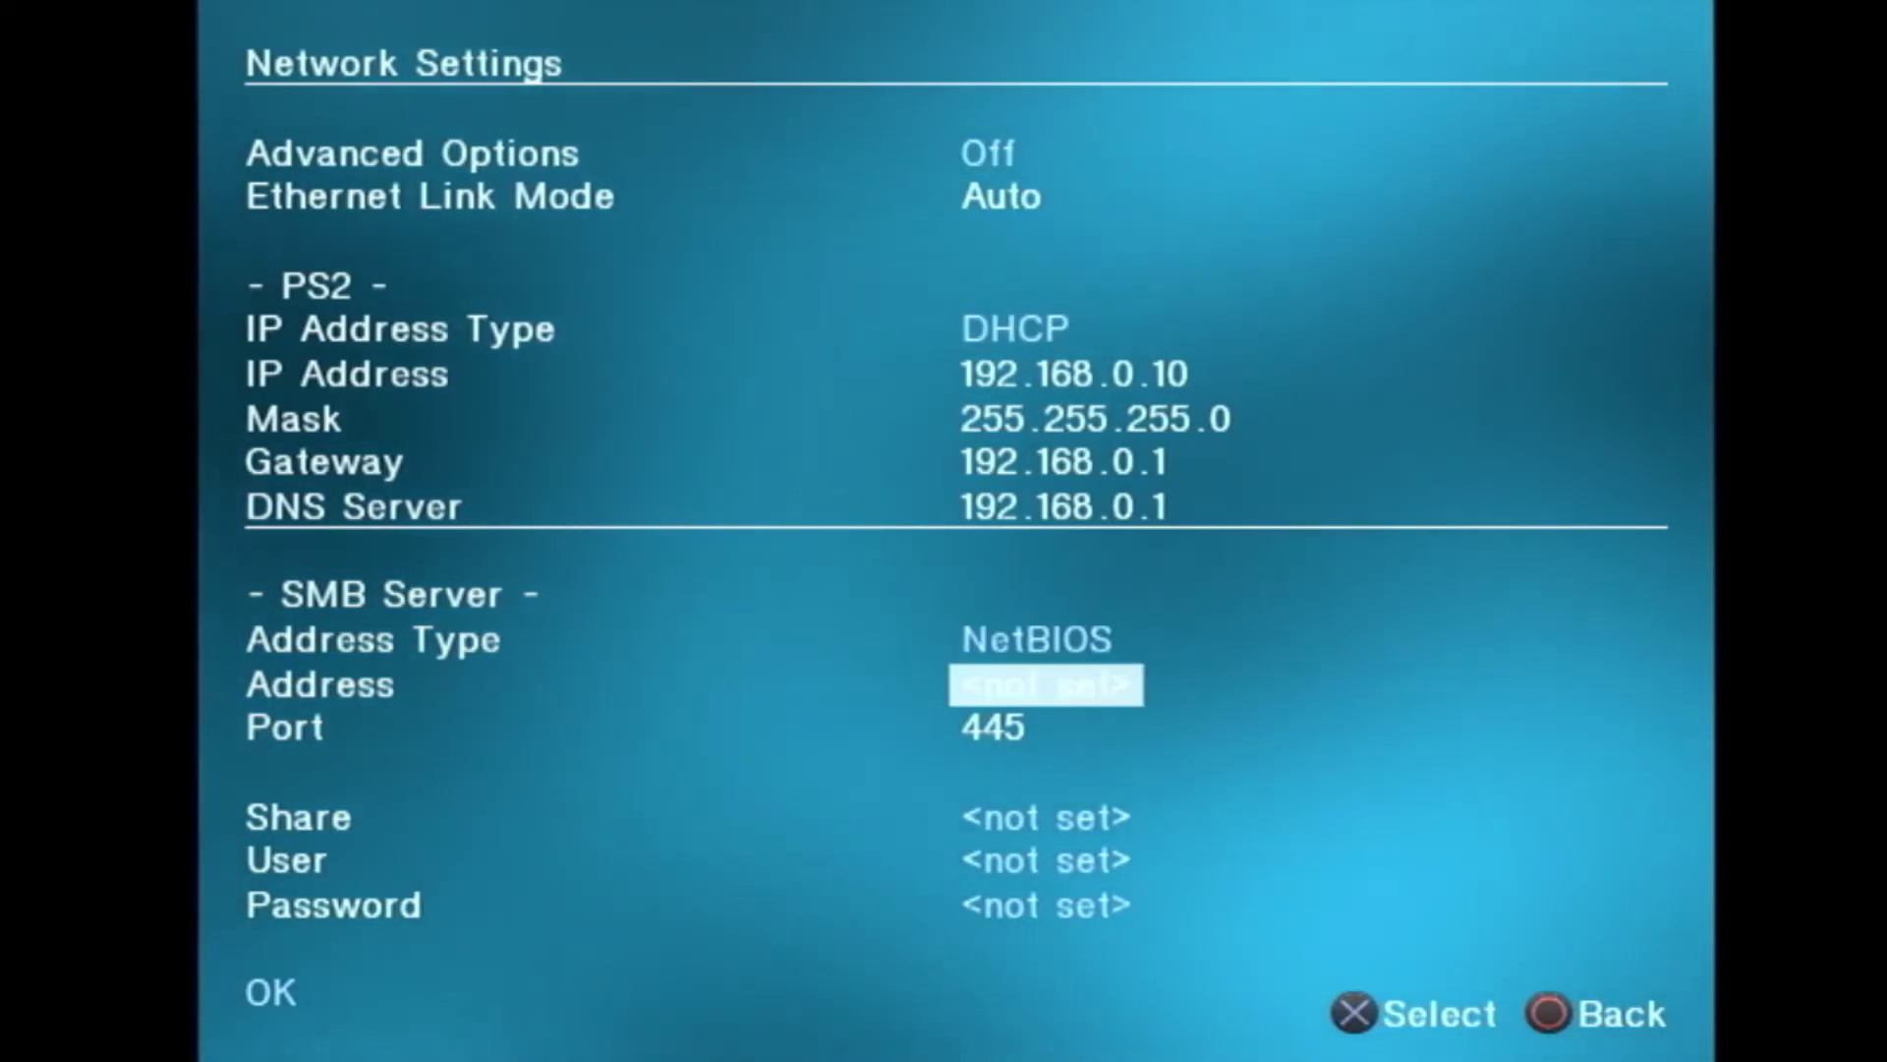
pyautogui.press('Up')
pyautogui.press('Return')
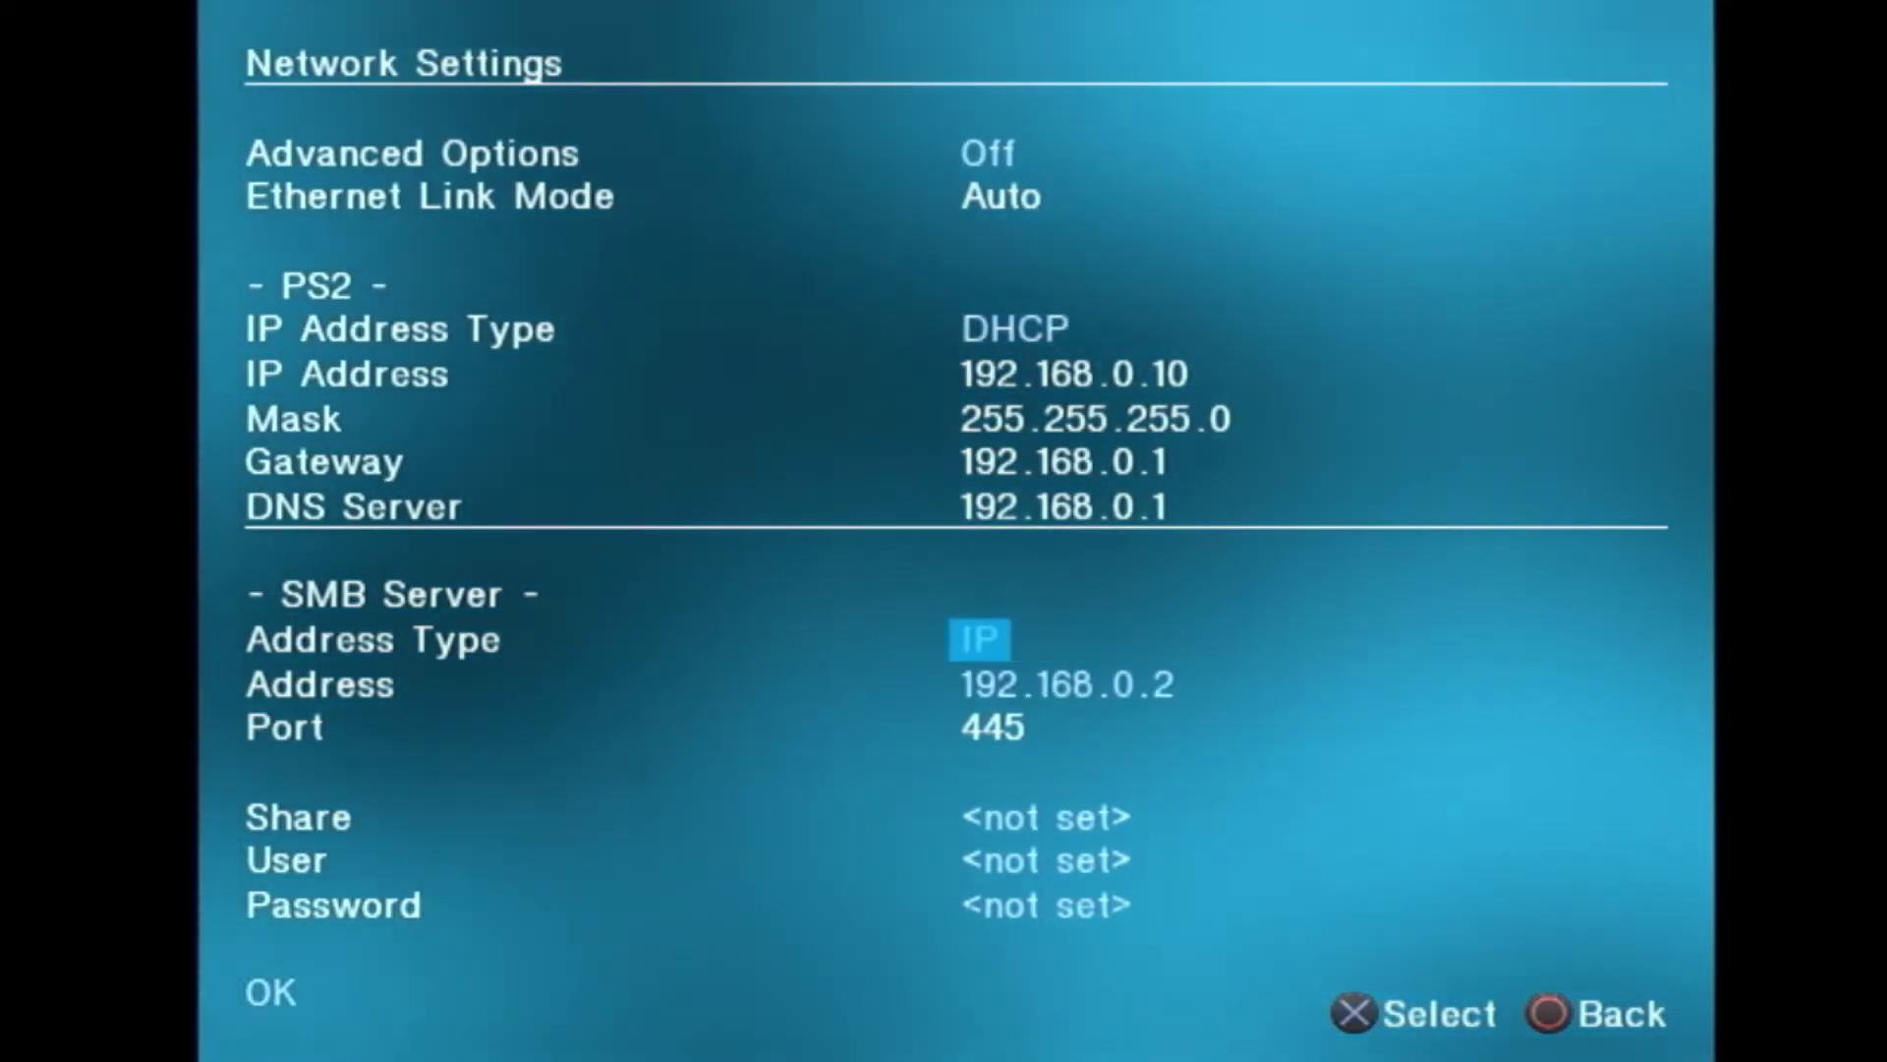
# Step: Edit the SMB server address so its last number reads 160, giving 192.168.1.160
pyautogui.press('Down')
pyautogui.press('Return')
pyautogui.press('Right')
pyautogui.press('Right')
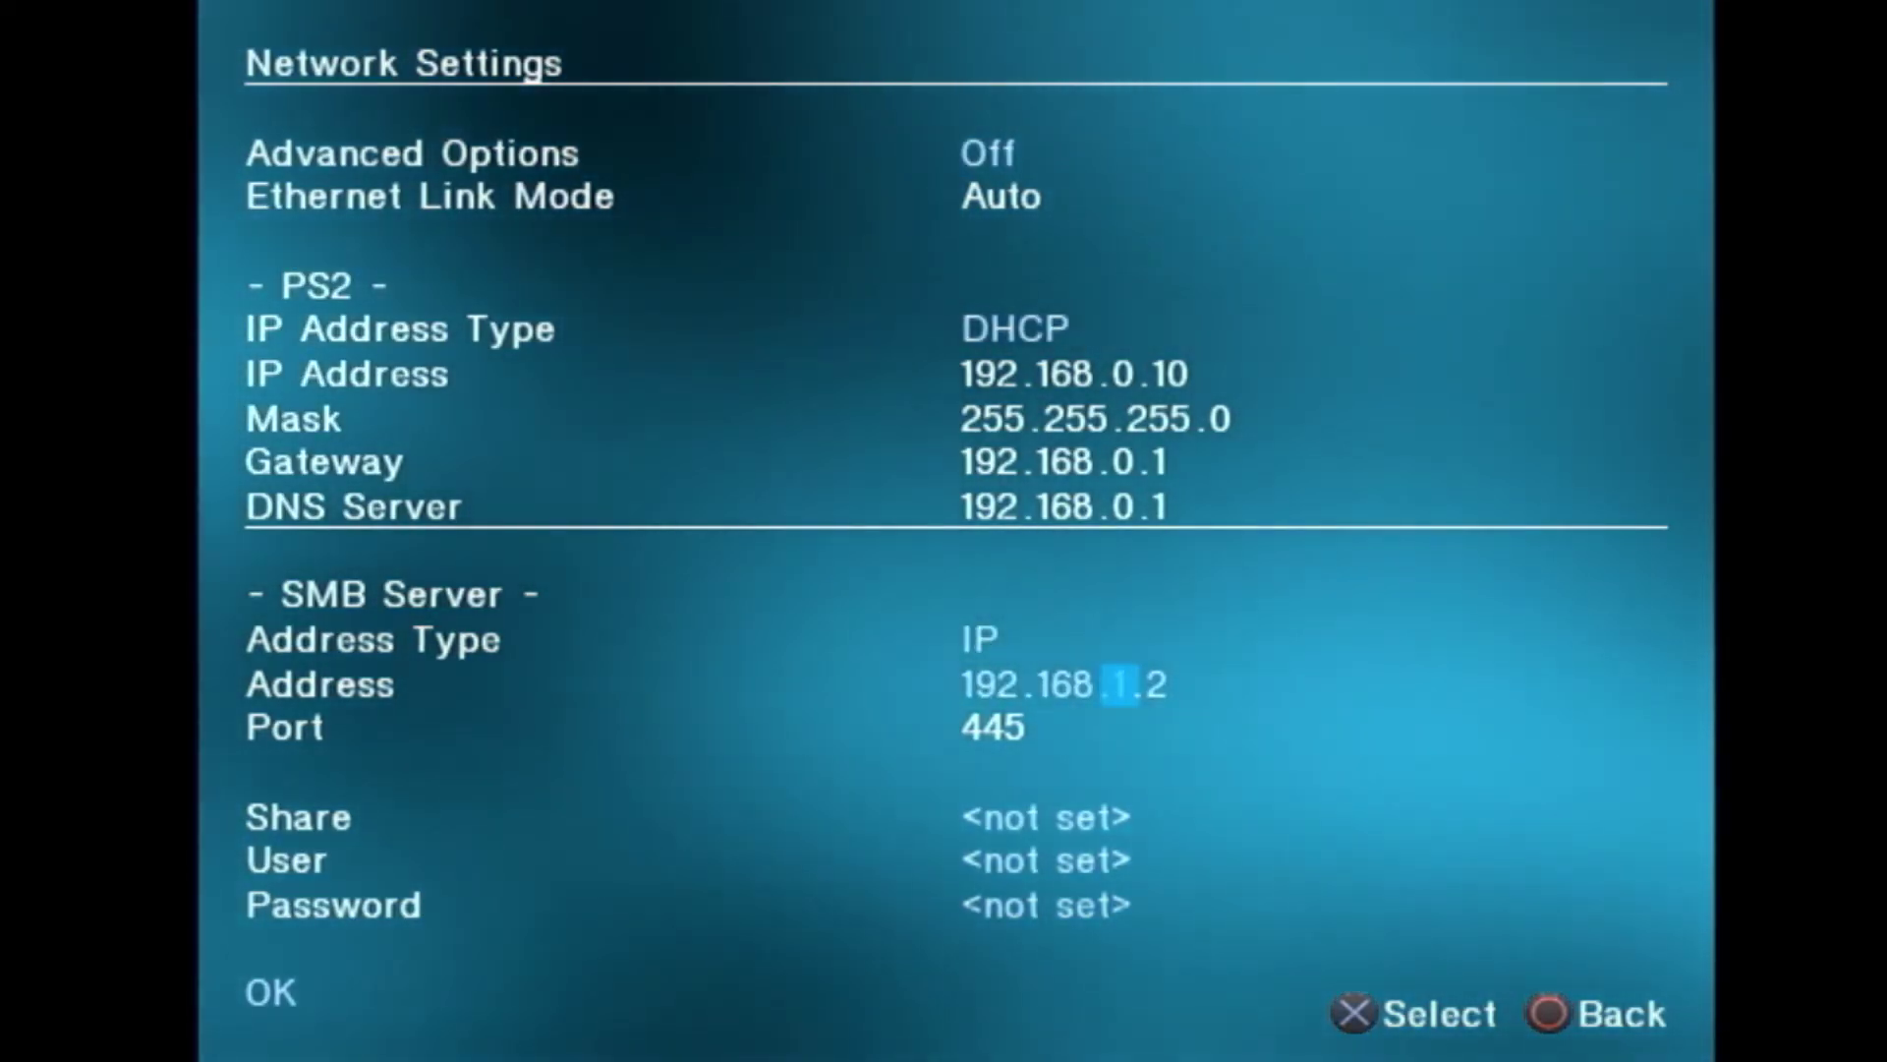
pyautogui.press('Right')
pyautogui.press('Left')
pyautogui.press('Right')
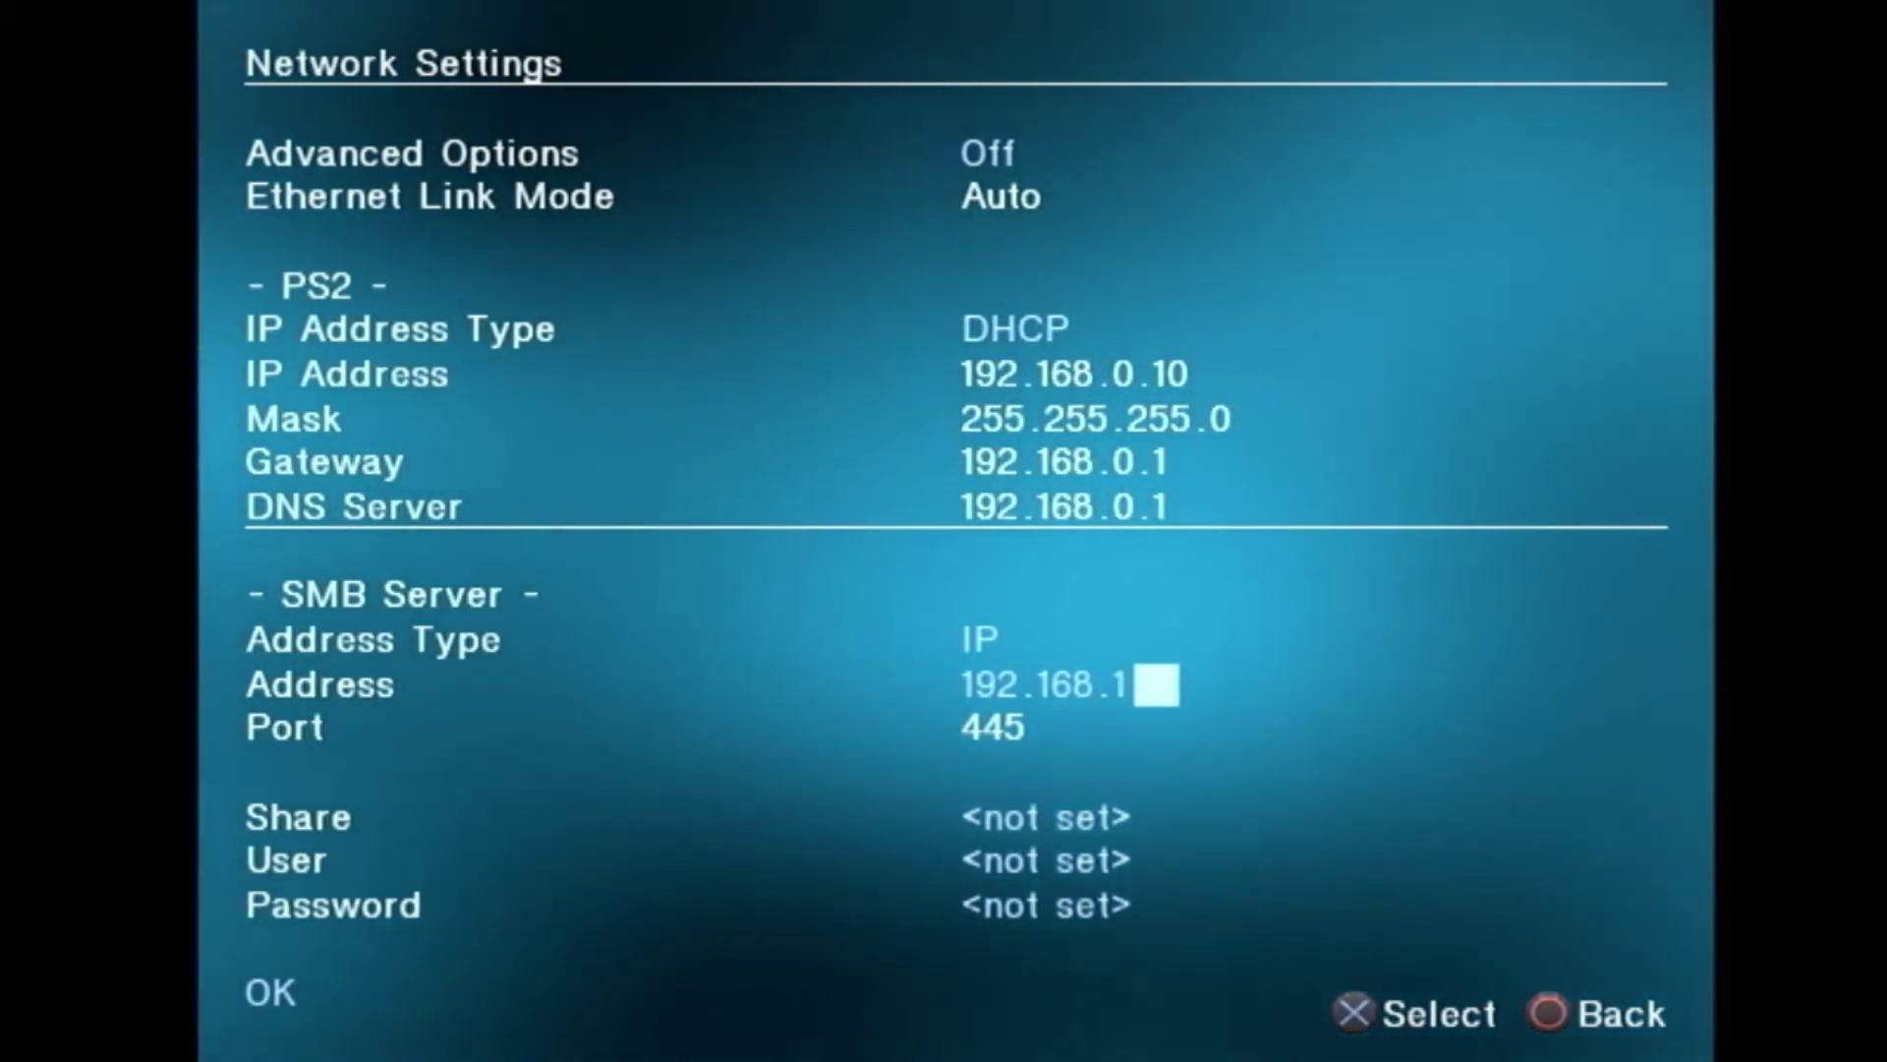
pyautogui.press('Up')
pyautogui.press('Up')
pyautogui.press('Up')
pyautogui.press('Up')
pyautogui.press('Up')
pyautogui.press('Up')
pyautogui.press('Up')
pyautogui.press('Up')
pyautogui.press('Up')
pyautogui.press('Up')
pyautogui.press('Up')
pyautogui.press('Up')
pyautogui.press('Up')
pyautogui.press('Up')
pyautogui.press('Up')
pyautogui.press('Up')
pyautogui.press('Up')
pyautogui.press('Up')
pyautogui.press('Up')
pyautogui.press('Up')
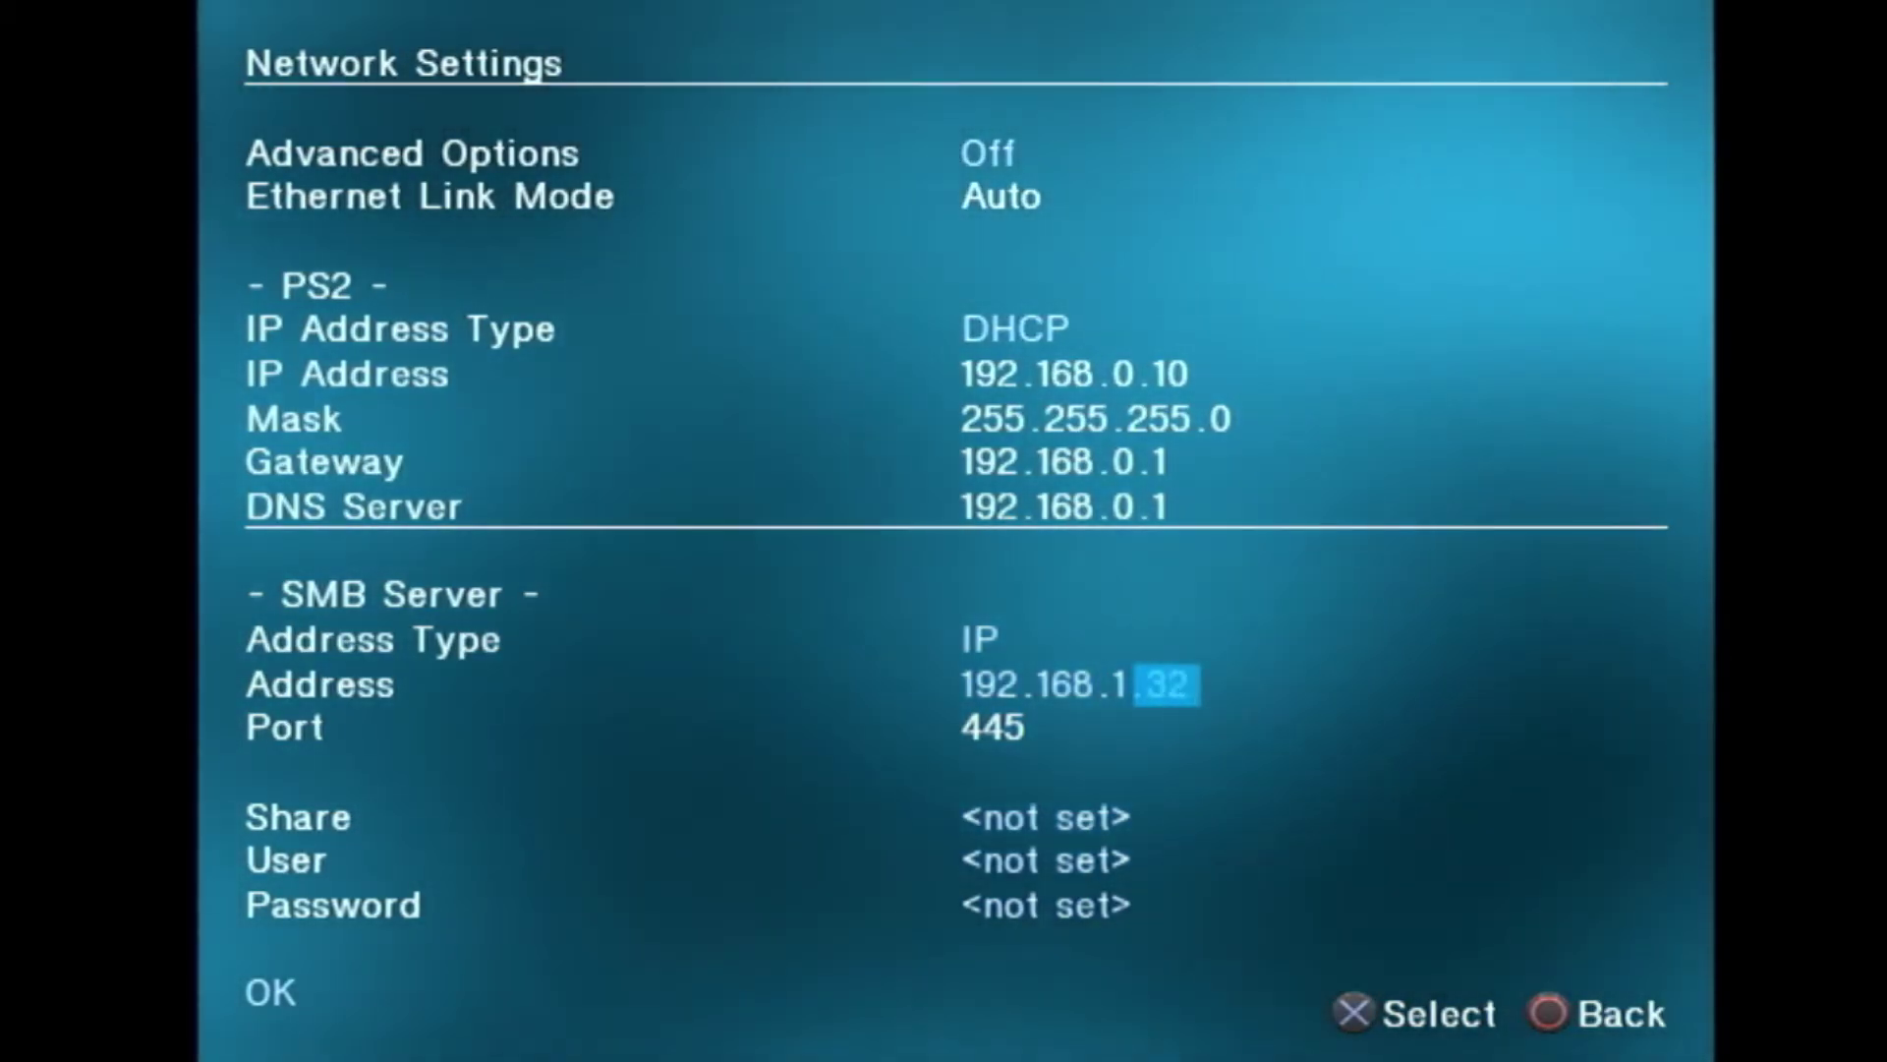
pyautogui.press('Up')
pyautogui.press('Up')
pyautogui.press('Up')
pyautogui.press('Up')
pyautogui.press('Up')
pyautogui.press('Up')
pyautogui.press('Up')
pyautogui.press('Up')
pyautogui.press('Up')
pyautogui.press('Up')
pyautogui.press('Up')
pyautogui.press('Up')
pyautogui.press('Up')
pyautogui.press('Up')
pyautogui.press('Up')
pyautogui.press('Up')
pyautogui.press('Up')
pyautogui.press('Up')
pyautogui.press('Up')
pyautogui.press('Up')
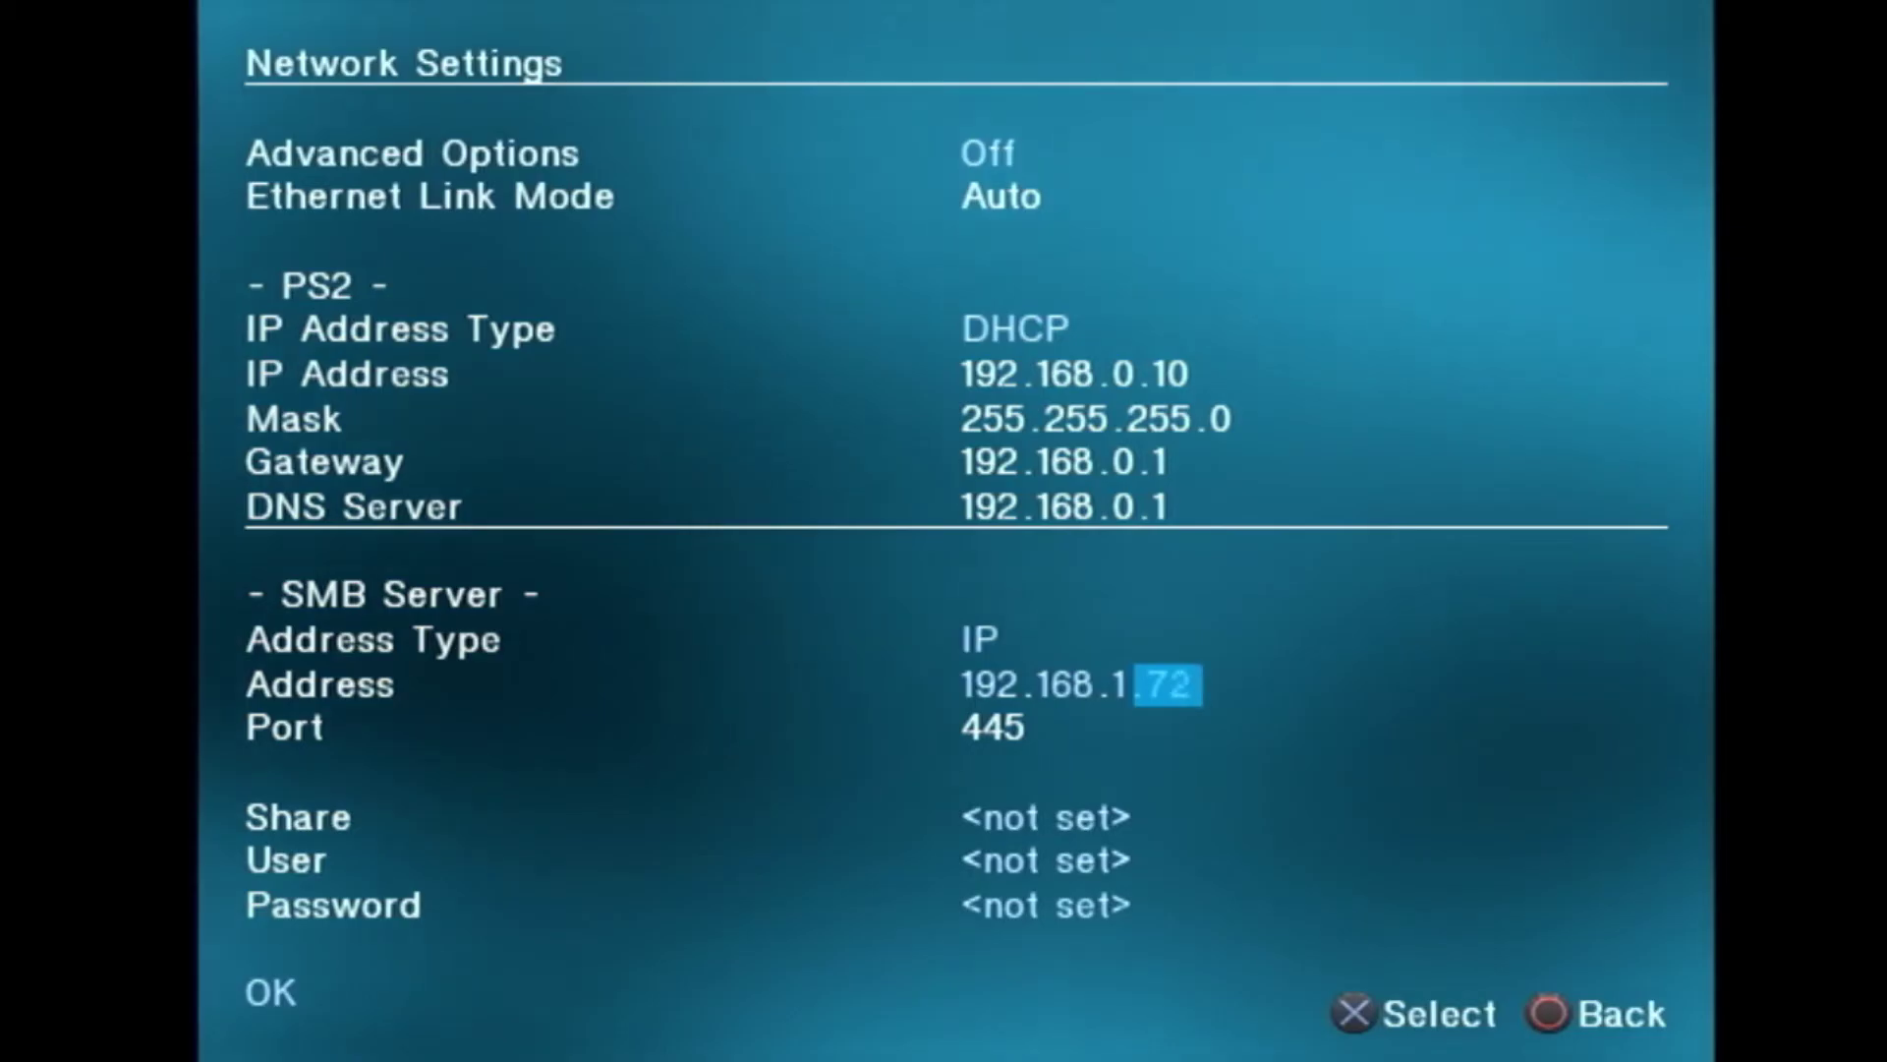
pyautogui.press('Up')
pyautogui.press('Up')
pyautogui.press('Up')
pyautogui.press('Up')
pyautogui.press('Up')
pyautogui.press('Up')
pyautogui.press('Up')
pyautogui.press('Up')
pyautogui.press('Up')
pyautogui.press('Up')
pyautogui.press('Up')
pyautogui.press('Up')
pyautogui.press('Up')
pyautogui.press('Up')
pyautogui.press('Up')
pyautogui.press('Up')
pyautogui.press('Up')
pyautogui.press('Up')
pyautogui.press('Up')
pyautogui.press('Up')
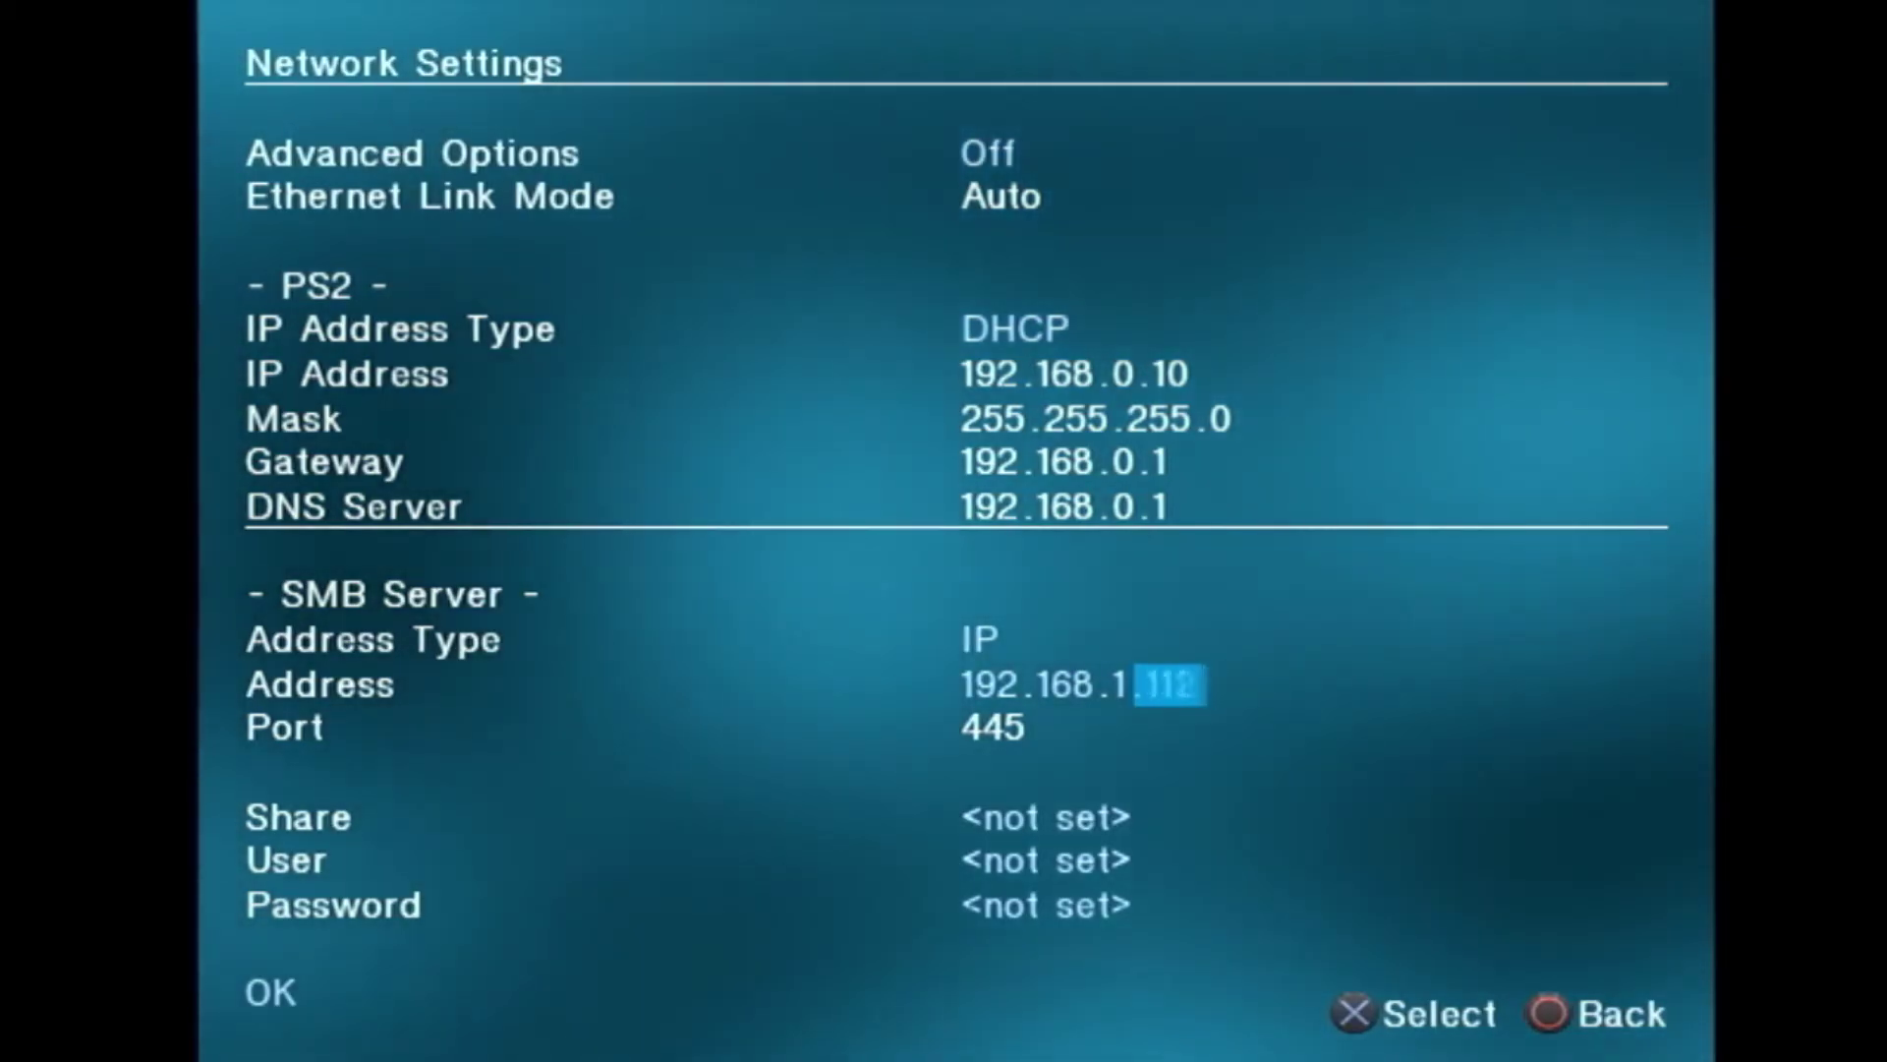
pyautogui.press('Up')
pyautogui.press('Up')
pyautogui.press('Up')
pyautogui.press('Up')
pyautogui.press('Up')
pyautogui.press('Up')
pyautogui.press('Up')
pyautogui.press('Up')
pyautogui.press('Up')
pyautogui.press('Up')
pyautogui.press('Up')
pyautogui.press('Up')
pyautogui.press('Up')
pyautogui.press('Up')
pyautogui.press('Up')
pyautogui.press('Up')
pyautogui.press('Up')
pyautogui.press('Up')
pyautogui.press('Up')
pyautogui.press('Up')
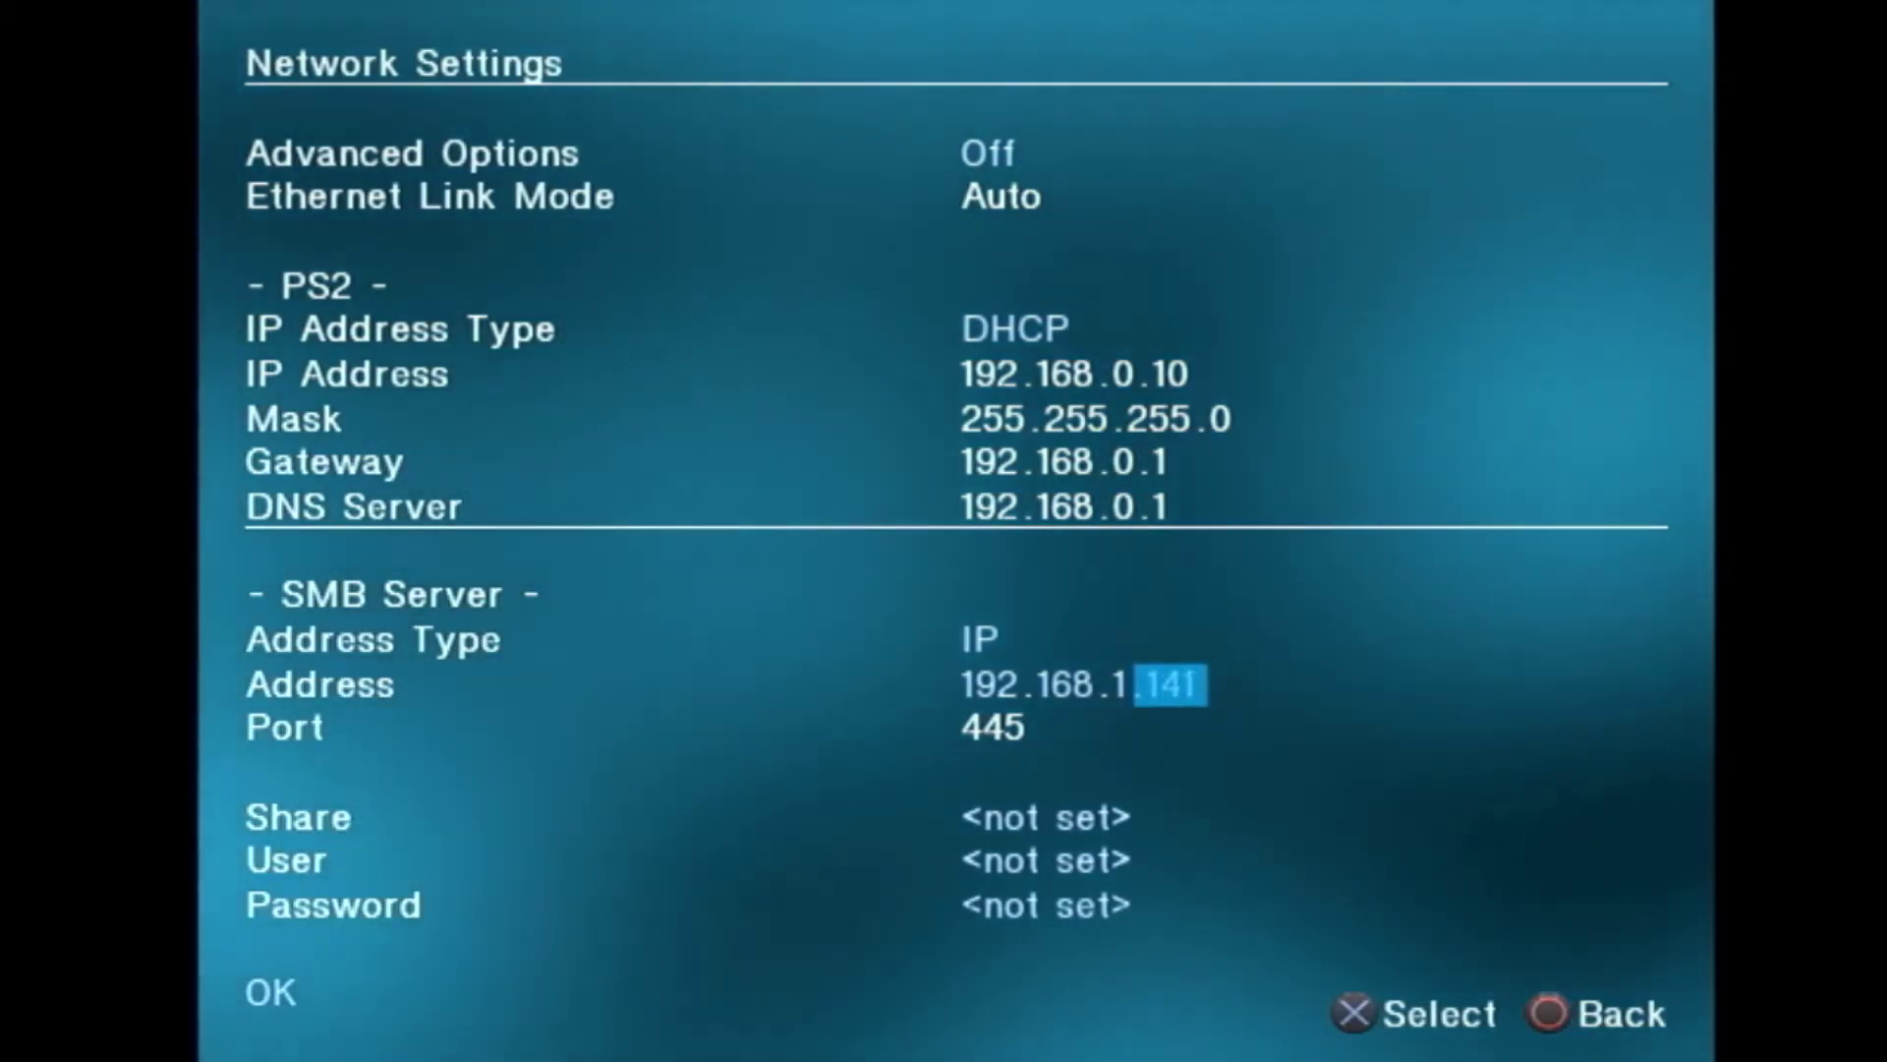
pyautogui.press('Down')
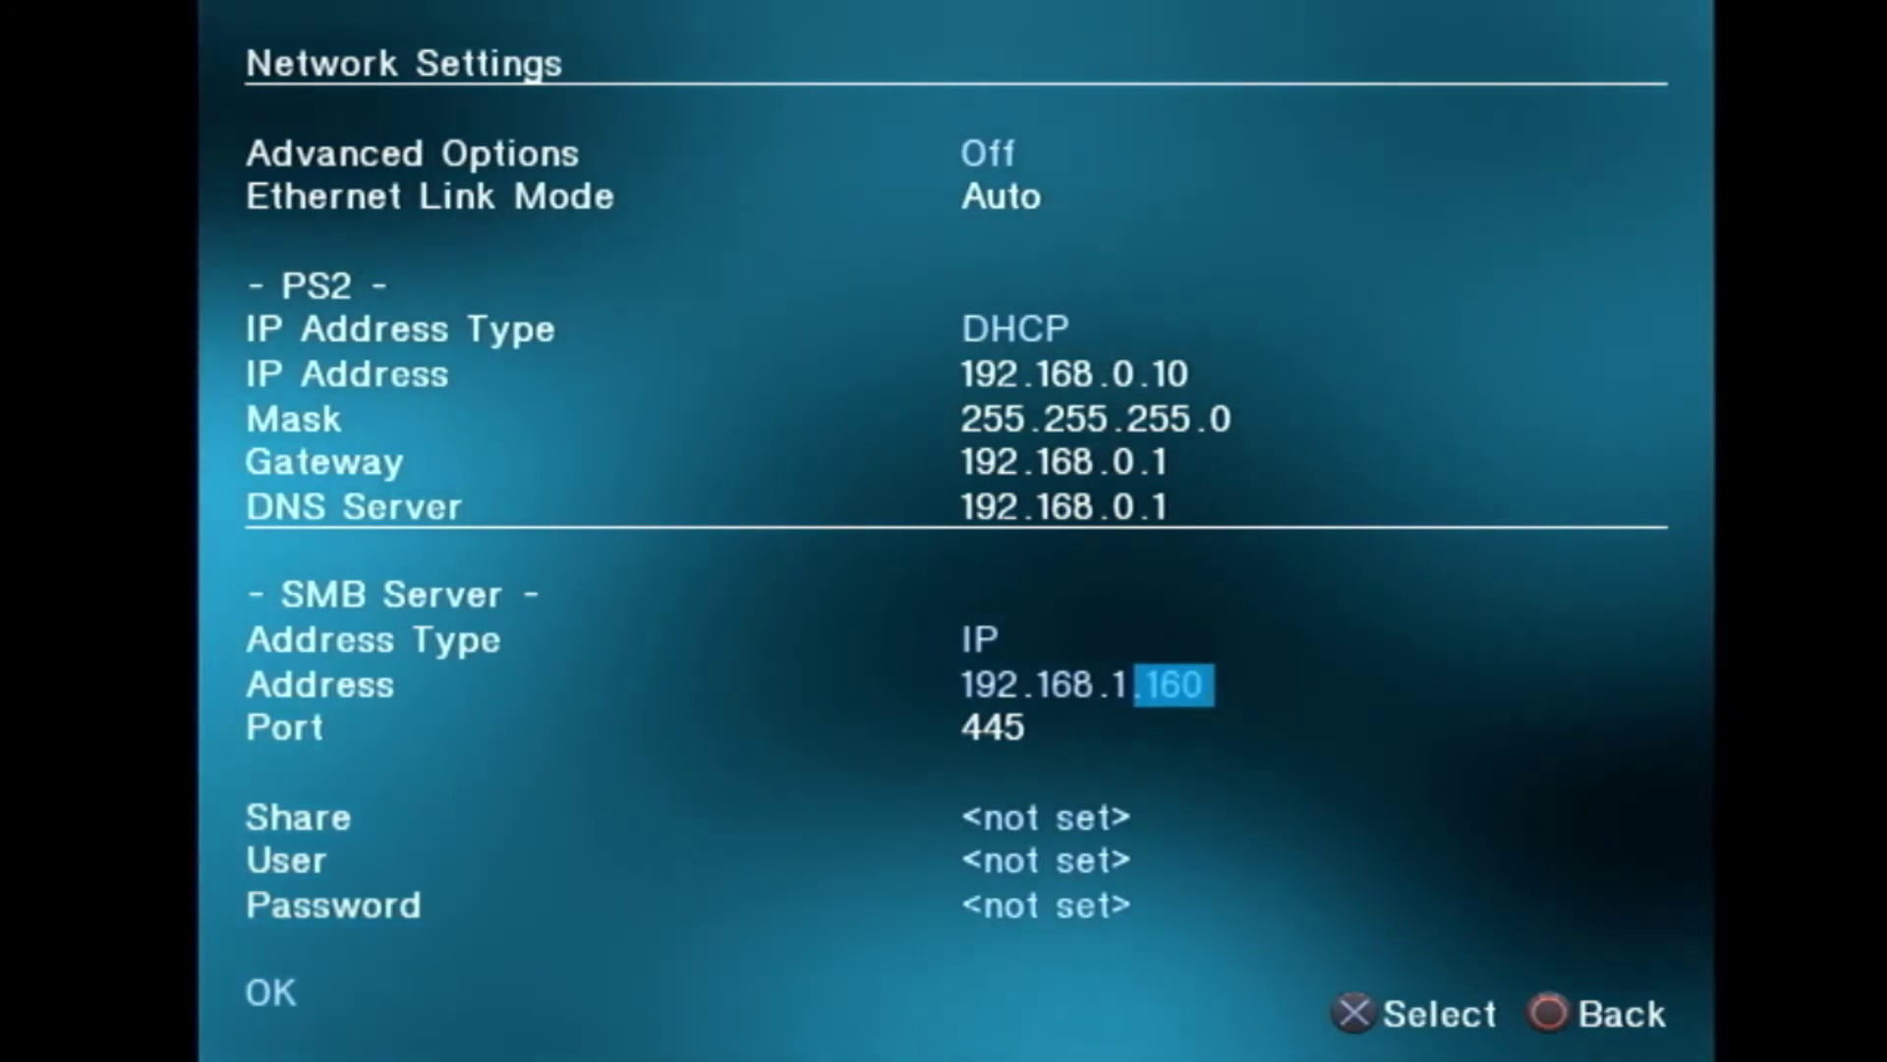
pyautogui.press('Return')
pyautogui.press('Down')
pyautogui.press('Down')
# Step: Enter ps2 as the SMB Share name with the on-screen keyboard
pyautogui.press('Return')
pyautogui.press('Down')
pyautogui.press('Right')
pyautogui.press('Right')
pyautogui.press('Right')
pyautogui.press('Right')
pyautogui.press('Right')
pyautogui.press('Right')
pyautogui.press('Right')
pyautogui.press('Right')
pyautogui.press('Right')
pyautogui.press('Right')
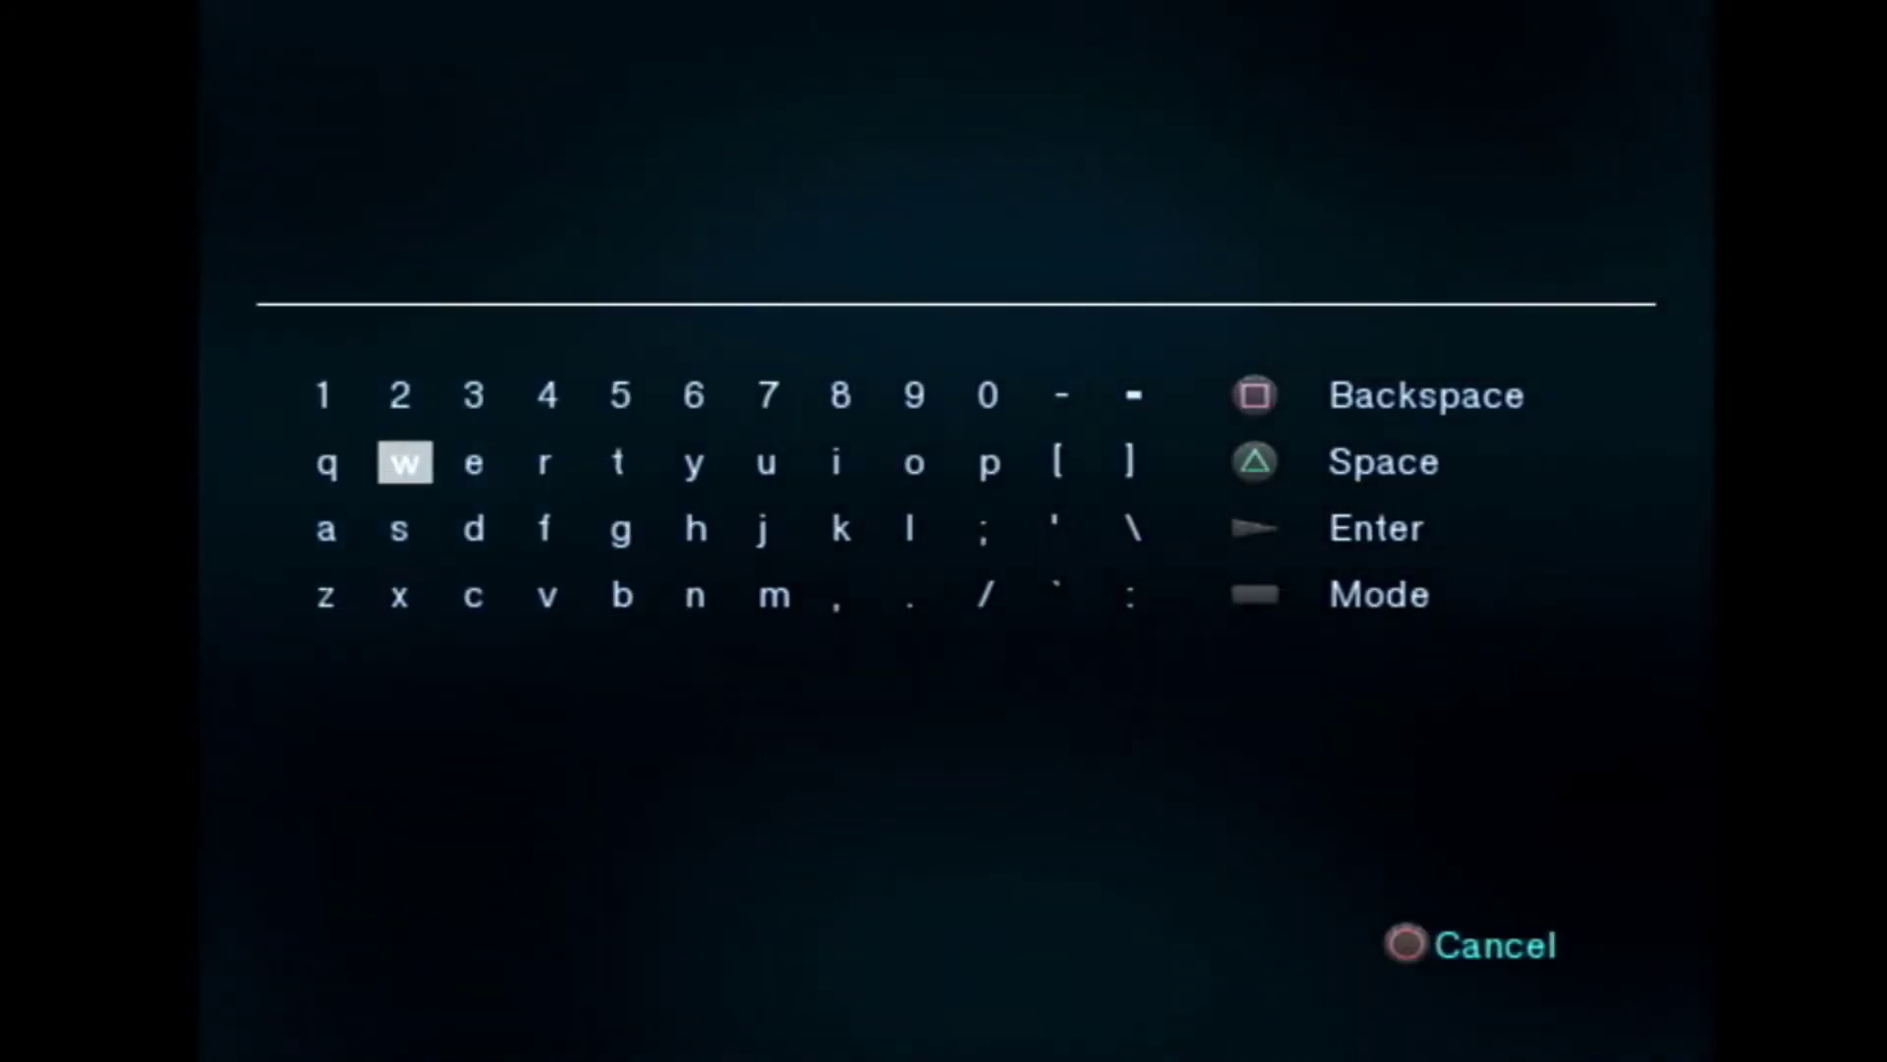
pyautogui.press('Left')
pyautogui.press('Return')
pyautogui.press('Left')
pyautogui.press('Left')
pyautogui.press('Left')
pyautogui.press('Left')
pyautogui.press('Left')
pyautogui.press('Left')
pyautogui.press('Left')
pyautogui.press('Left')
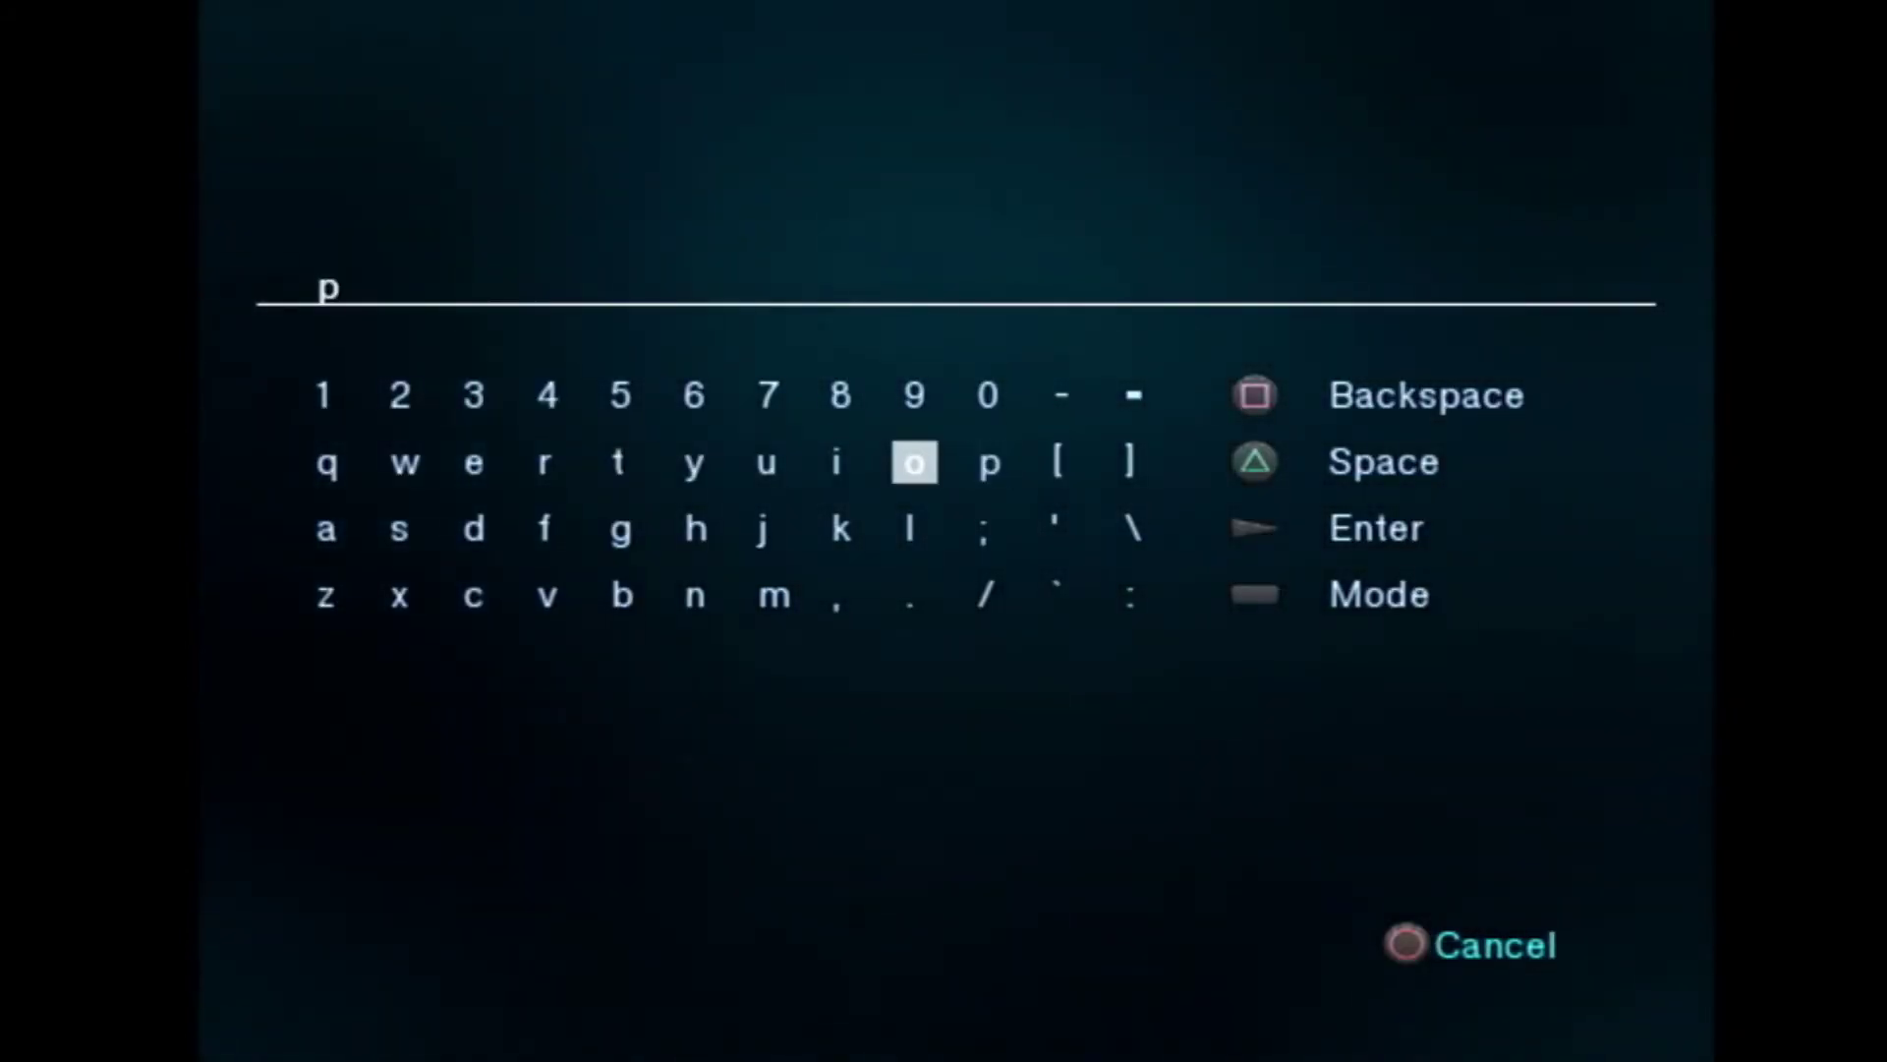
pyautogui.press('Down')
pyautogui.press('Return')
pyautogui.press('Up')
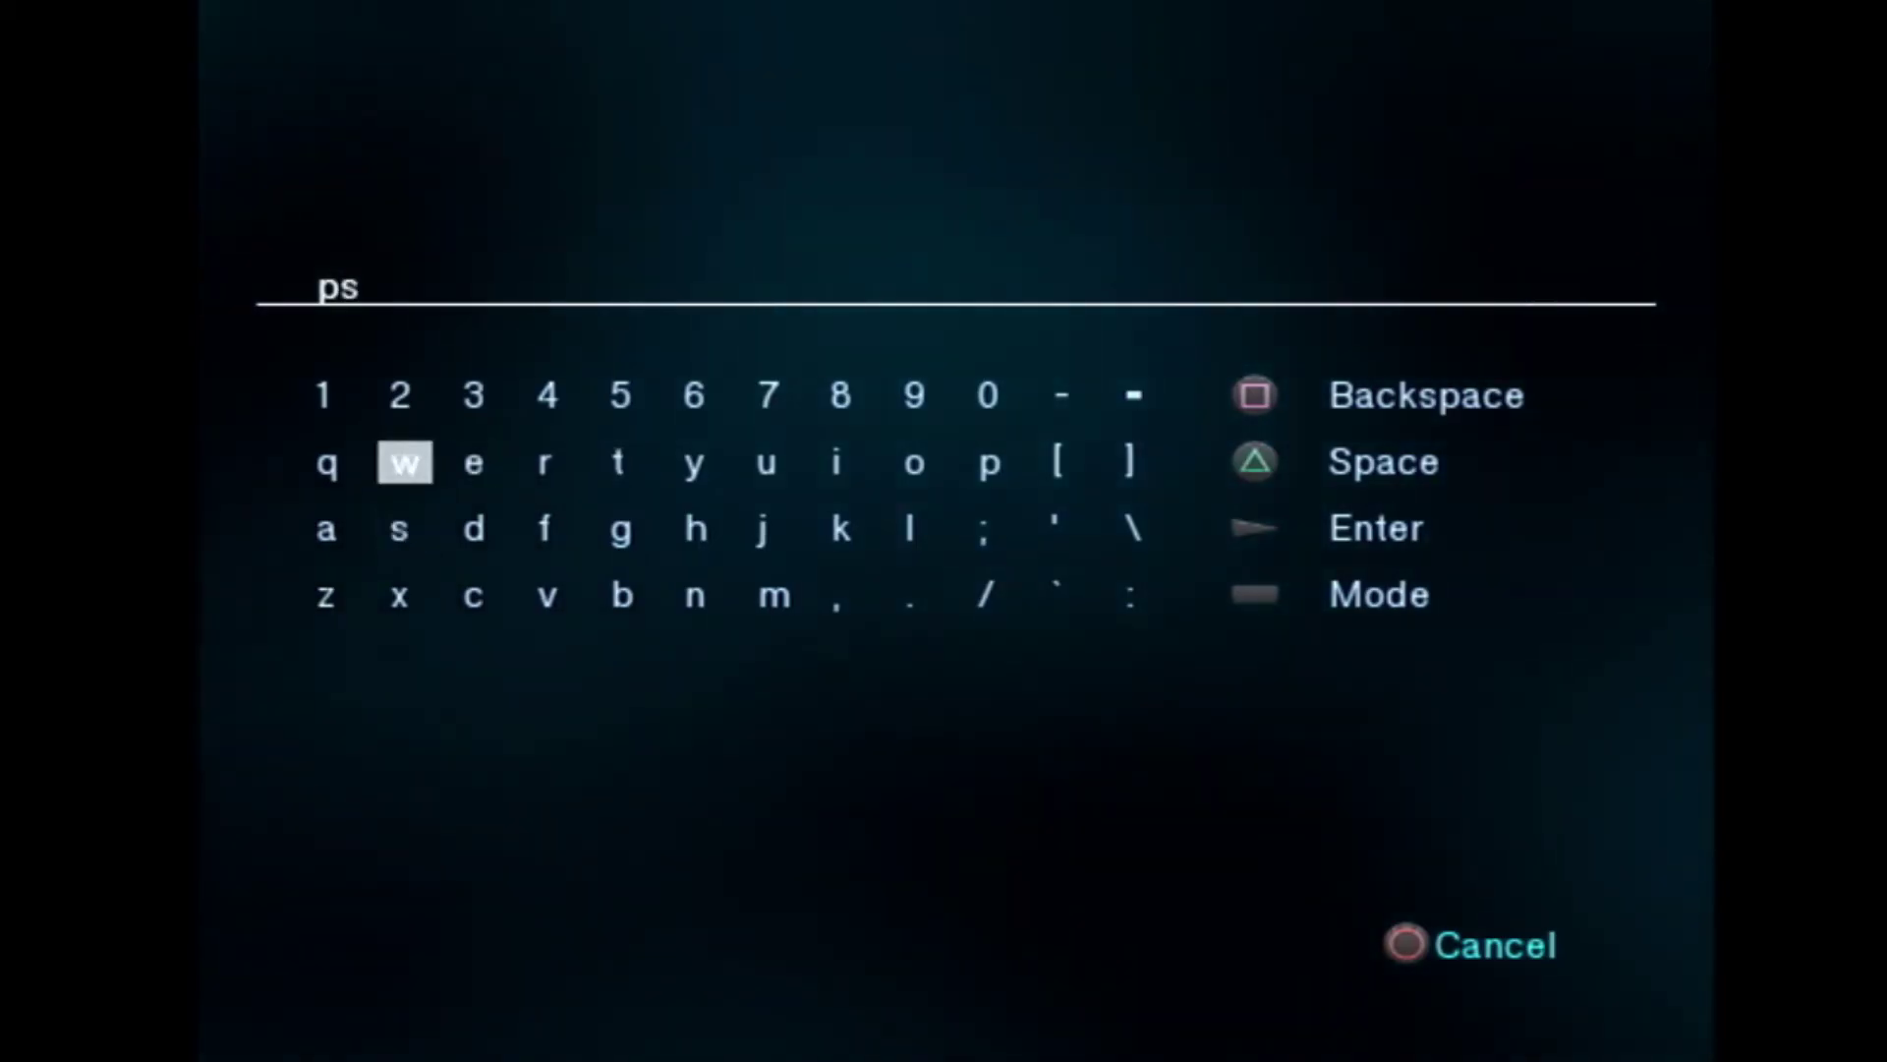
pyautogui.press('Up')
pyautogui.press('Return')
# Step: Enter ps2 as the SMB User name
pyautogui.press('Return')
pyautogui.press('Down')
pyautogui.press('Return')
pyautogui.press('Right')
pyautogui.press('Right')
pyautogui.press('Right')
pyautogui.press('Right')
pyautogui.press('Right')
pyautogui.press('Right')
pyautogui.press('Right')
pyautogui.press('Right')
pyautogui.press('Right')
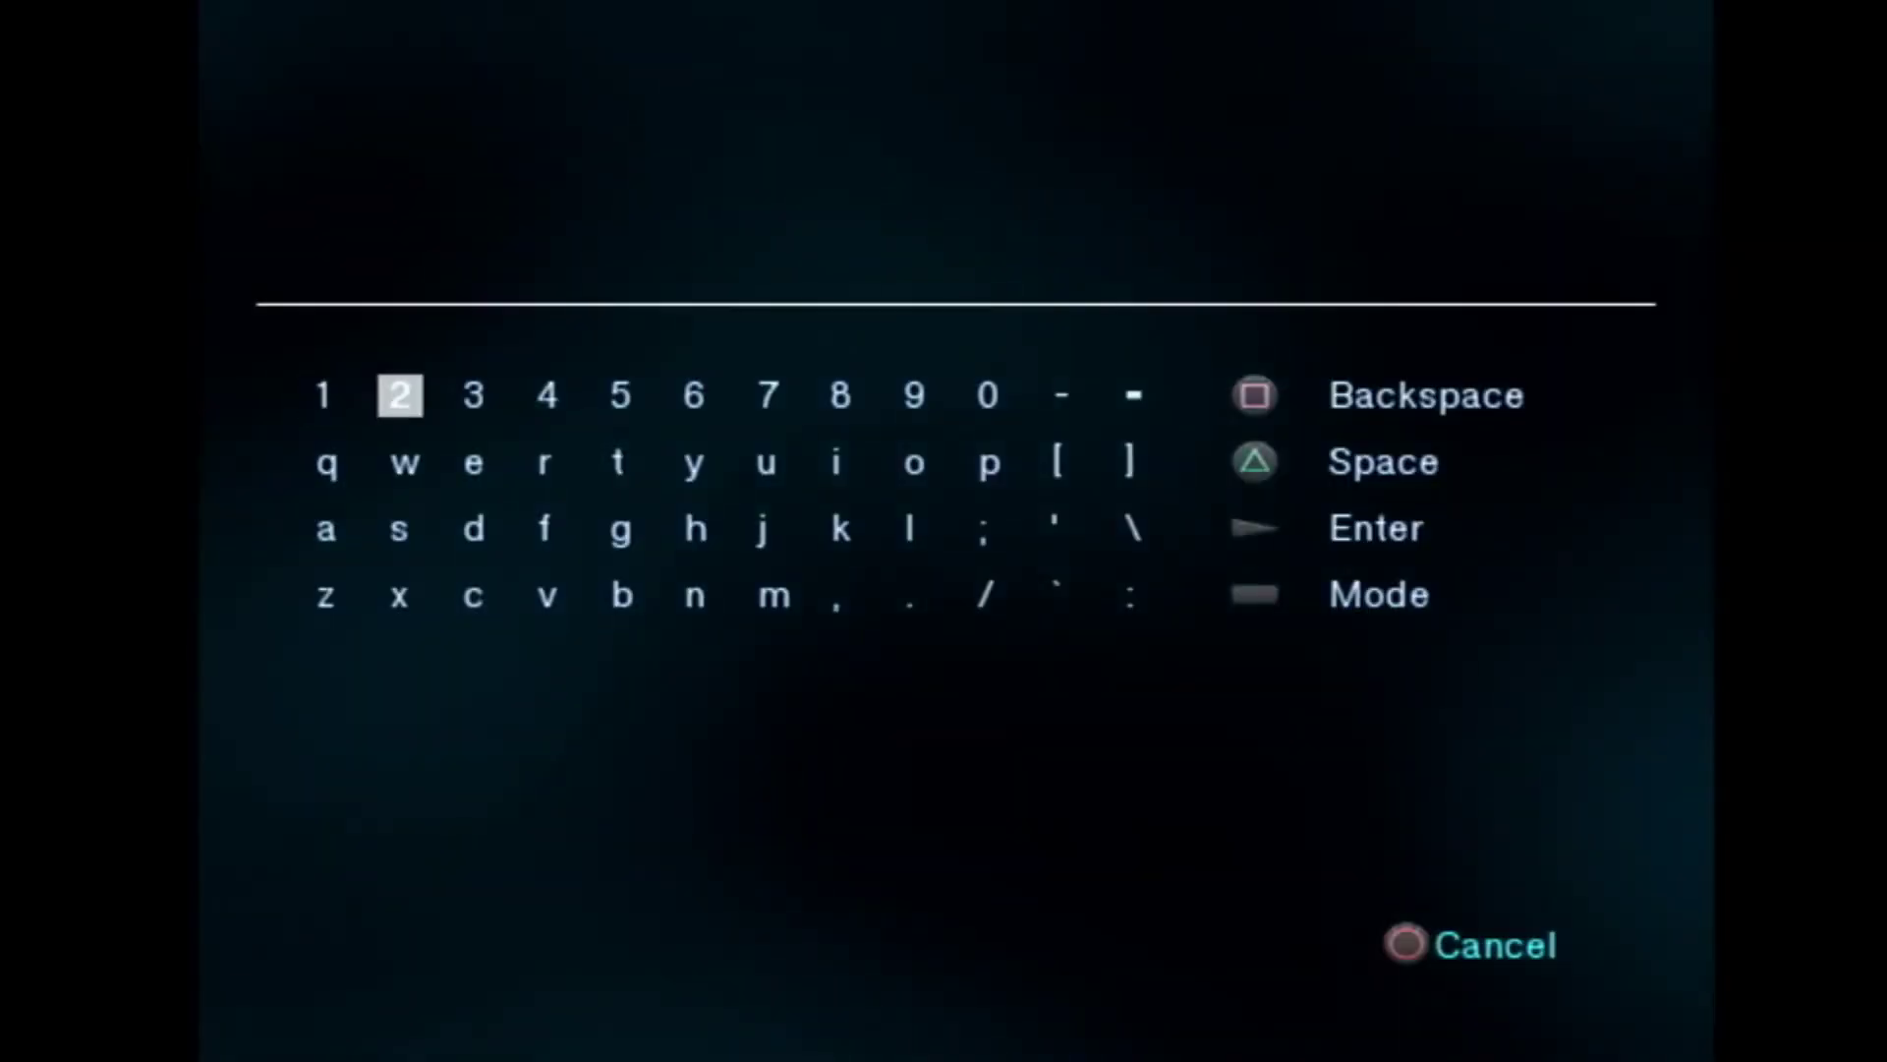
pyautogui.press('Down')
pyautogui.press('Return')
pyautogui.press('Left')
pyautogui.press('Left')
pyautogui.press('Left')
pyautogui.press('Left')
pyautogui.press('Left')
pyautogui.press('Left')
pyautogui.press('Left')
pyautogui.press('Left')
pyautogui.press('Down')
pyautogui.press('Return')
pyautogui.press('Down')
pyautogui.press('Up')
pyautogui.press('Up')
pyautogui.press('Up')
pyautogui.press('Return')
pyautogui.press('Down')
pyautogui.press('Return')
# Step: Type the account password into the SMB Password field and confirm it
pyautogui.press('Right')
pyautogui.press('Right')
pyautogui.press('Right')
pyautogui.press('Right')
pyautogui.press('Right')
pyautogui.press('Right')
pyautogui.press('Right')
pyautogui.press('Right')
pyautogui.press('Right')
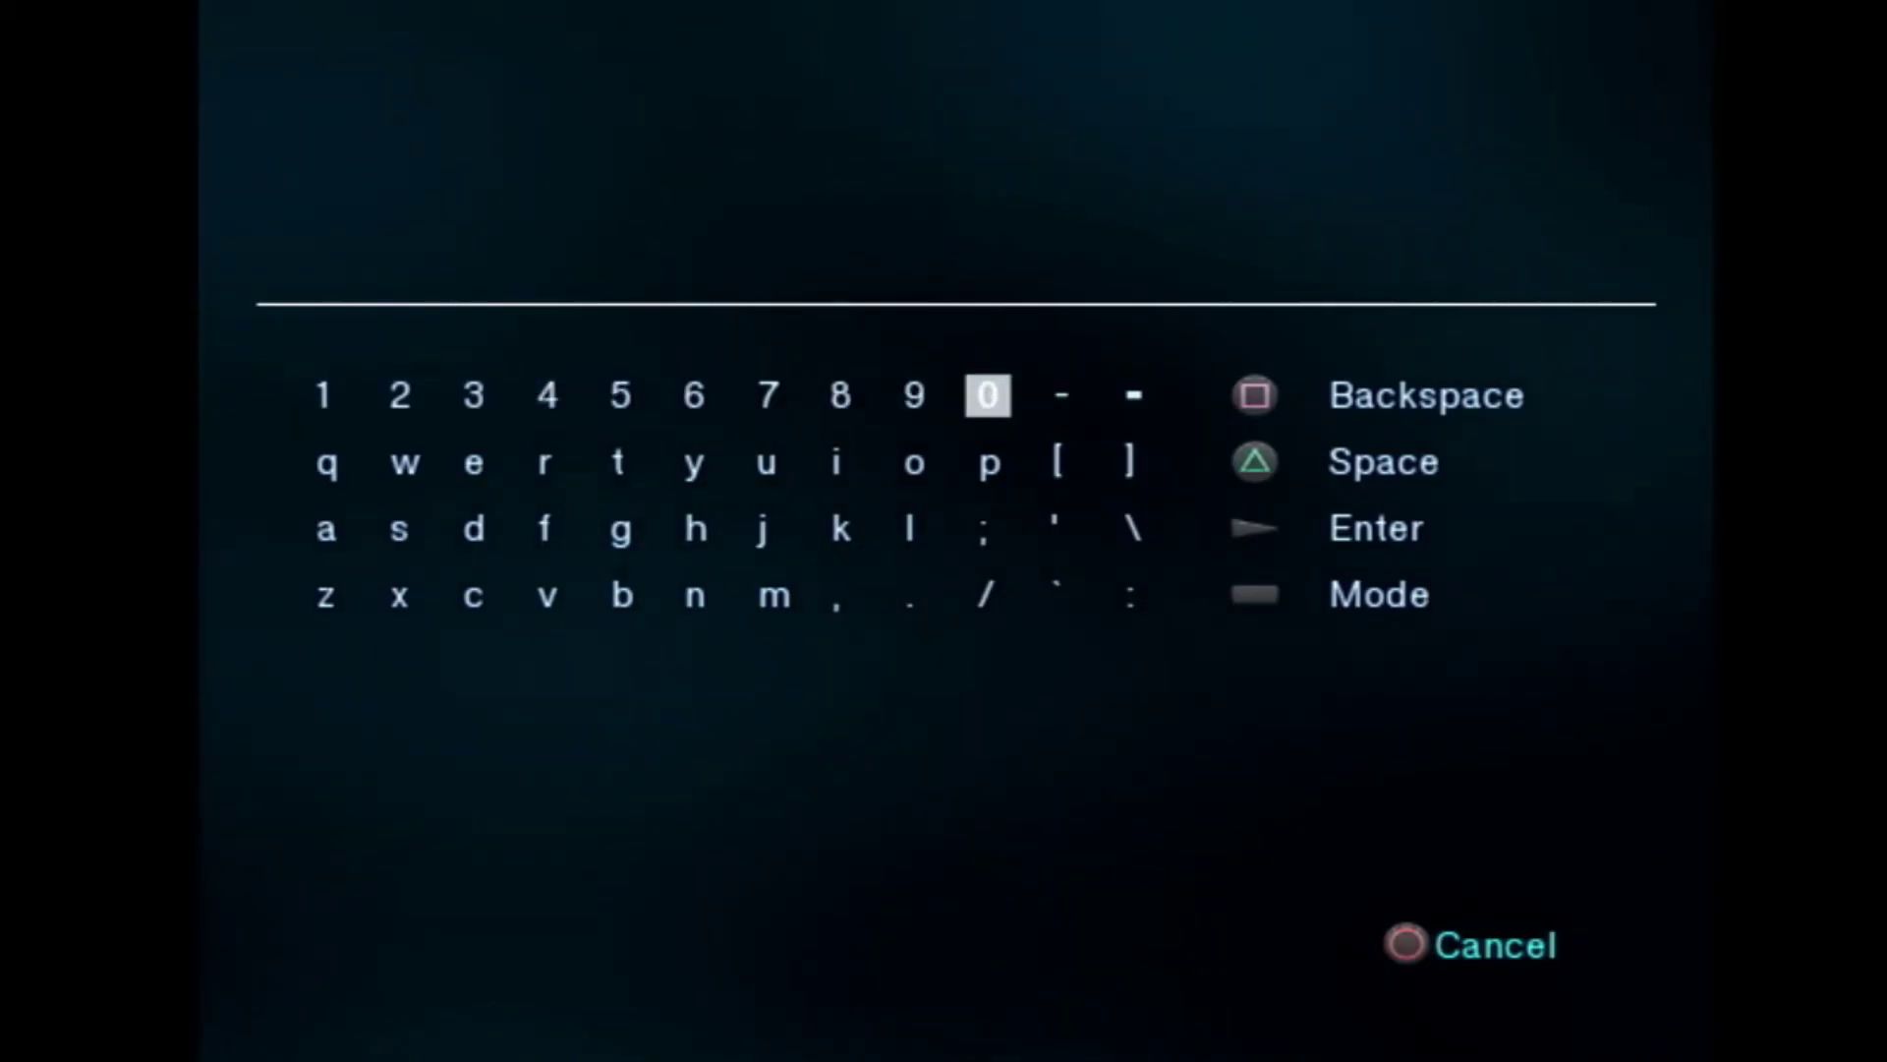
pyautogui.press('Down')
pyautogui.press('Return')
pyautogui.press('Left')
pyautogui.press('Left')
pyautogui.press('Left')
pyautogui.press('Left')
pyautogui.press('Left')
pyautogui.press('Left')
pyautogui.press('Left')
pyautogui.press('Left')
pyautogui.press('Down')
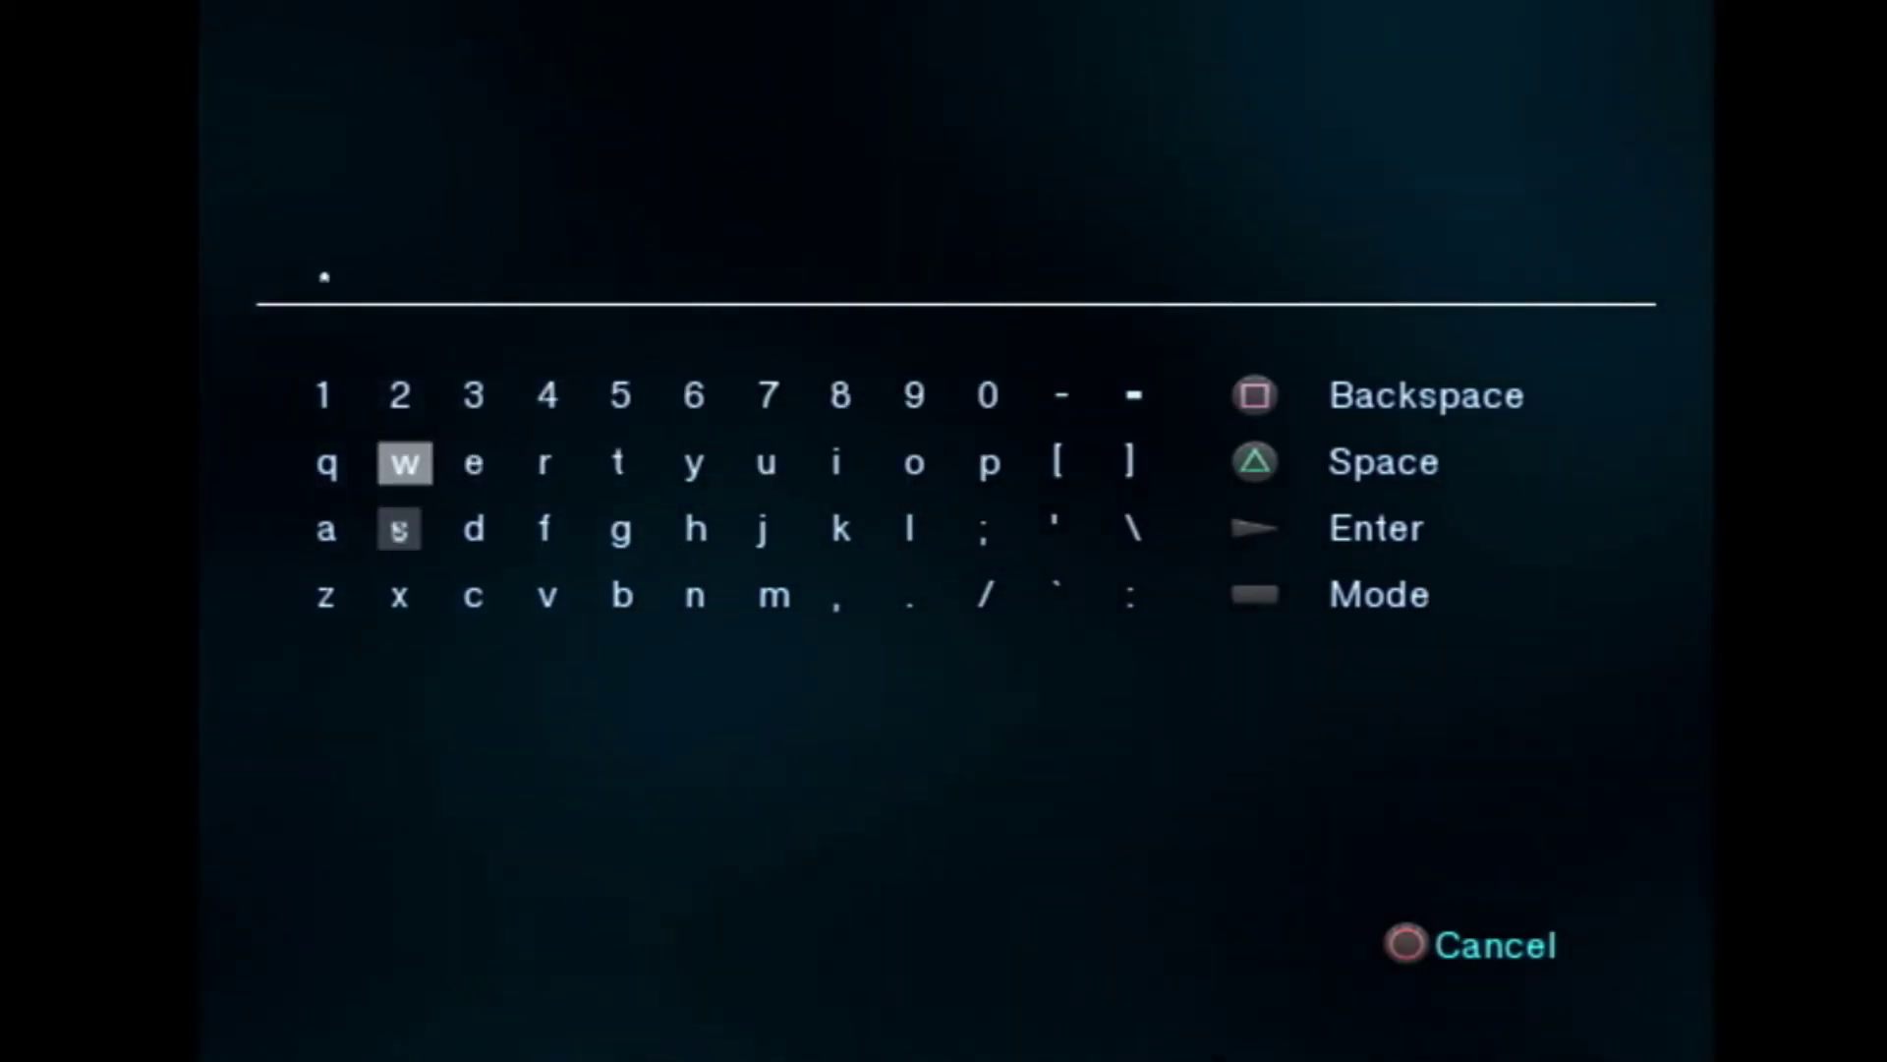
pyautogui.press('Return')
pyautogui.press('Up')
pyautogui.press('Up')
pyautogui.press('Return')
pyautogui.press('Return')
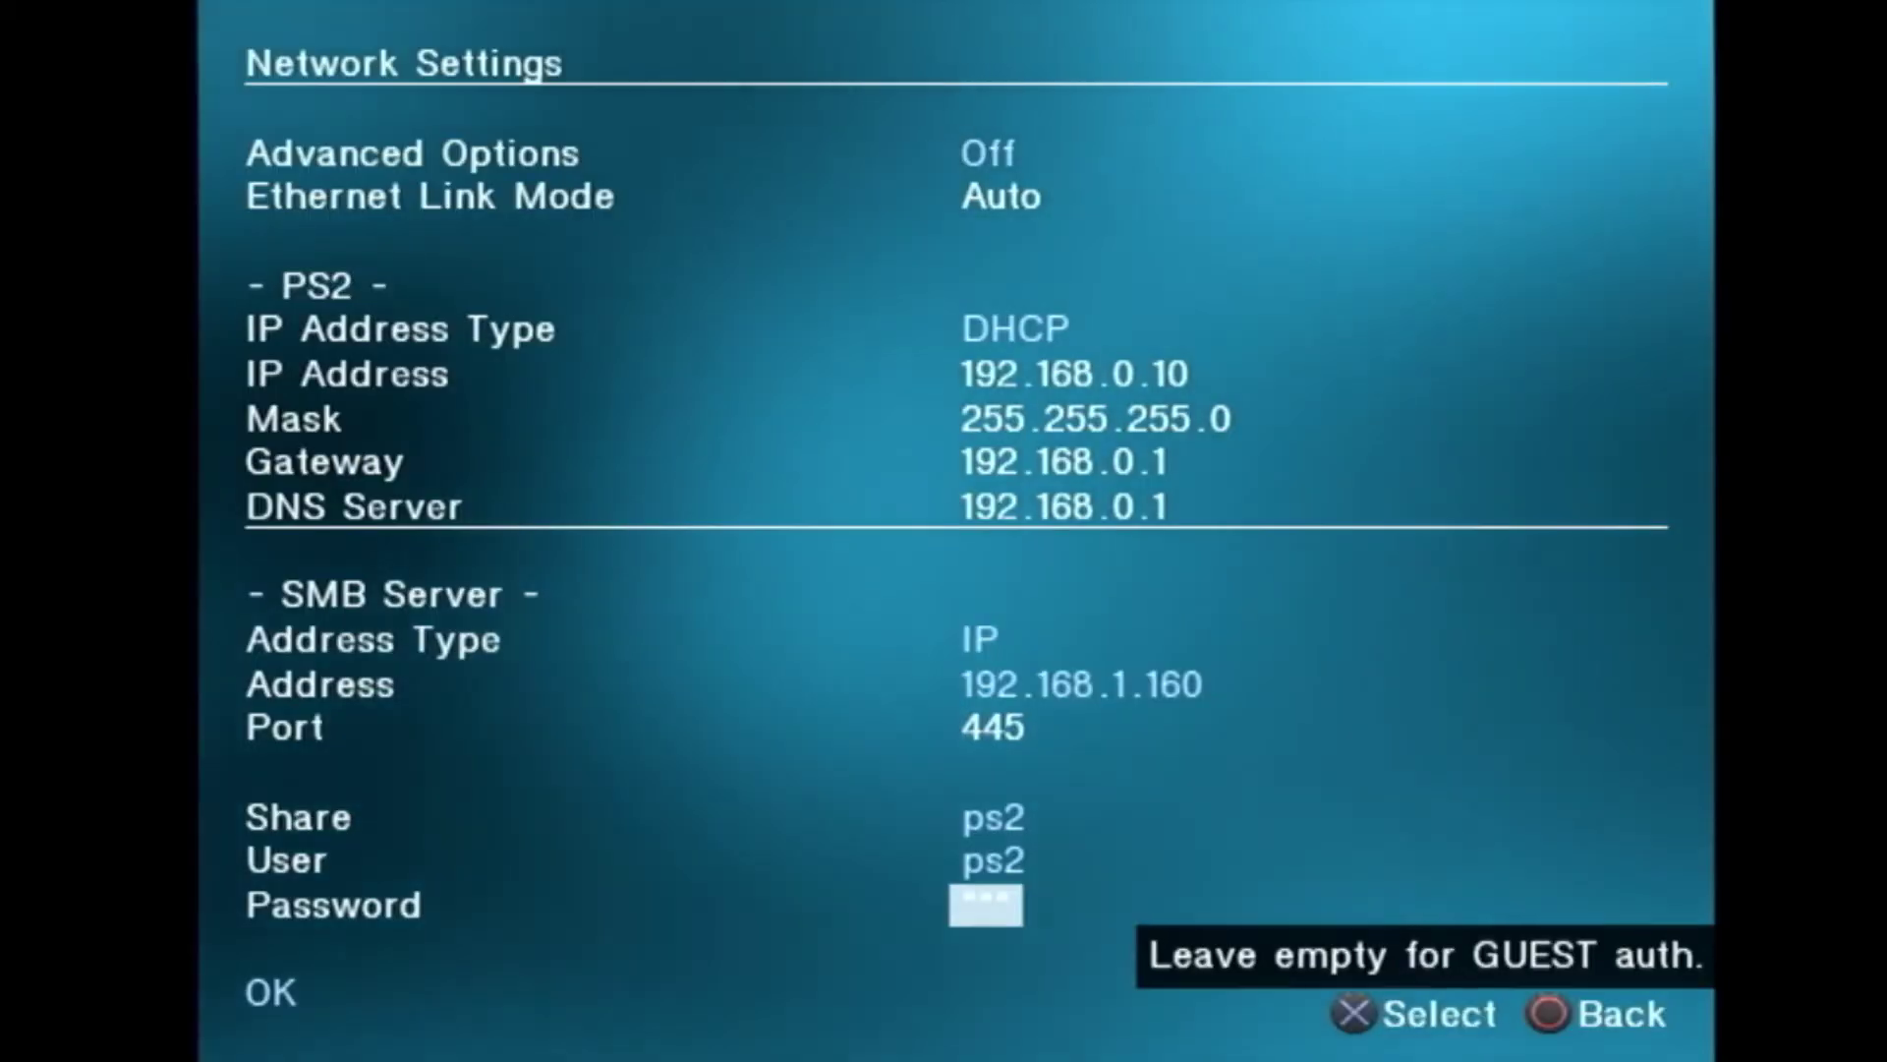
pyautogui.press('Down')
# Step: Save the network settings to the memory card, then leave settings for the ETH Games list
pyautogui.press('Return')
pyautogui.press('Down')
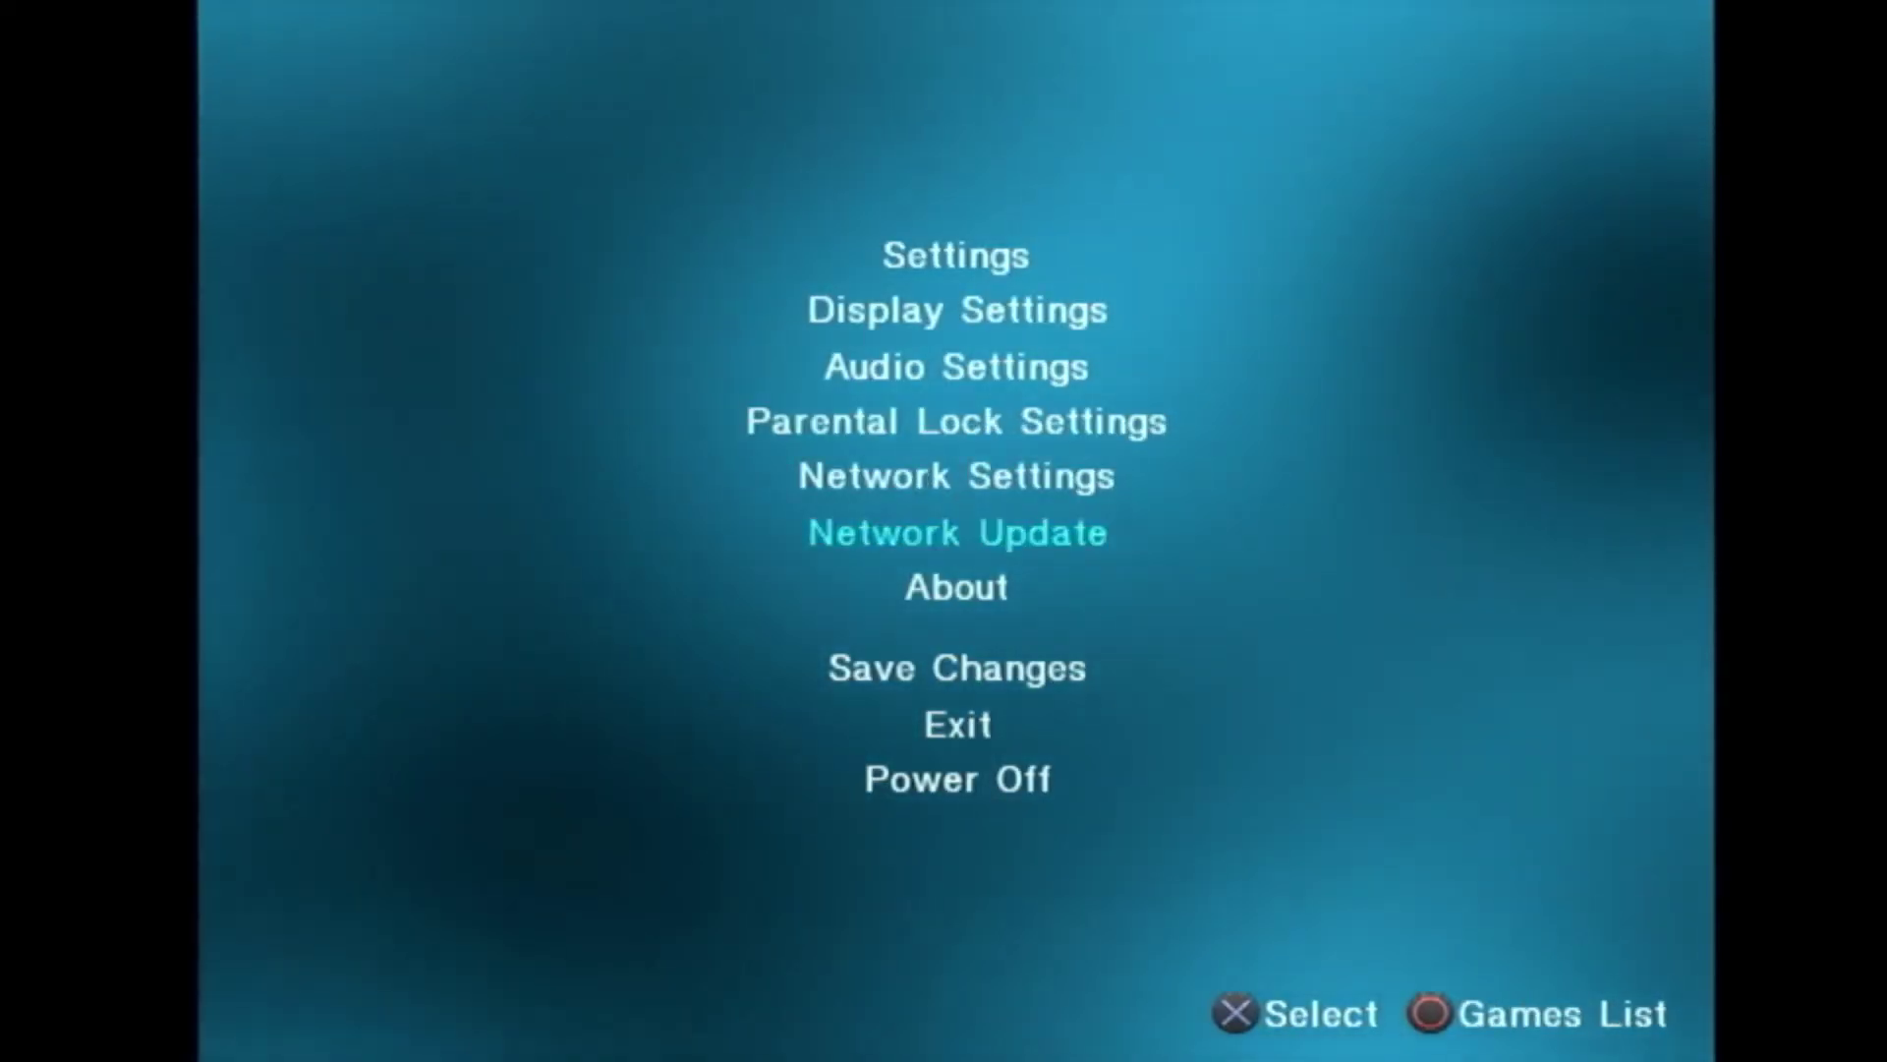
pyautogui.press('Down')
pyautogui.press('Down')
pyautogui.press('Return')
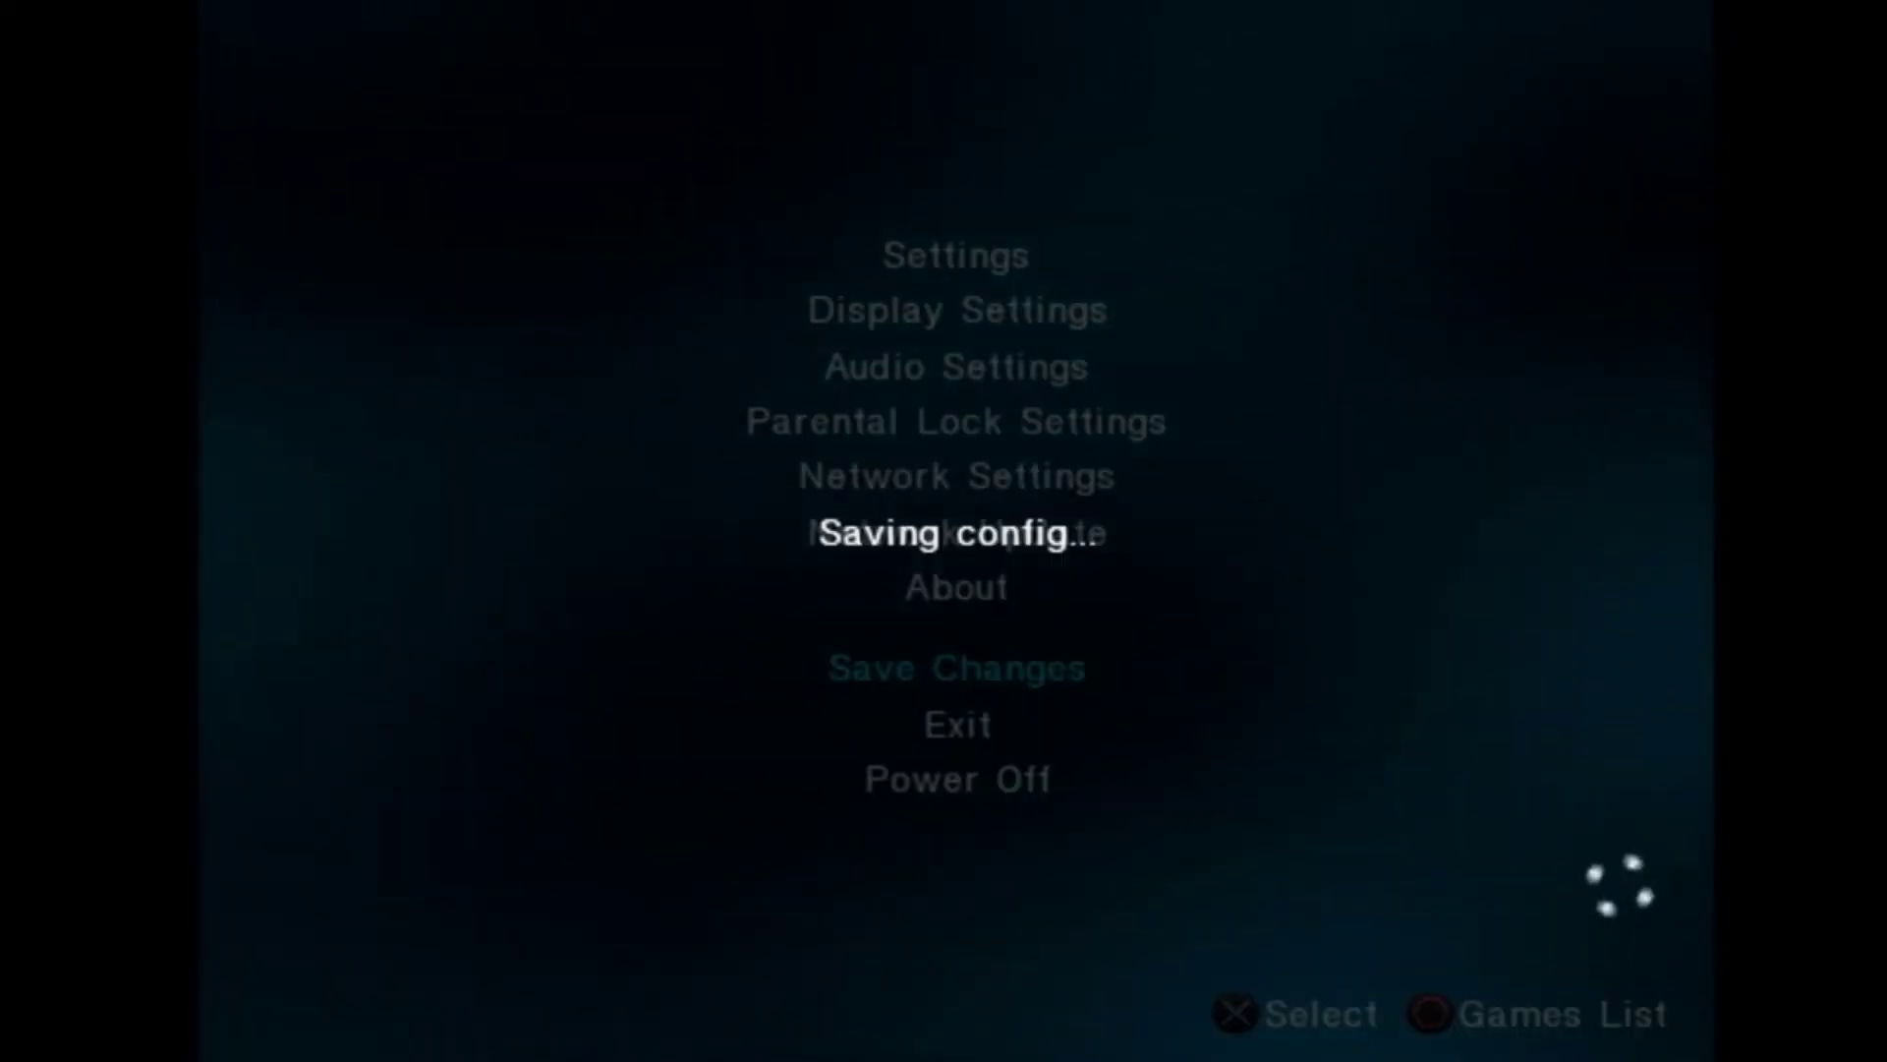
pyautogui.press('Escape')
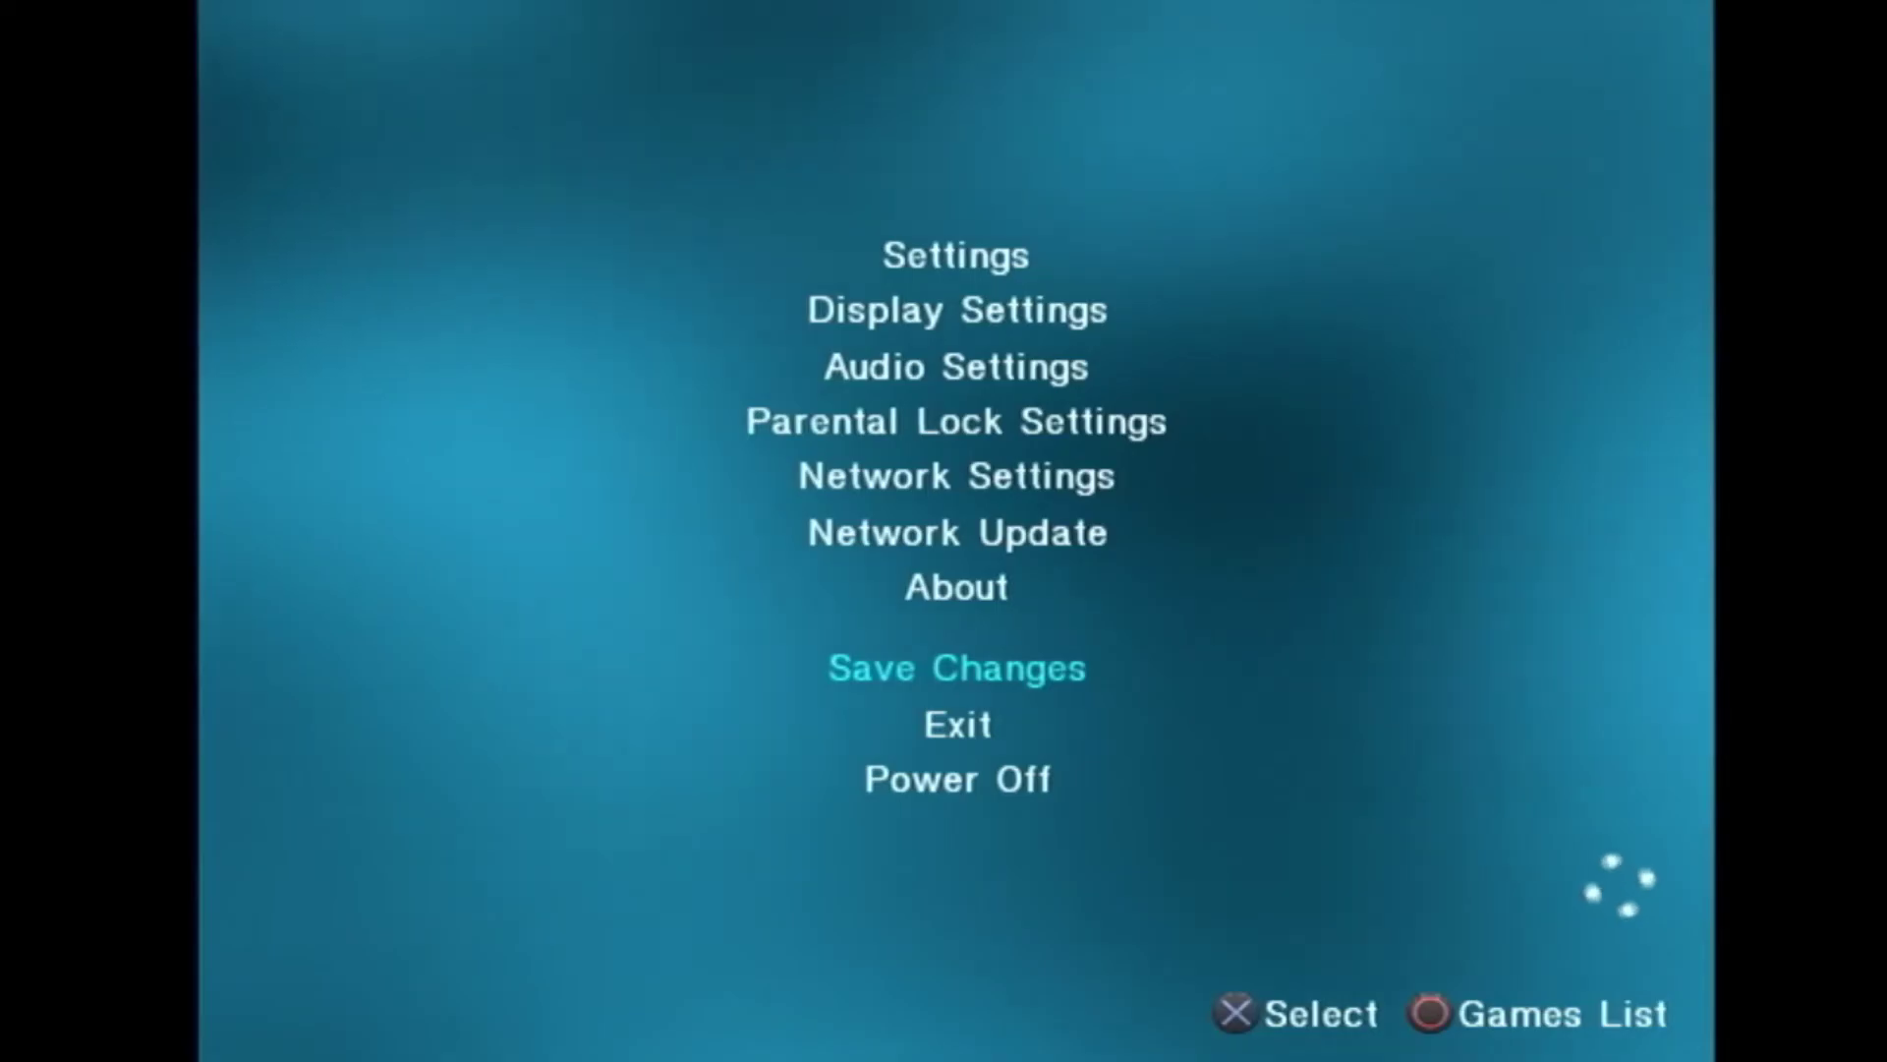
pyautogui.press('Escape')
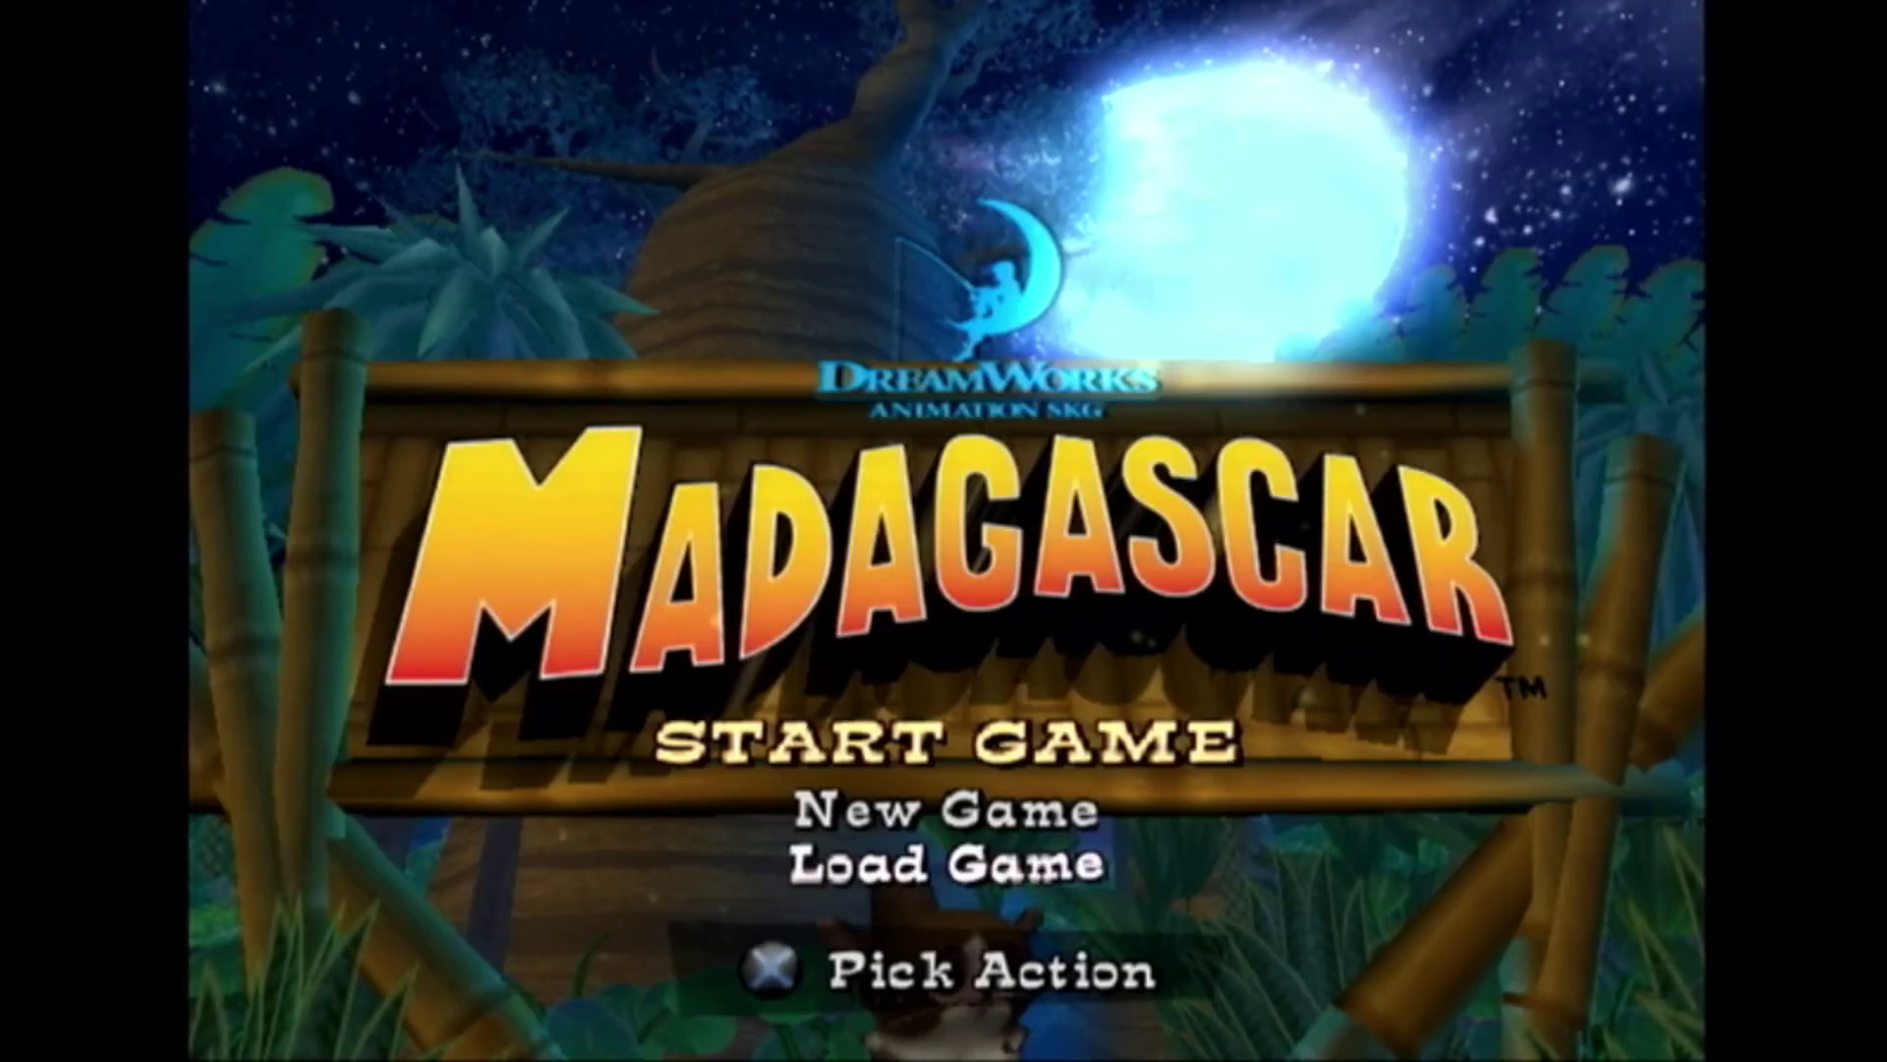
# Step: Get past the Madagascar title screen and start a New Game in empty slot 3
pyautogui.press('Up')
pyautogui.press('Return')
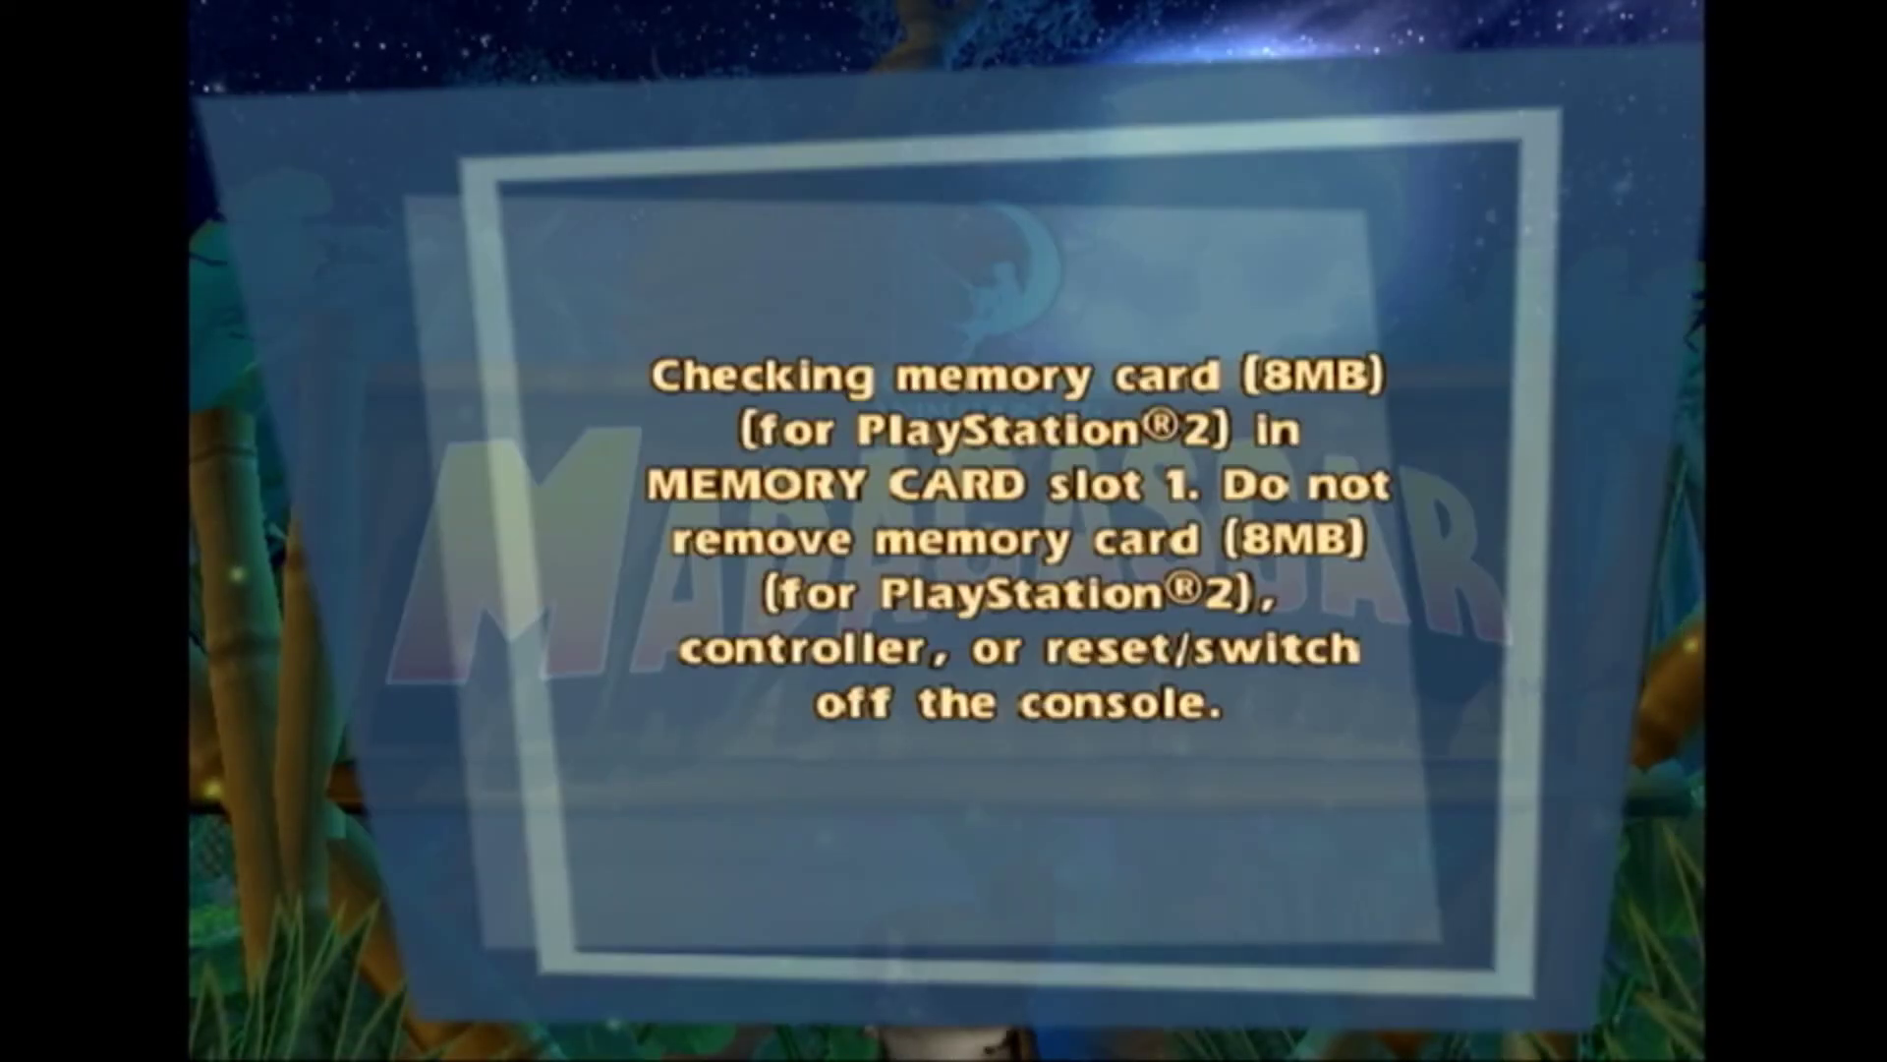
pyautogui.press('Down')
pyautogui.press('Down')
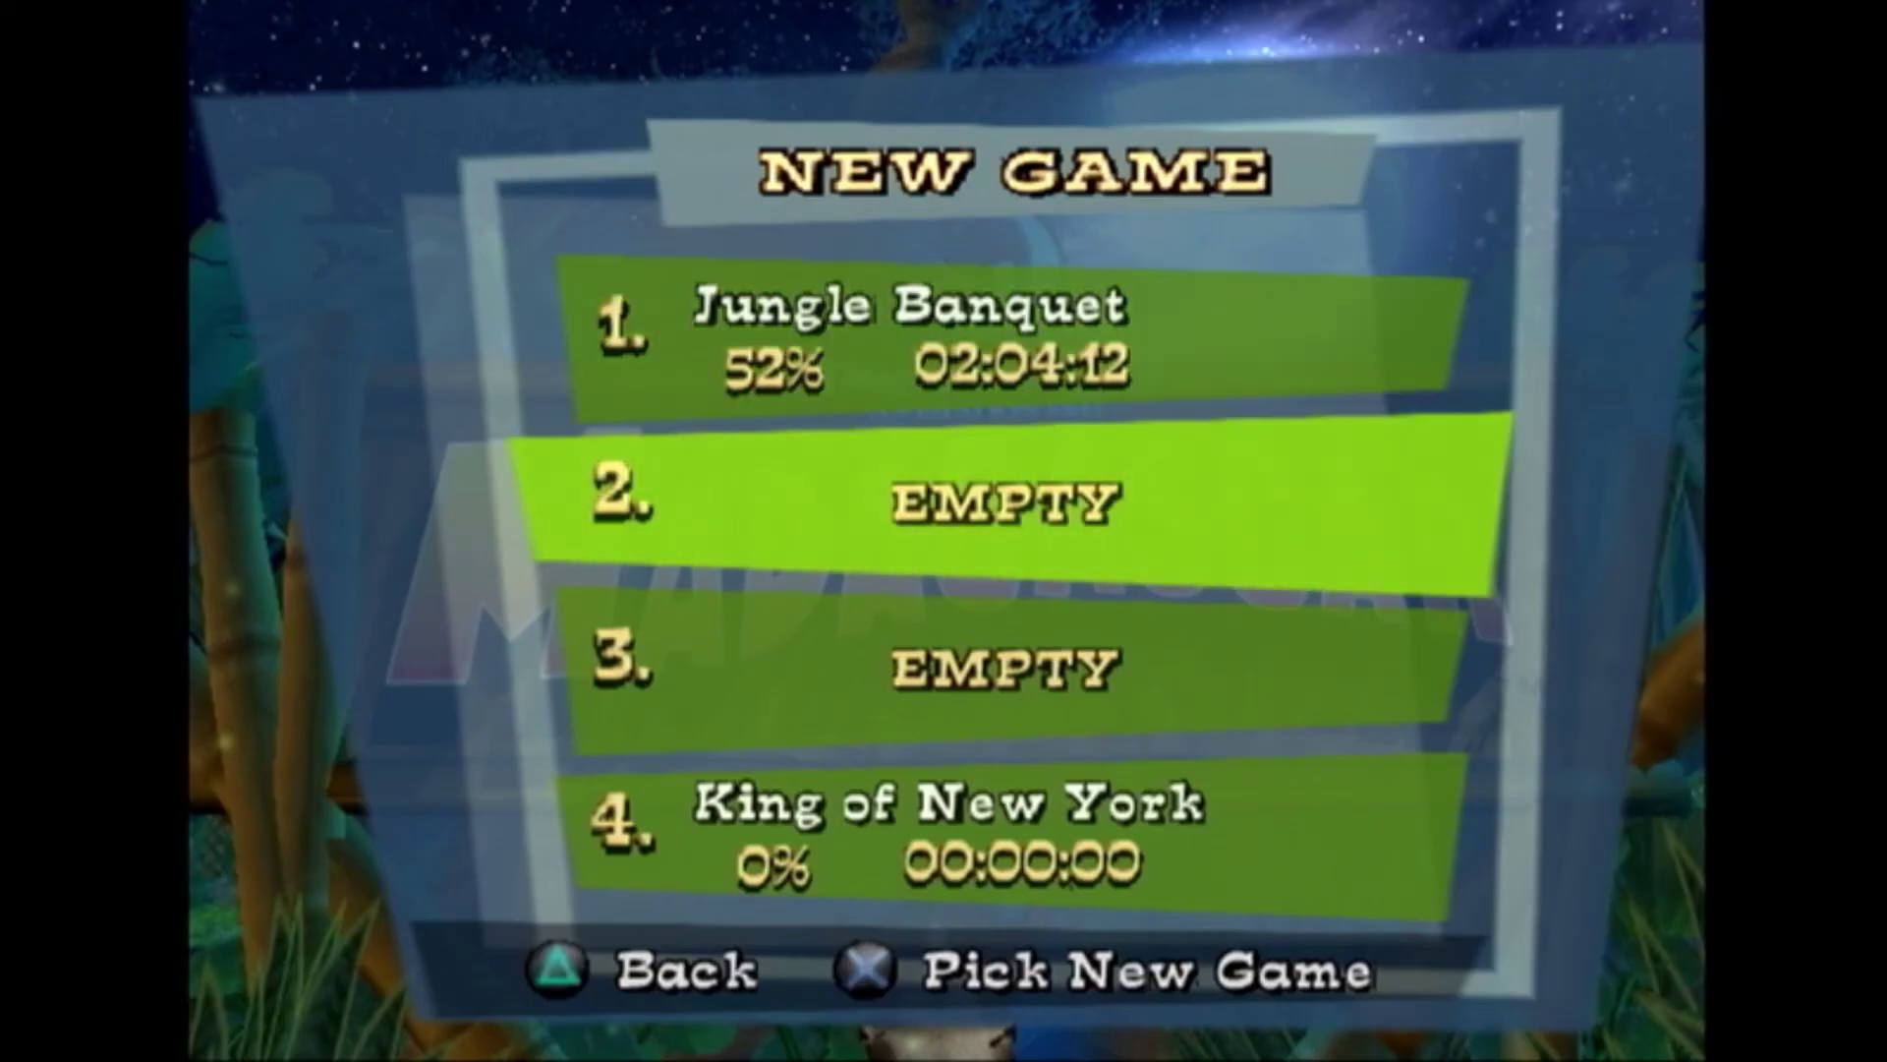
pyautogui.press('Return')
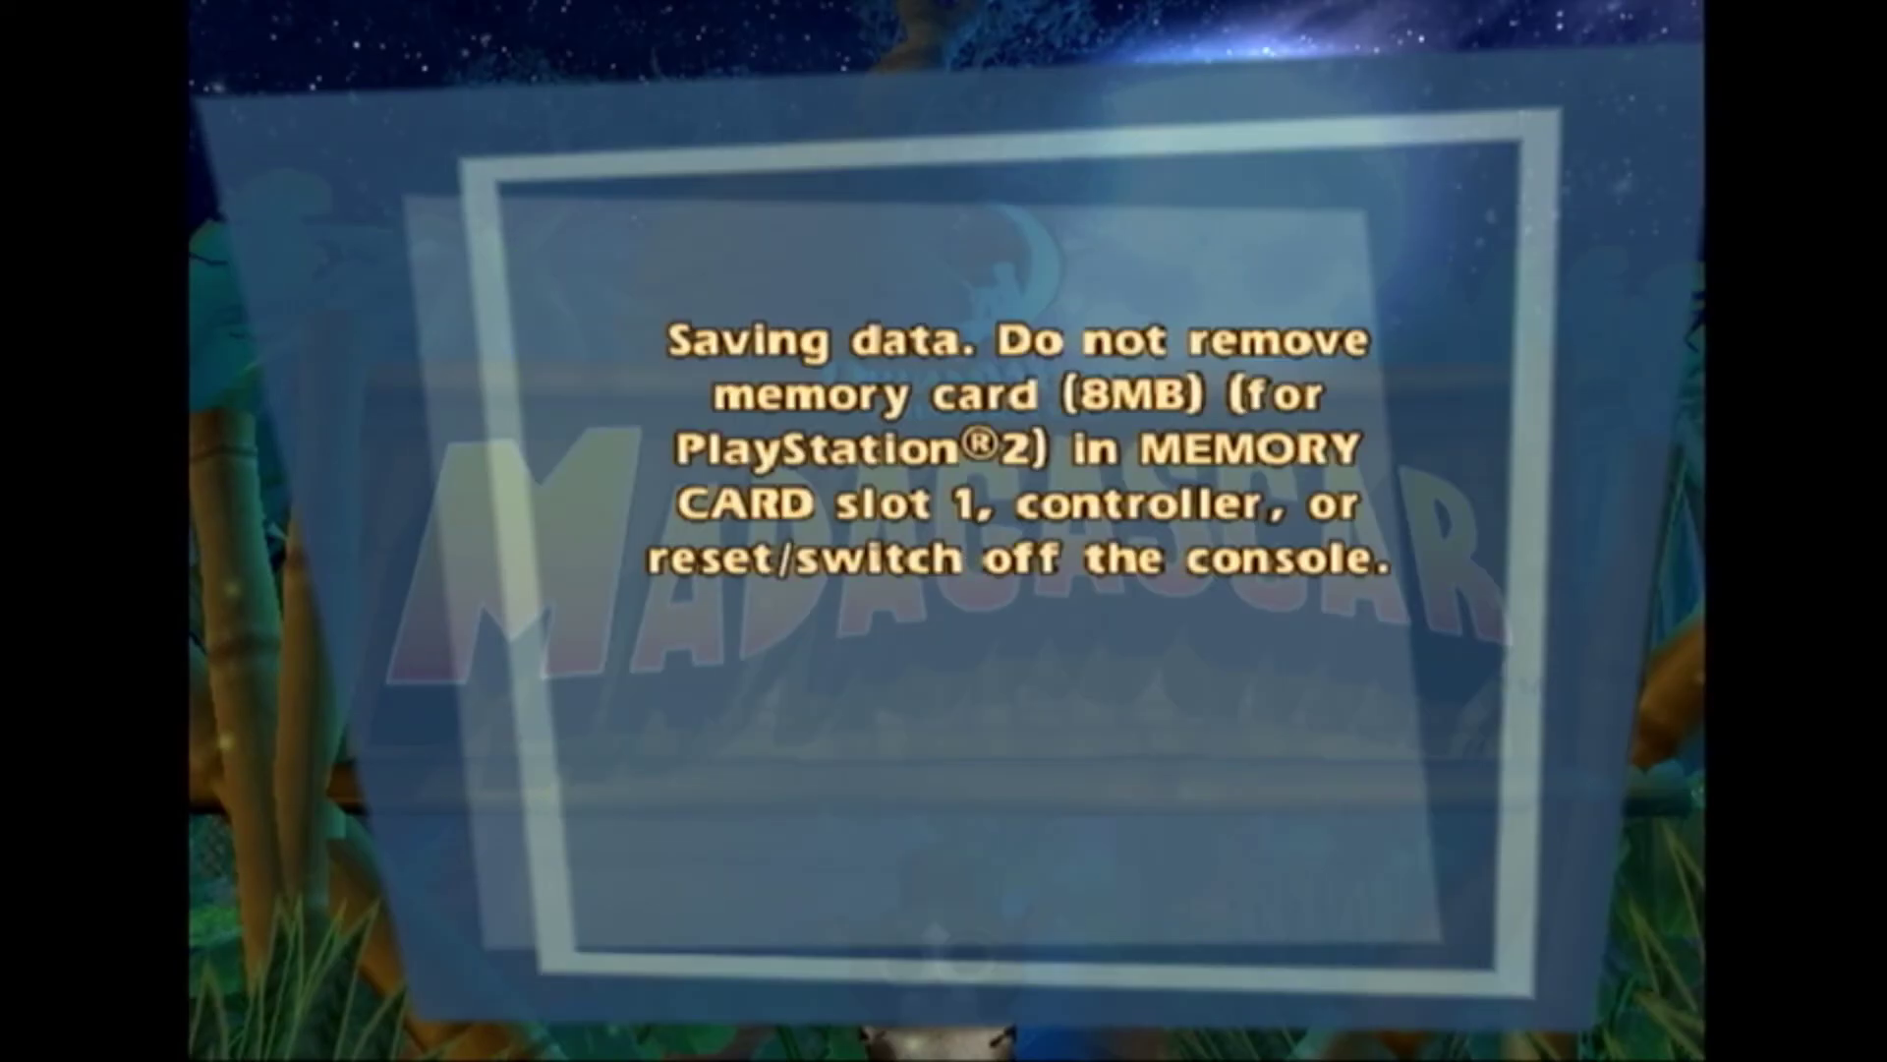